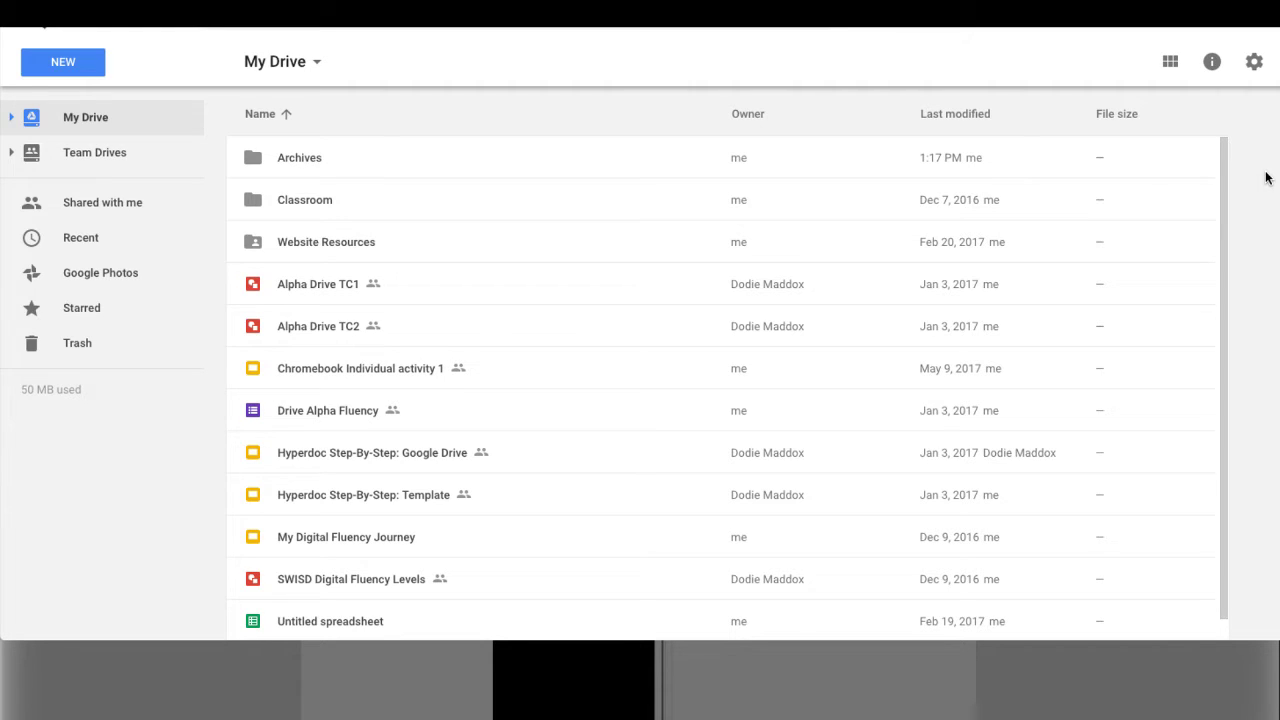
Look through the recently opened files in the Recent view.
click(105, 236)
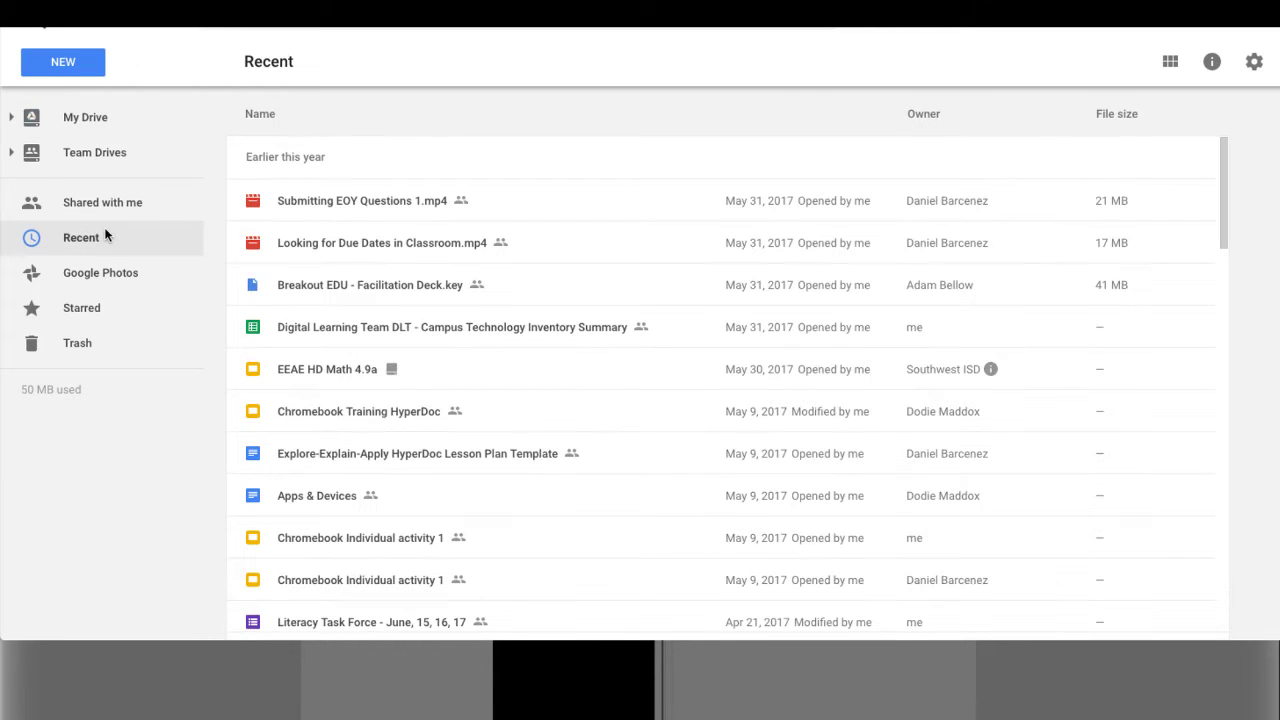
scroll(605, 378, down, 3)
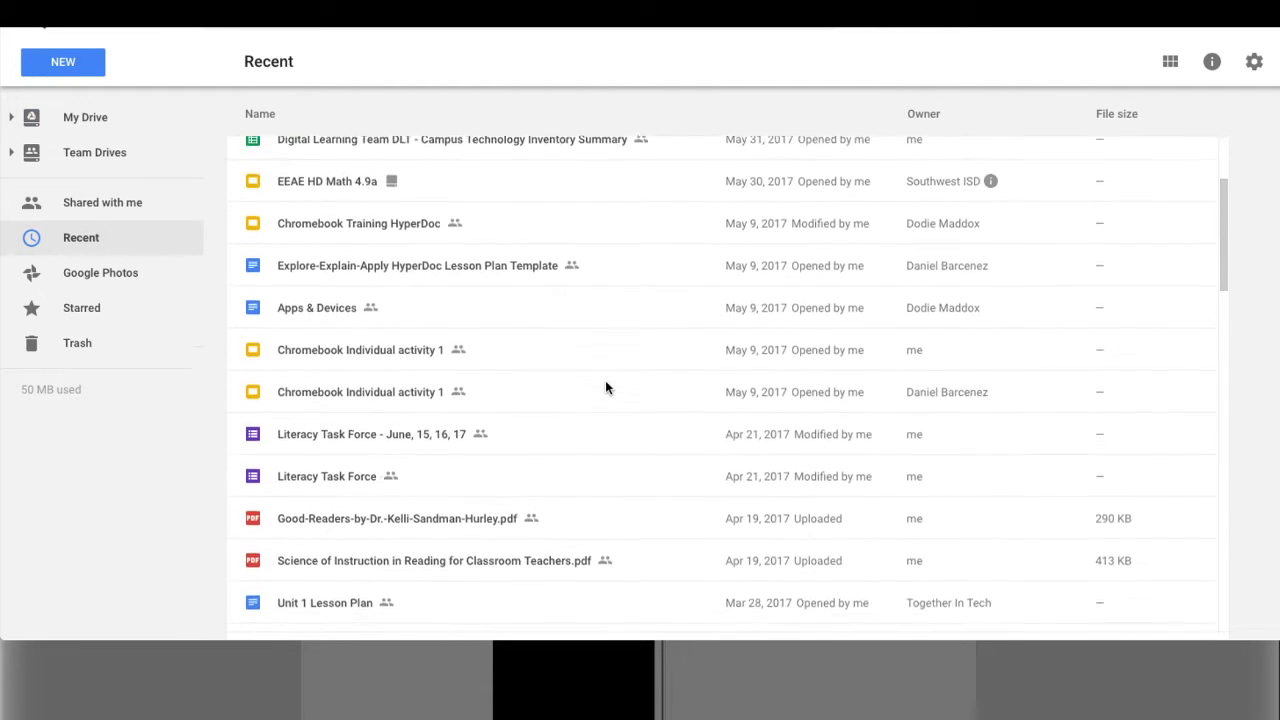
scroll(606, 388, down, 7)
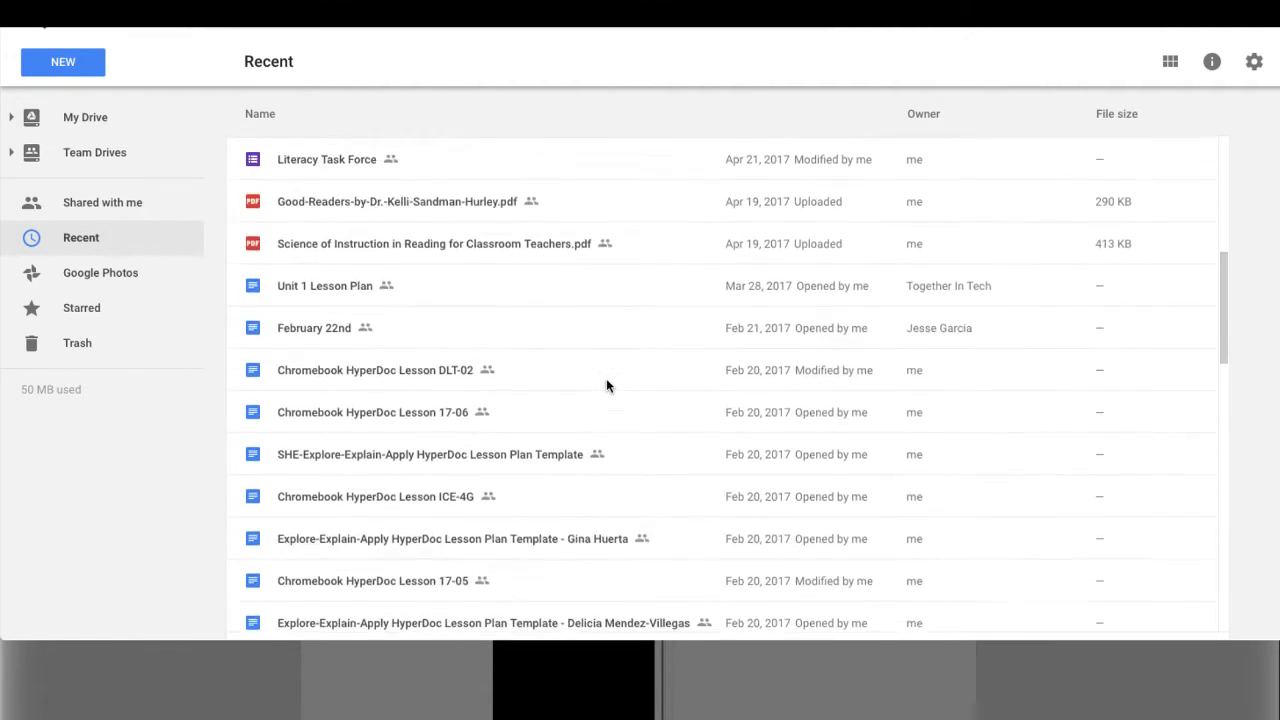
scroll(606, 384, up, 10)
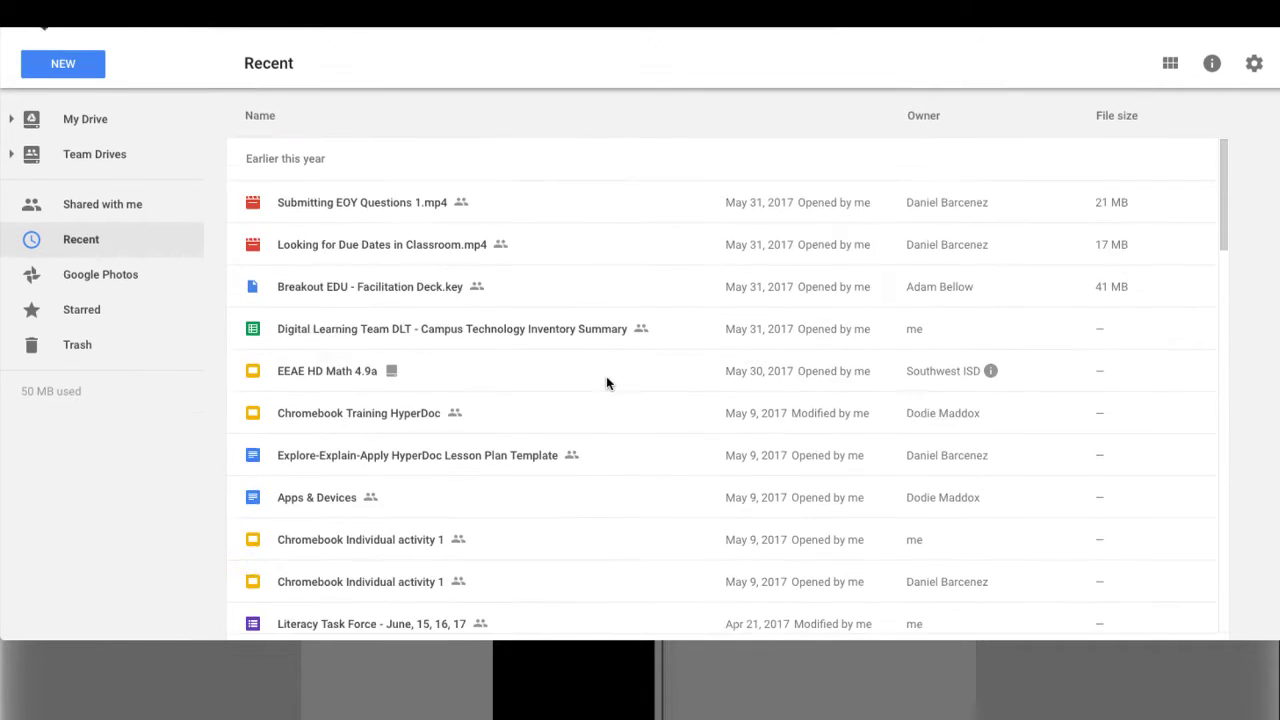
scroll(620, 384, down, 5)
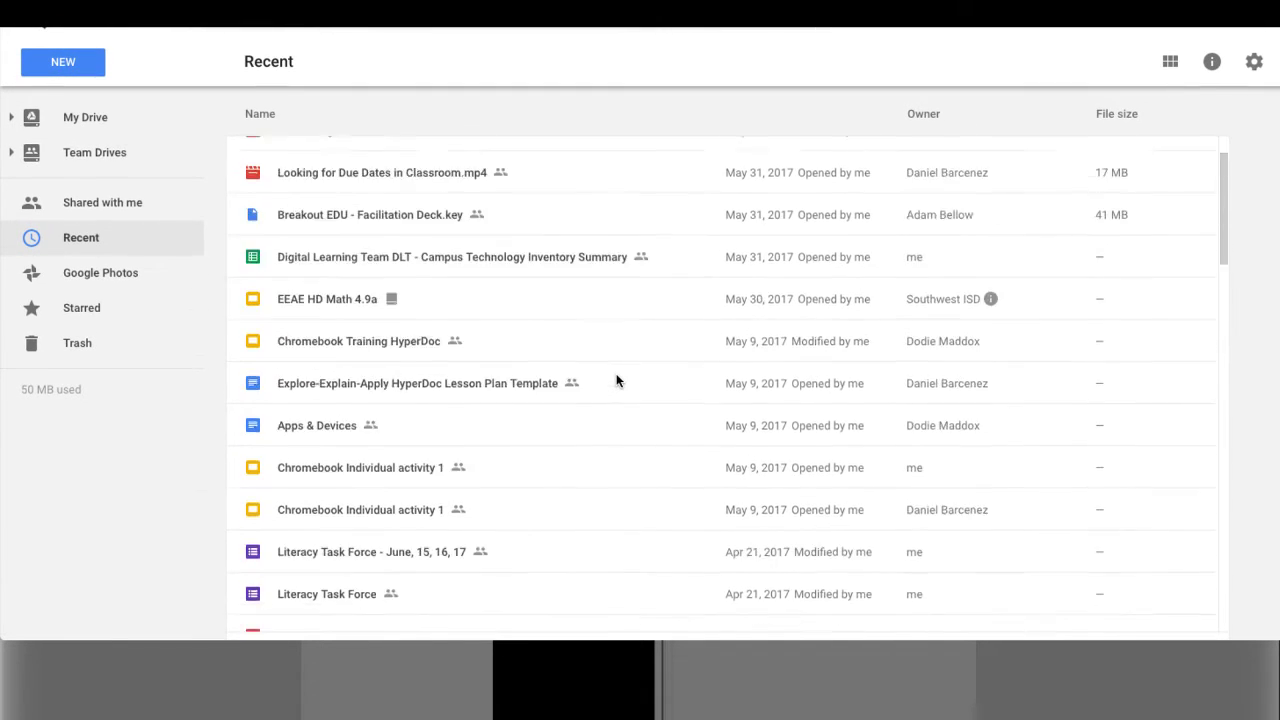
scroll(616, 378, down, 1)
scroll(616, 378, up, 5)
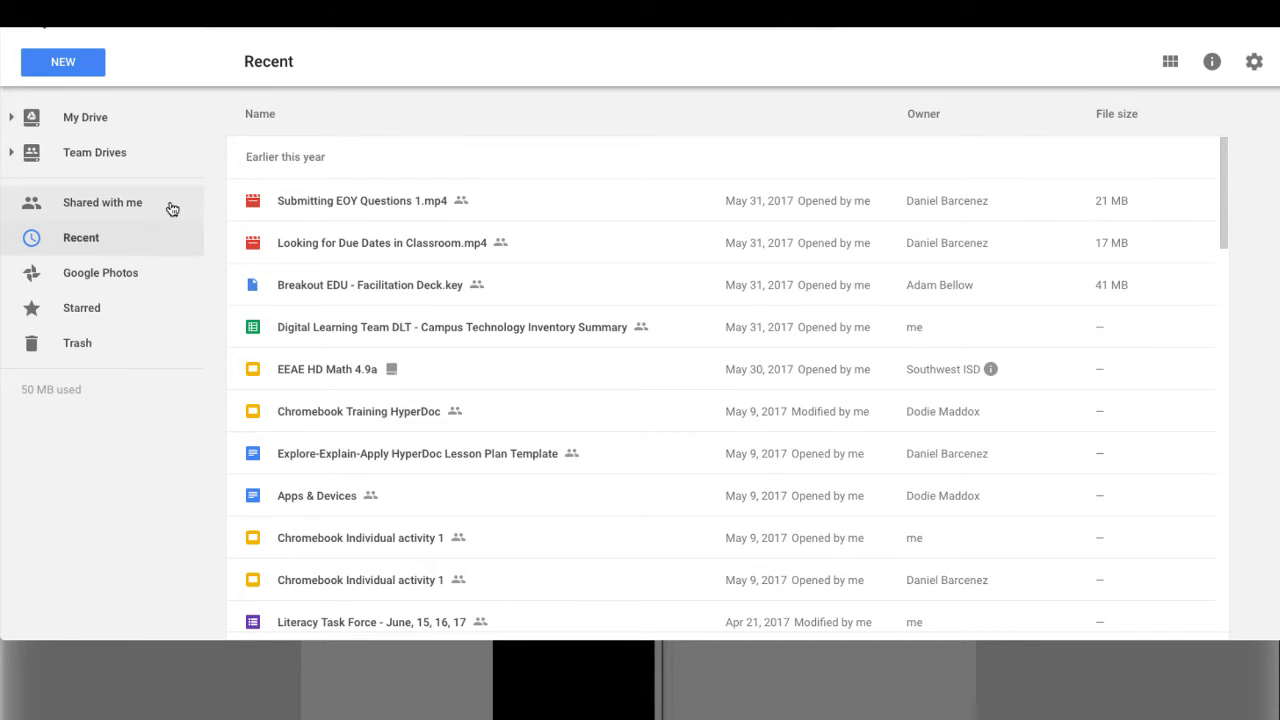
Add the shared file Unit 1 Lesson Plan from Shared with me to My Drive.
click(104, 204)
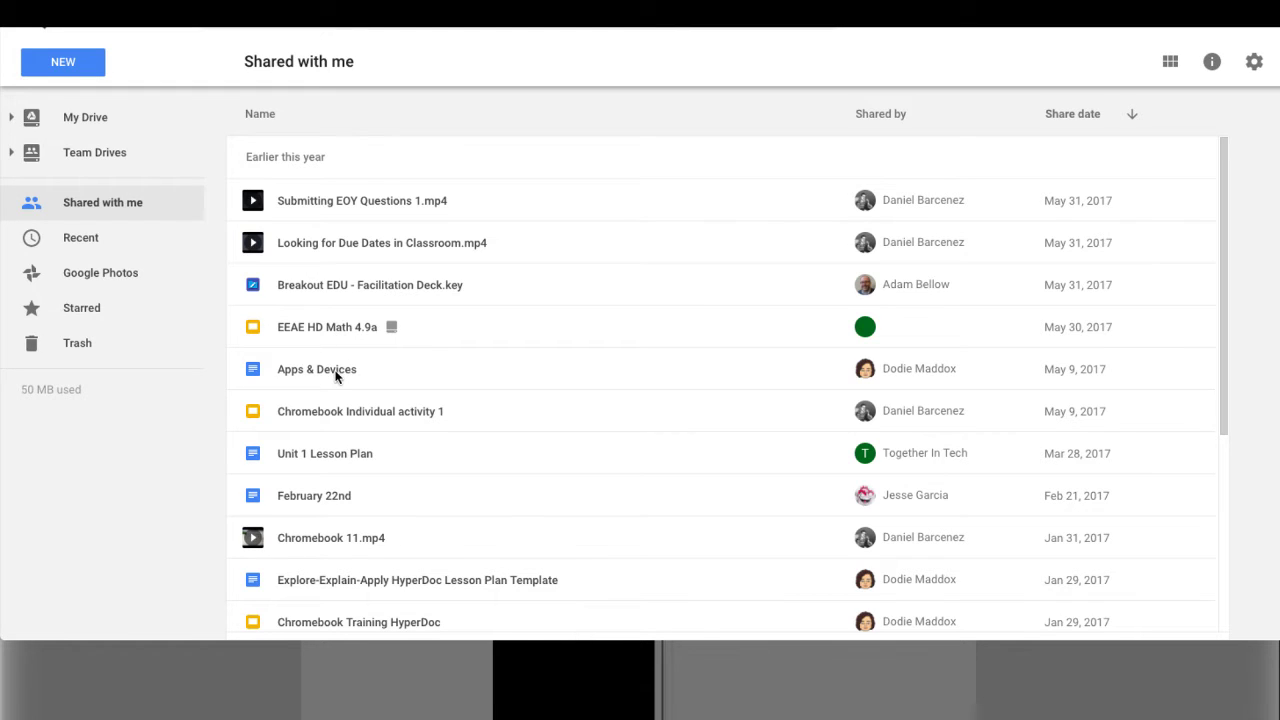
click(337, 453)
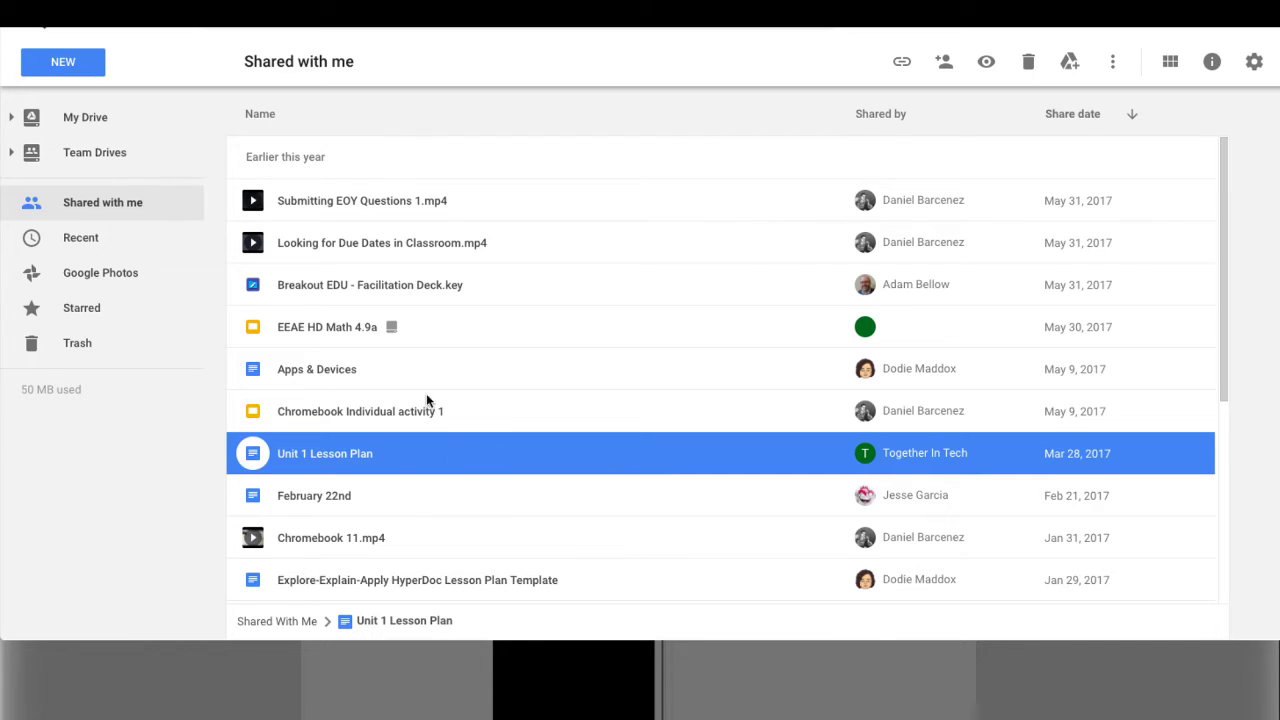
click(1070, 63)
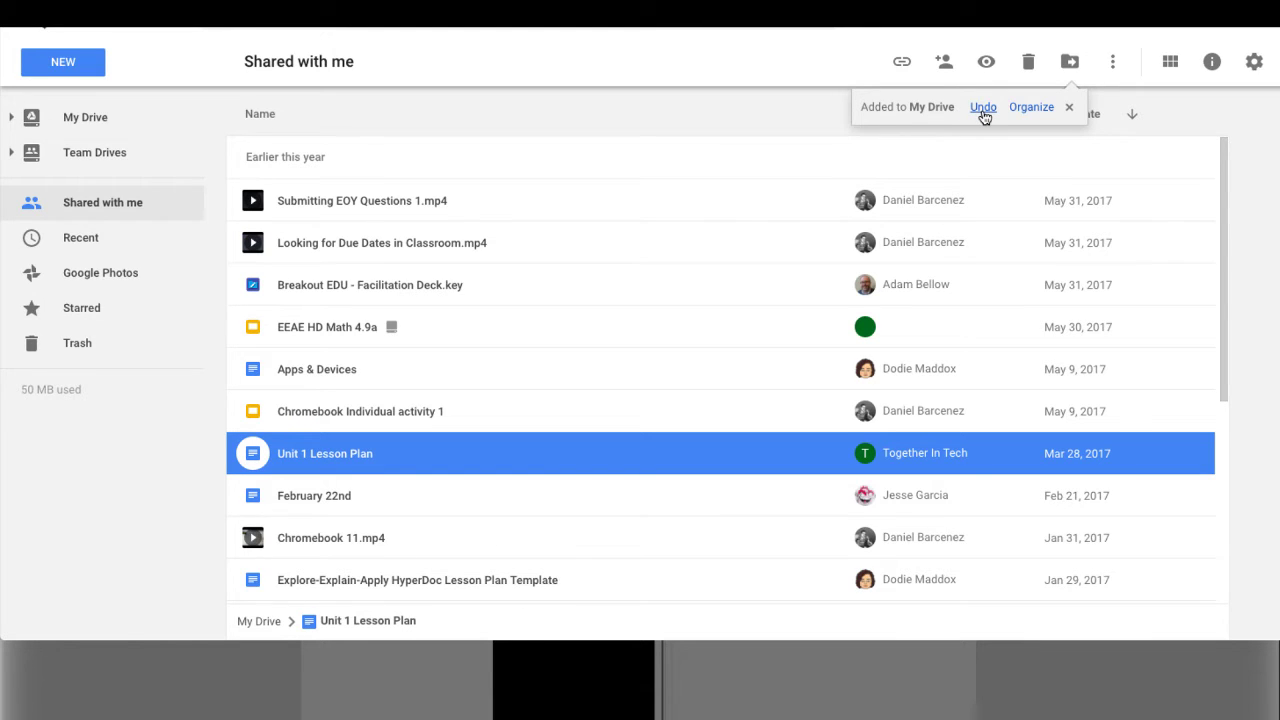
Create a folder named "Lesson Plans 2017" in My Drive and move Unit 1 Lesson Plan into it.
click(1039, 110)
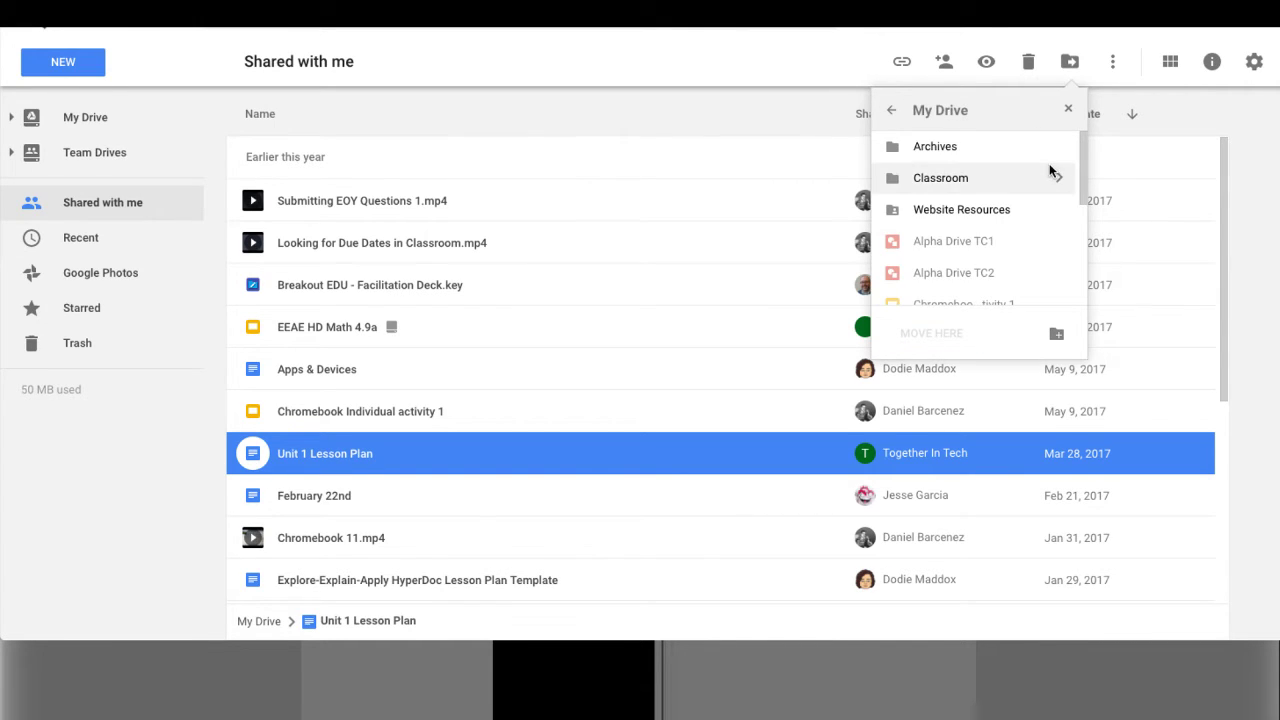
scroll(1049, 170, down, 1)
scroll(1049, 168, down, 5)
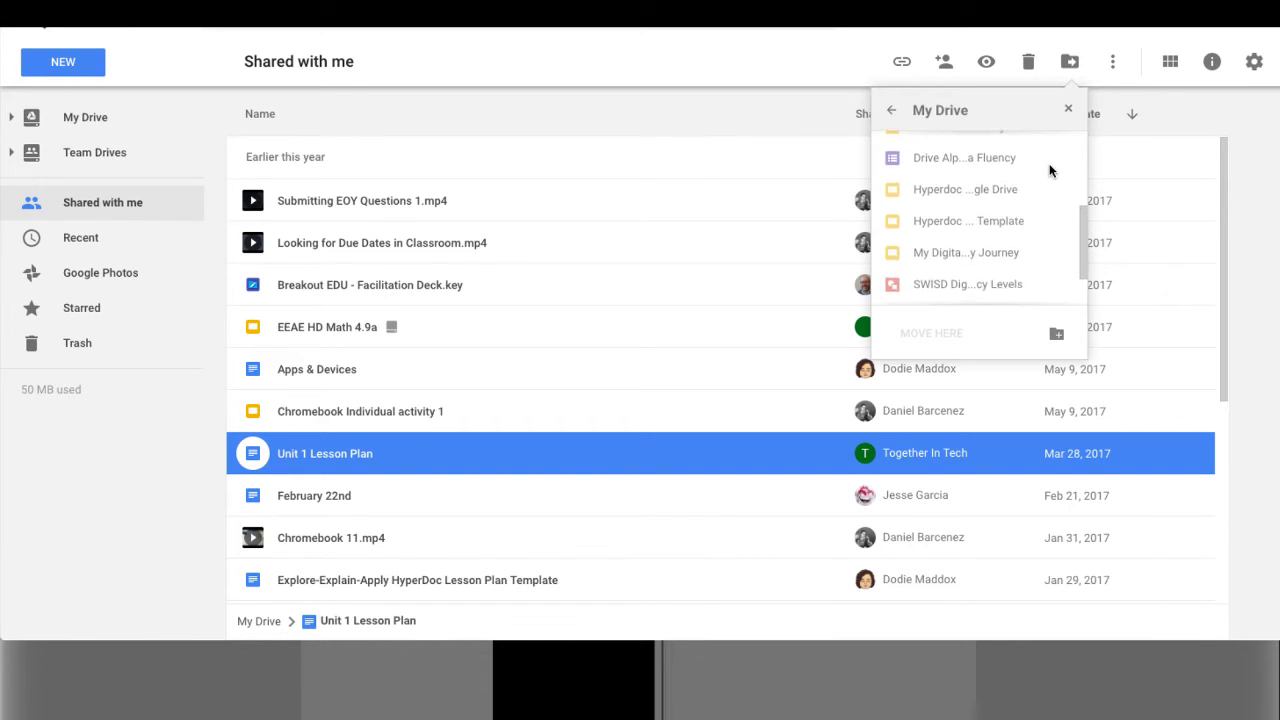
scroll(1049, 170, up, 6)
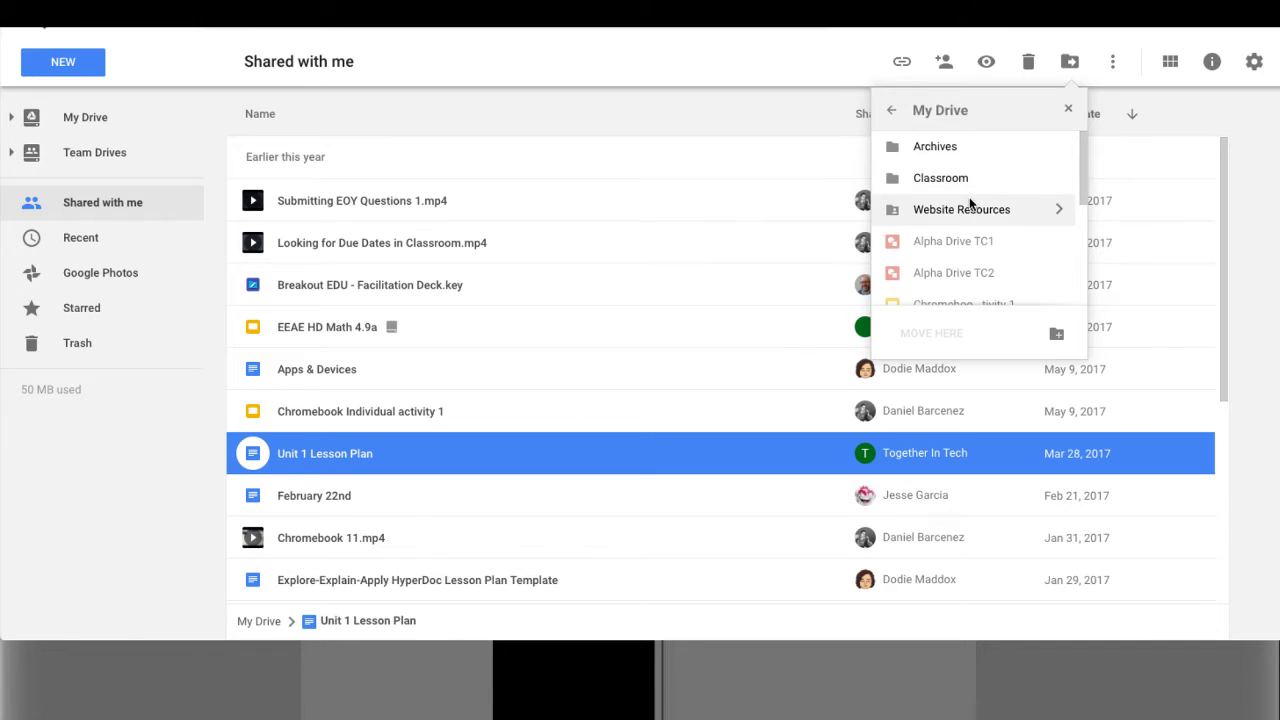
click(1055, 339)
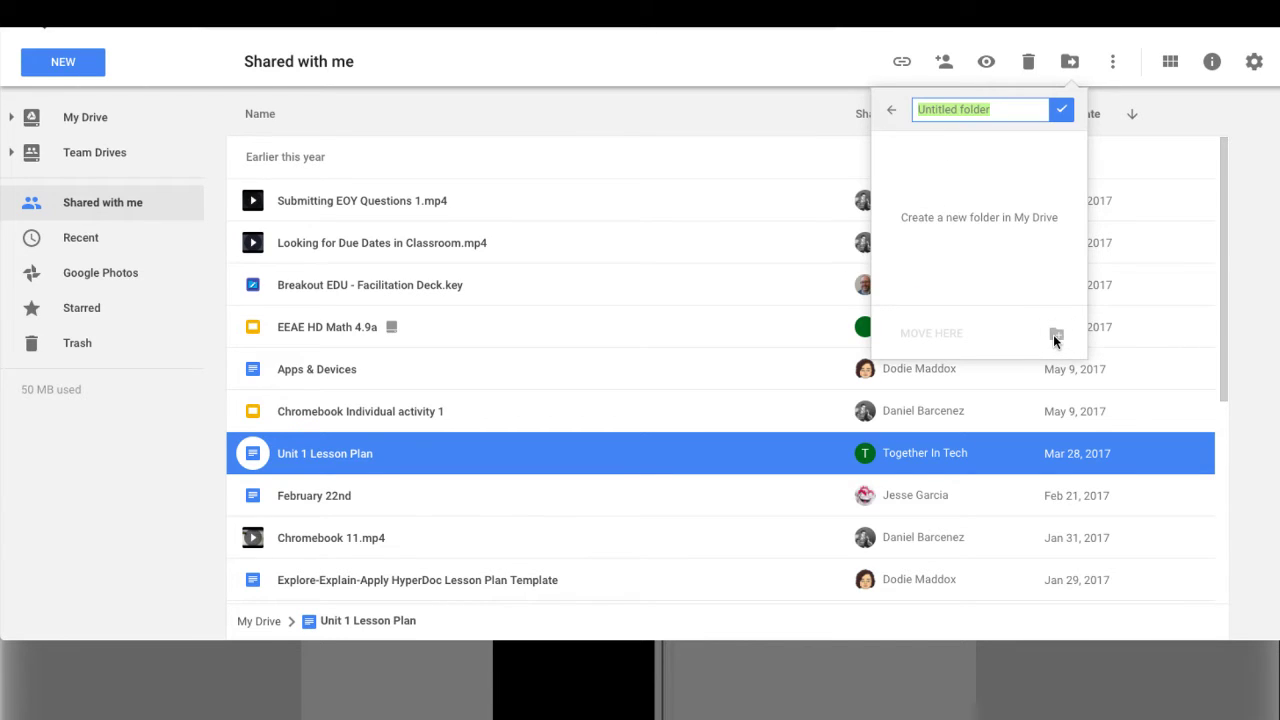
text(Less)
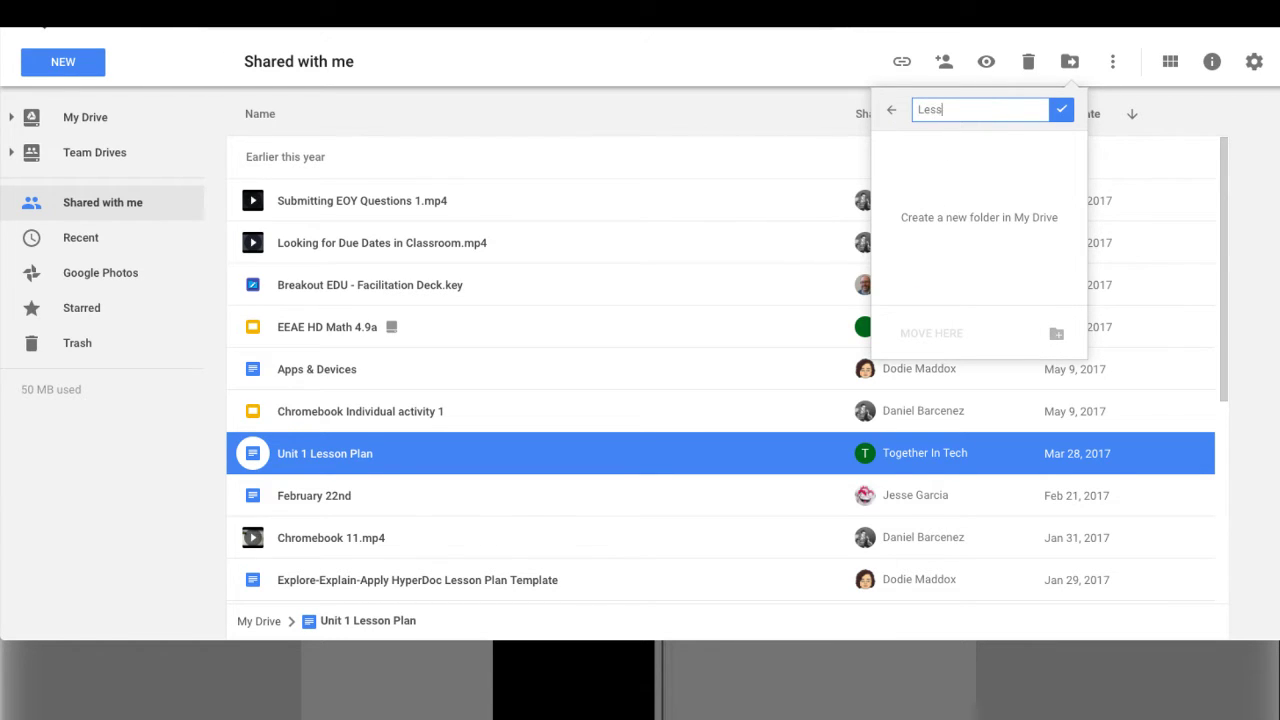
text(on Plans 2017)
key(Return)
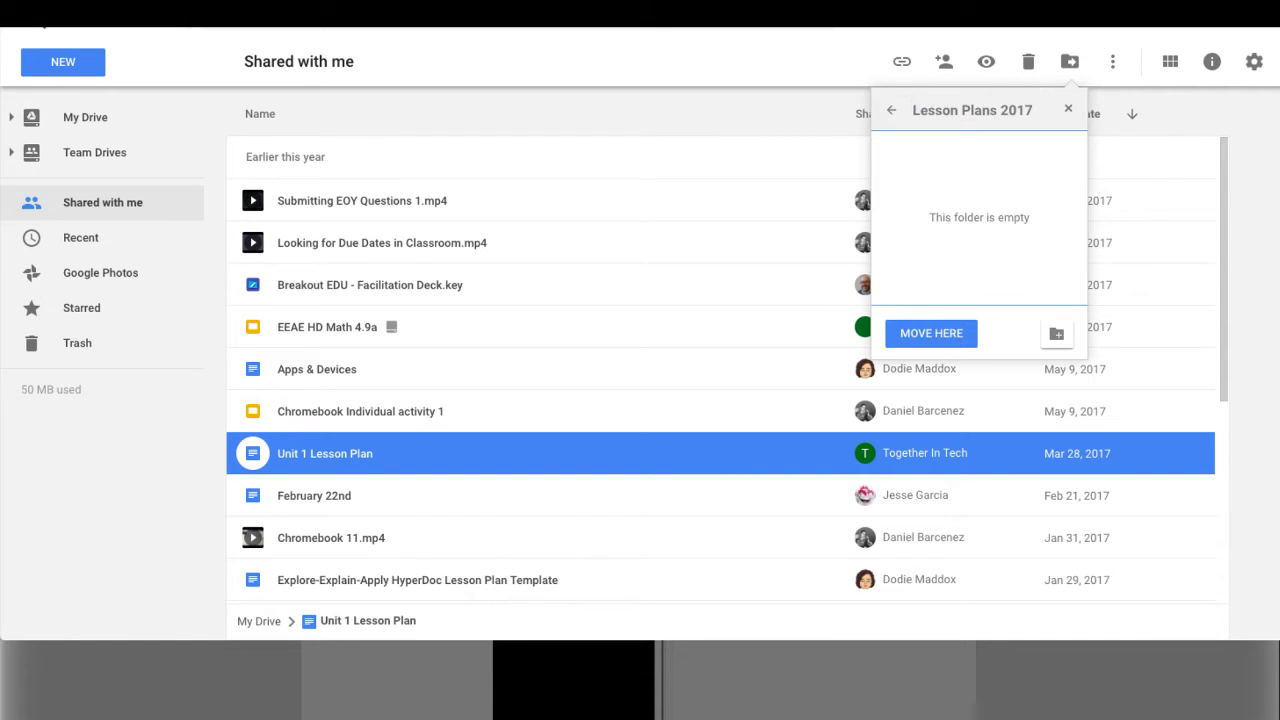
click(933, 334)
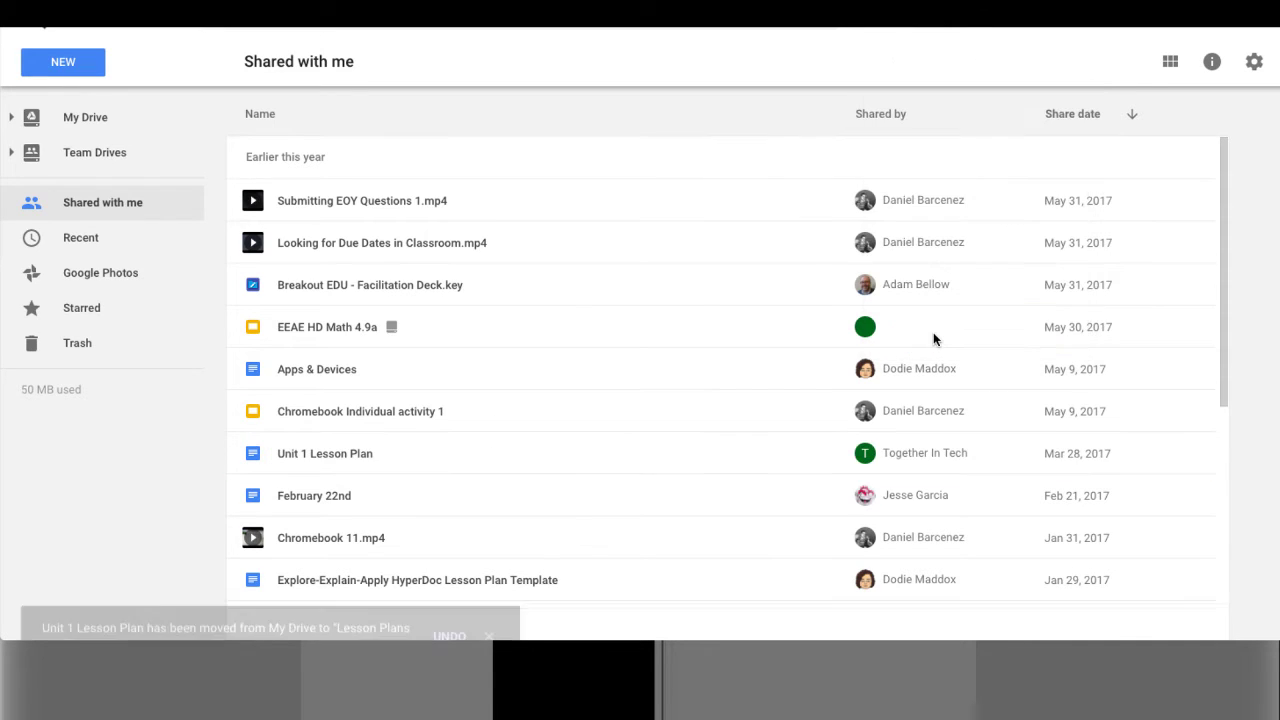
Remove Unit 1 Lesson Plan from the Shared with me list and check for it in My Drive's Lesson Plans 2017 folder.
click(534, 470)
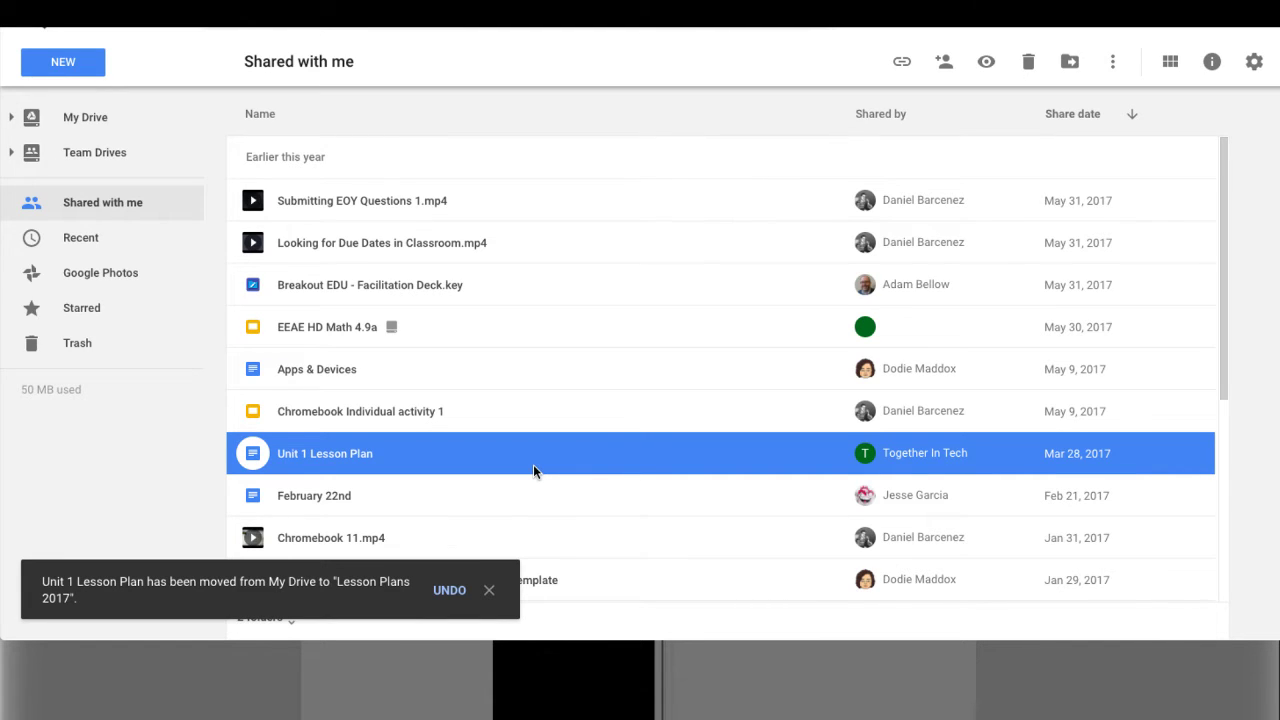
click(1029, 62)
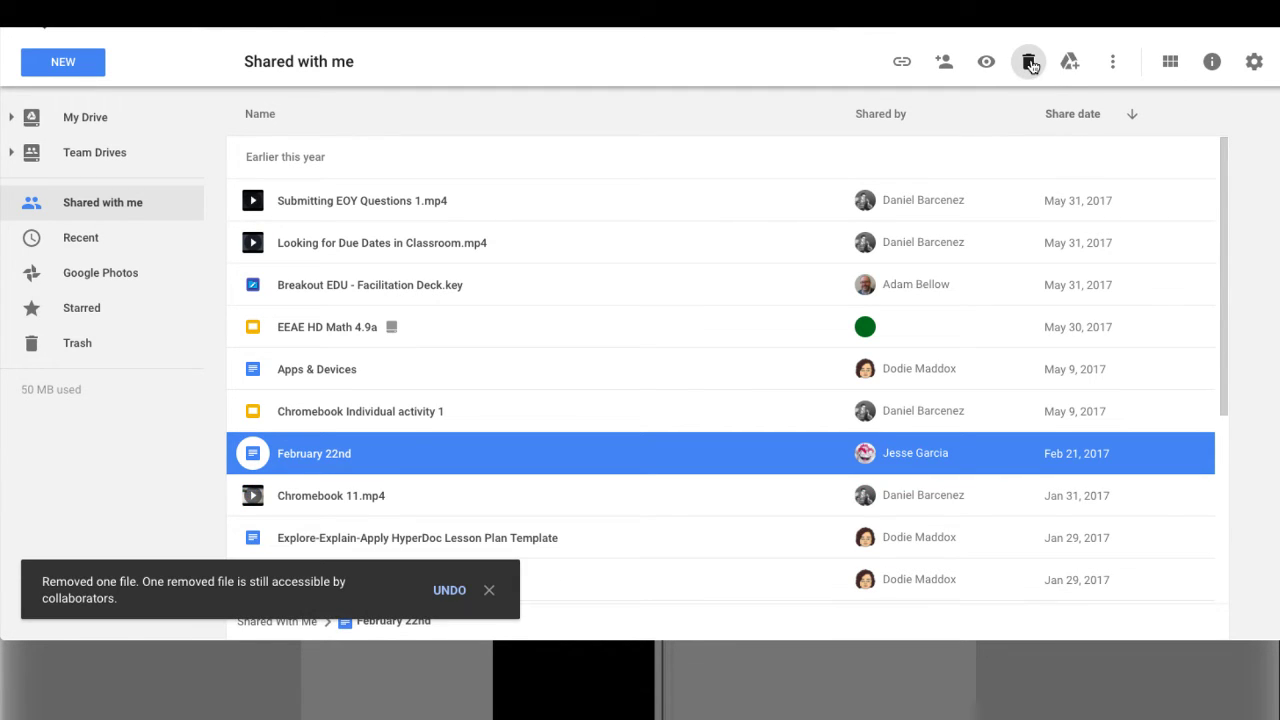
click(85, 118)
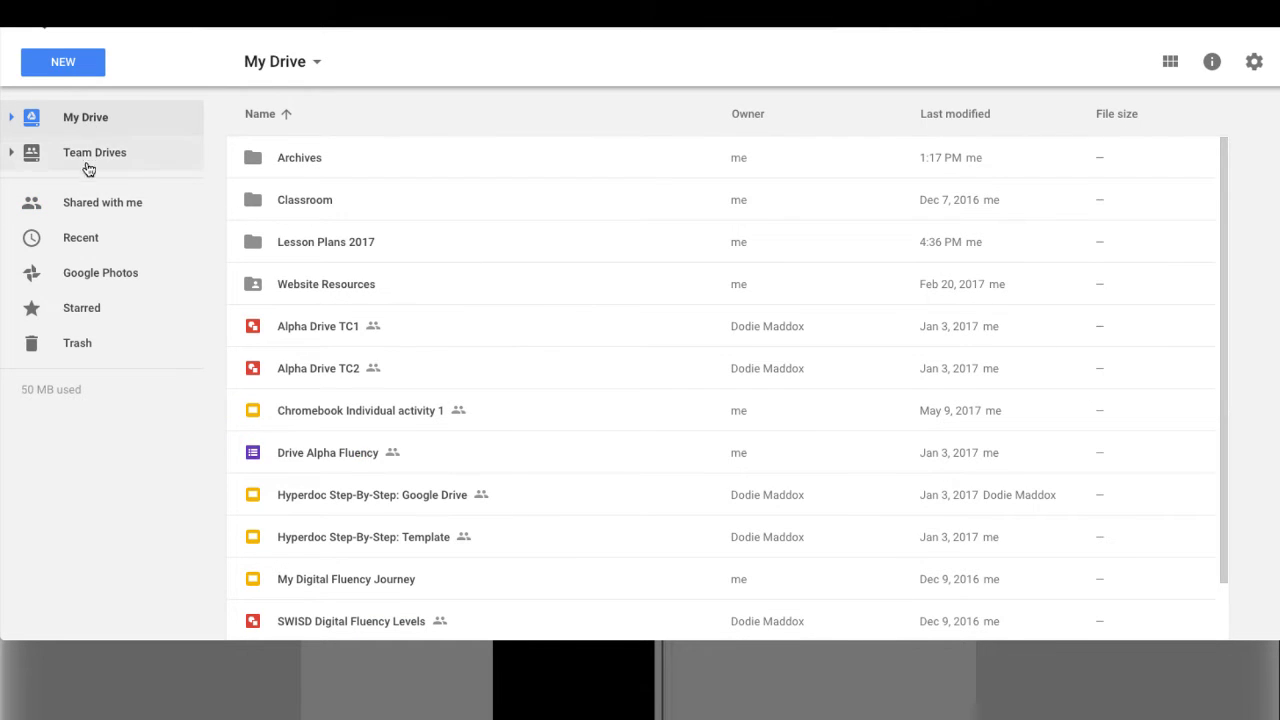
click(13, 119)
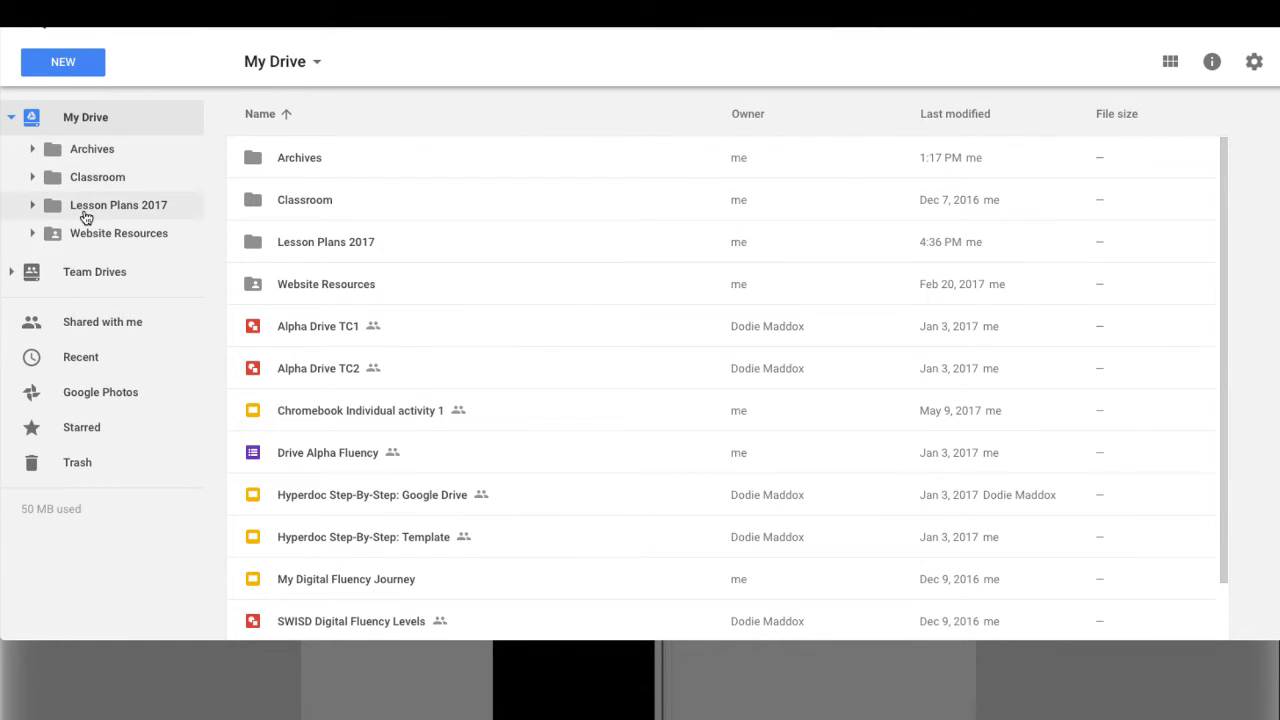
click(85, 207)
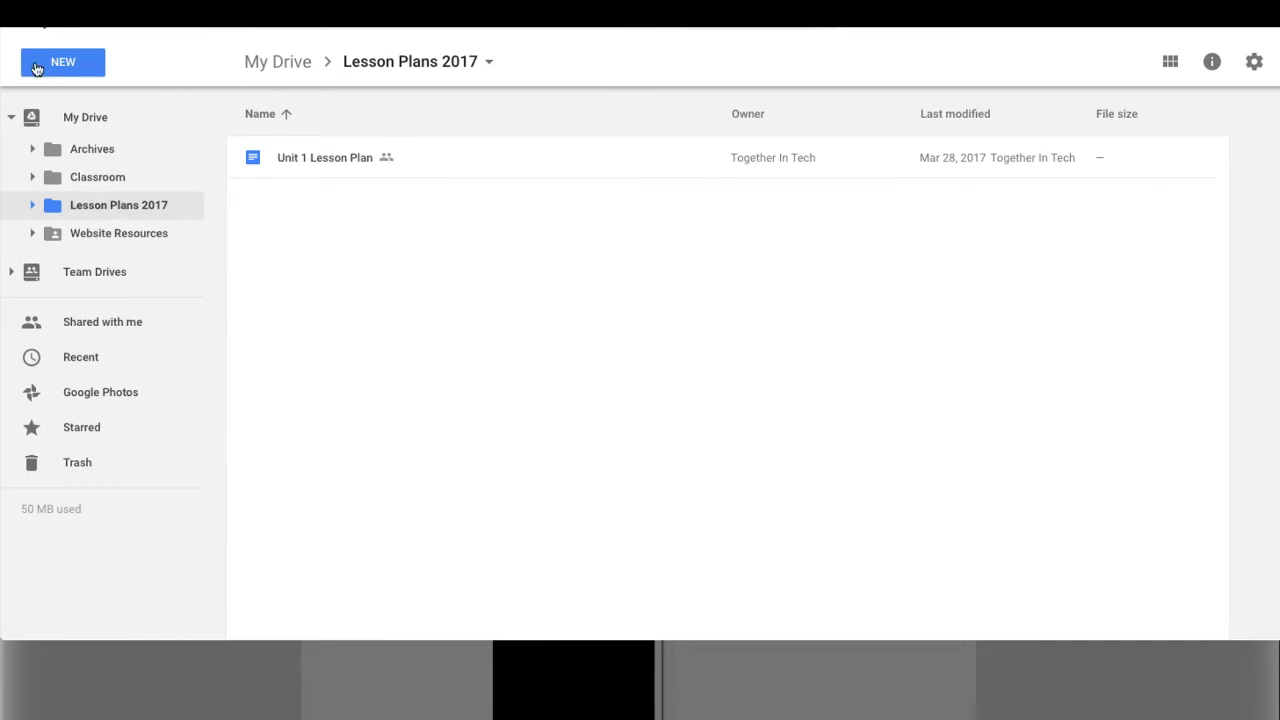
Add the shared file Apps & Devices to My Drive and move it into the Archives folder.
click(97, 324)
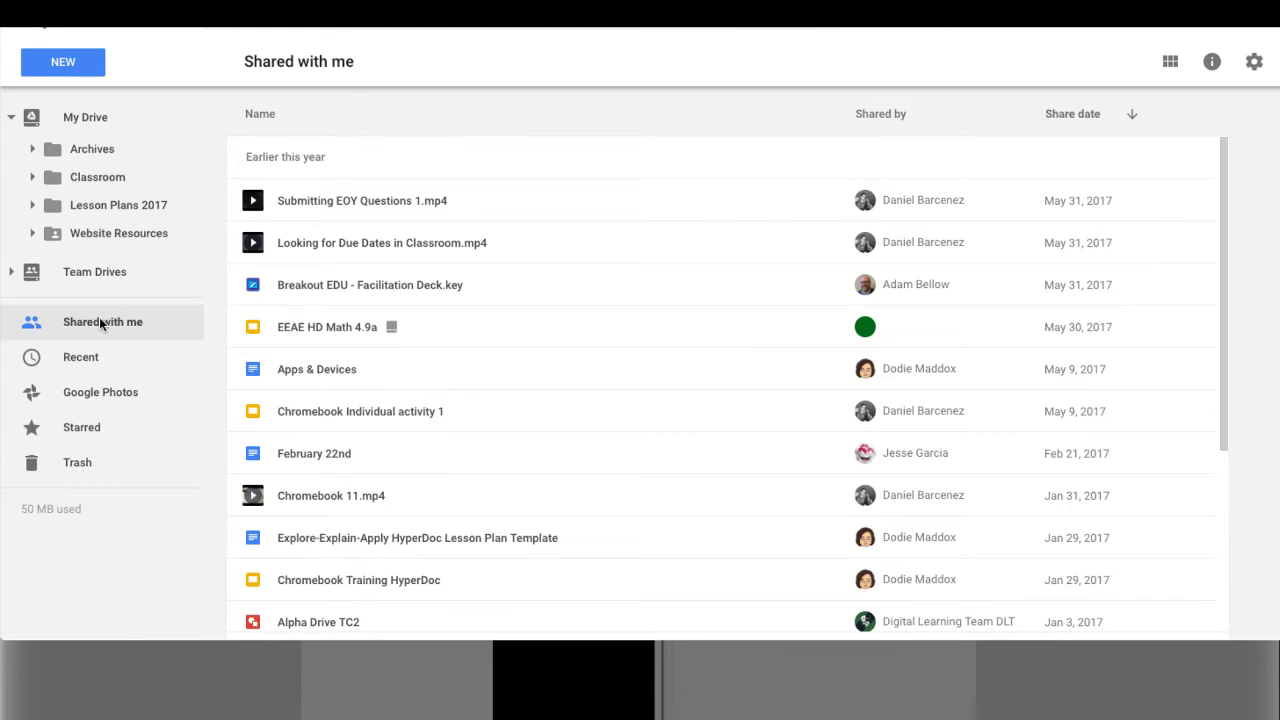
click(350, 372)
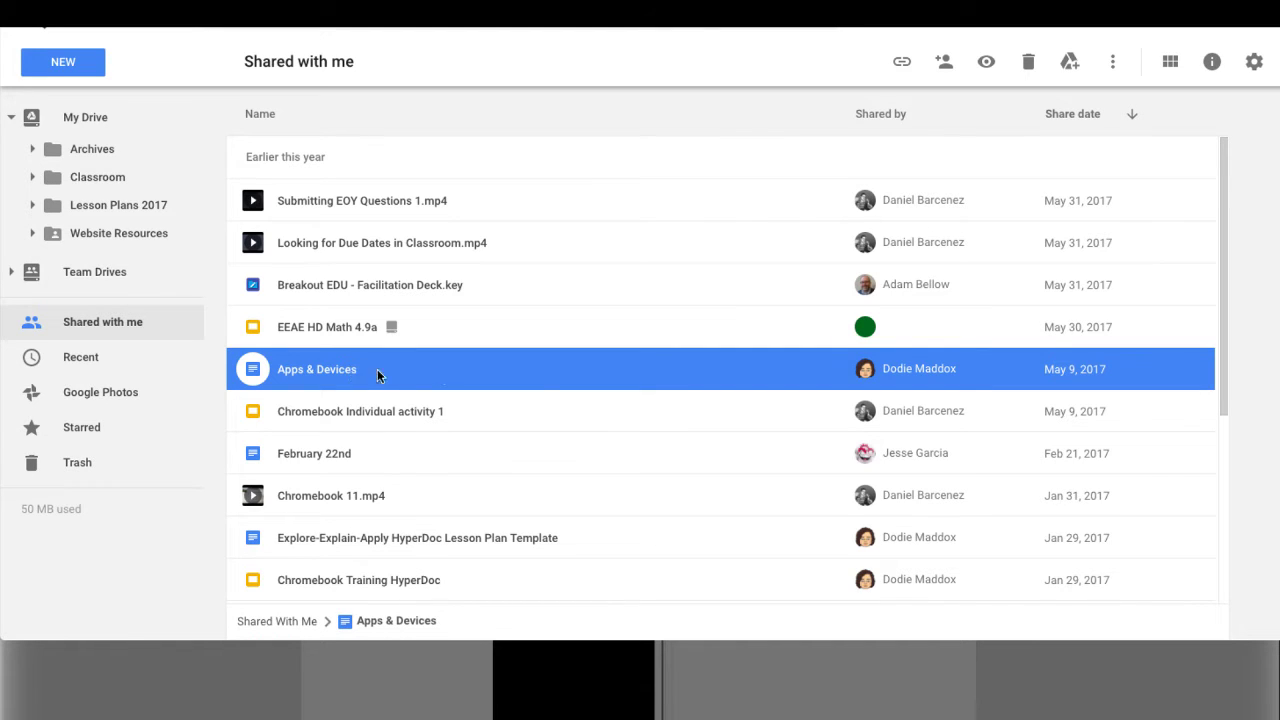
click(1070, 62)
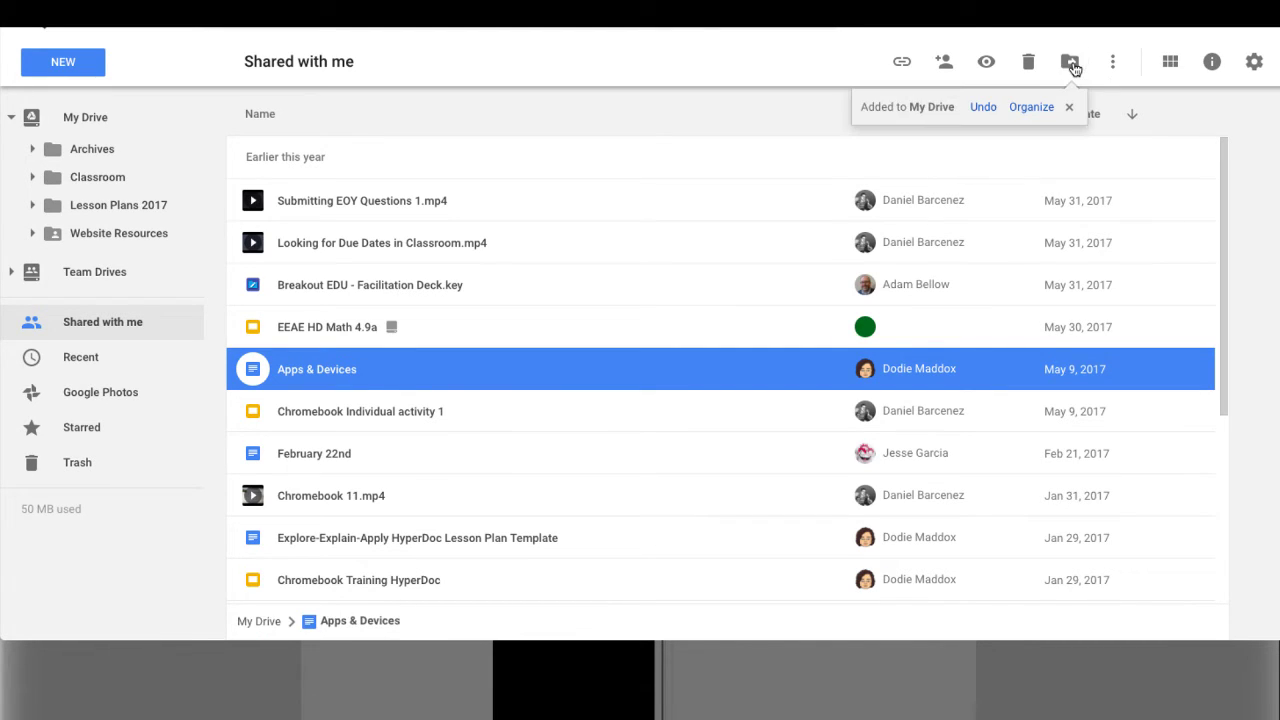
click(1025, 108)
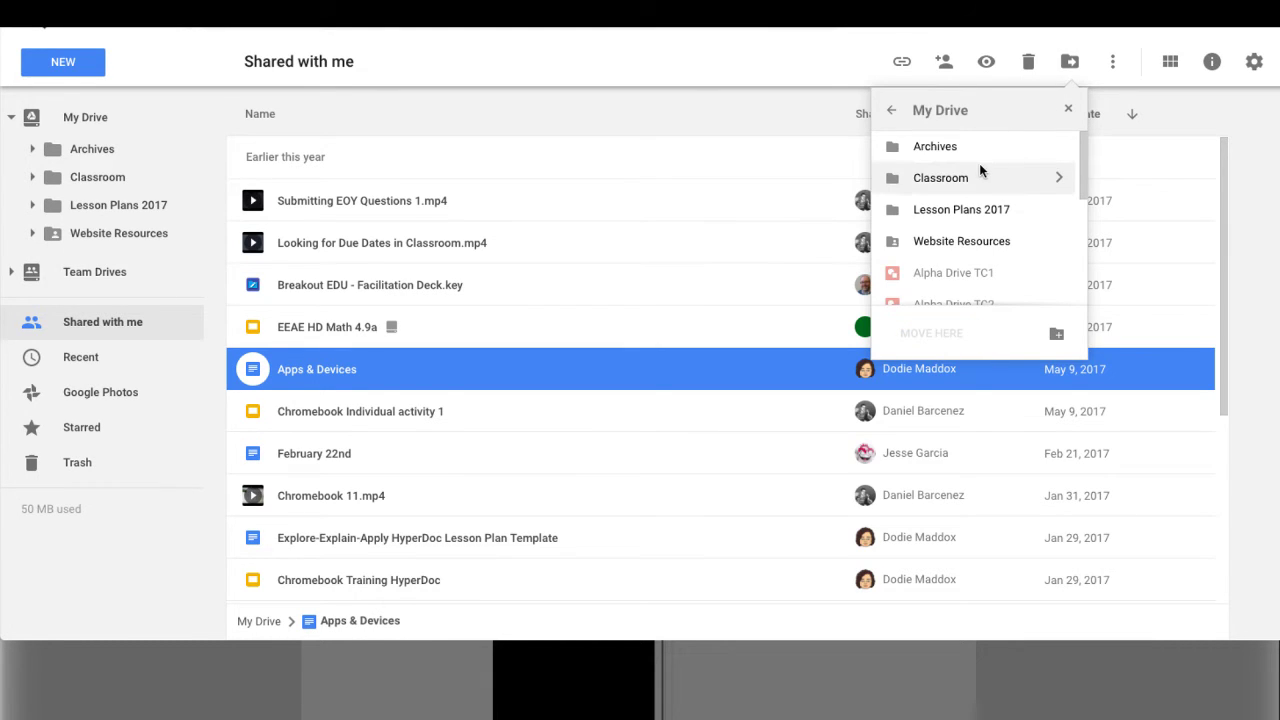
click(1007, 141)
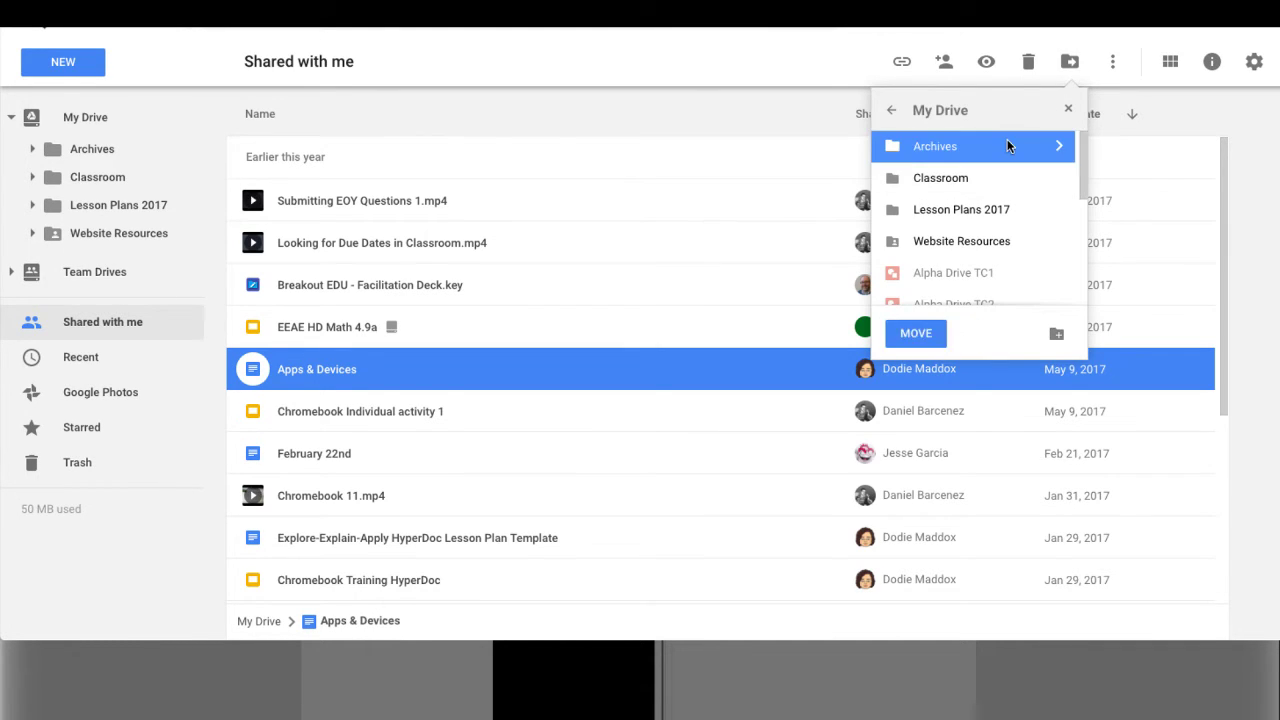
click(916, 333)
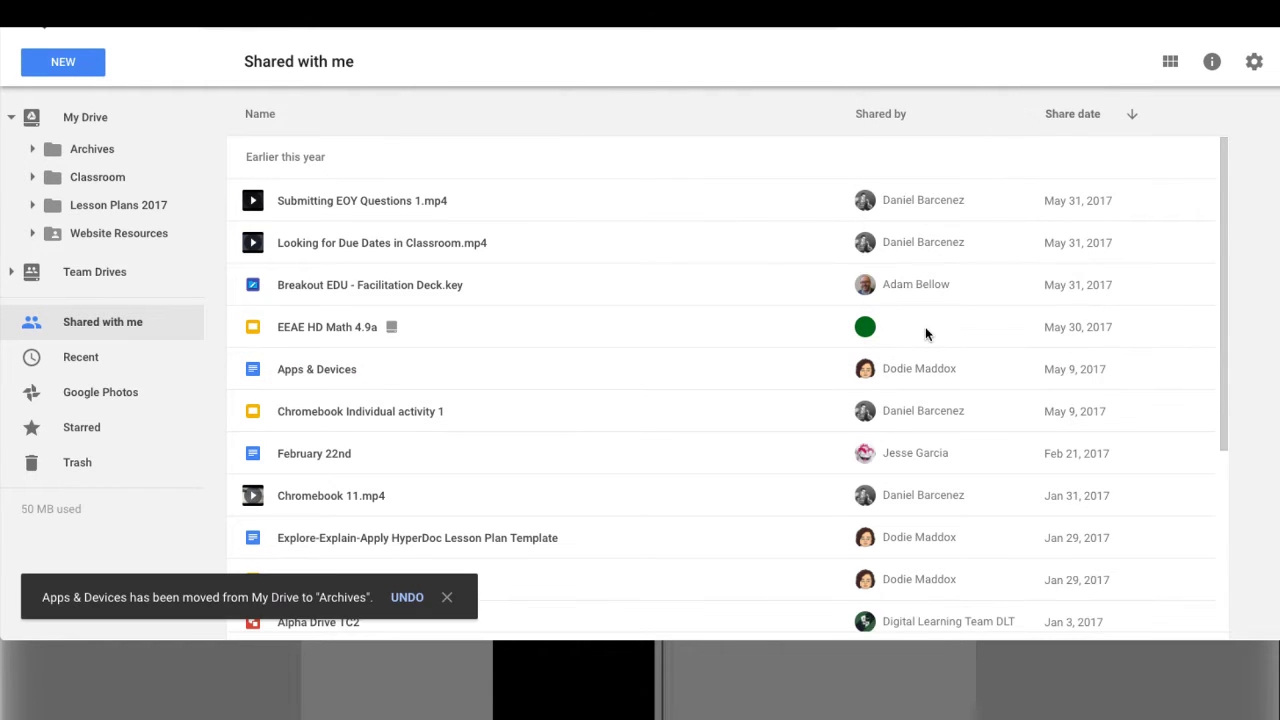
Remove Apps & Devices from the Shared with me list and look over the remaining shared files.
click(800, 367)
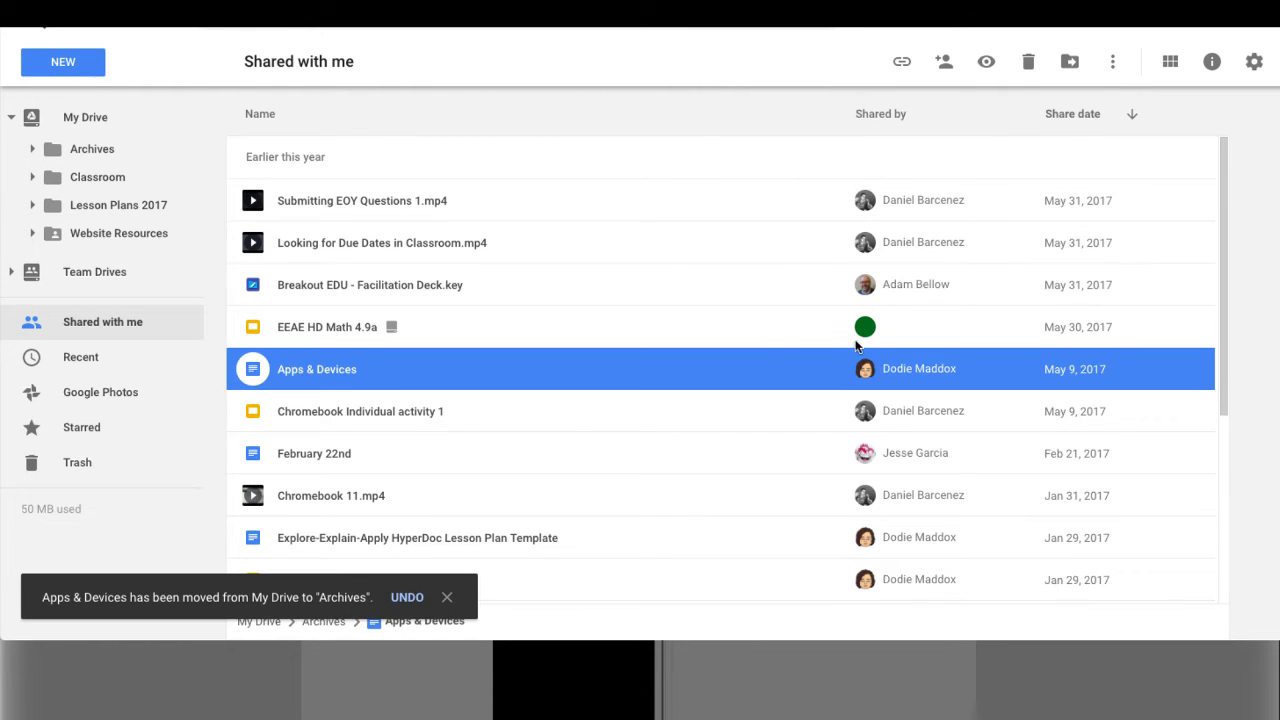
click(1028, 62)
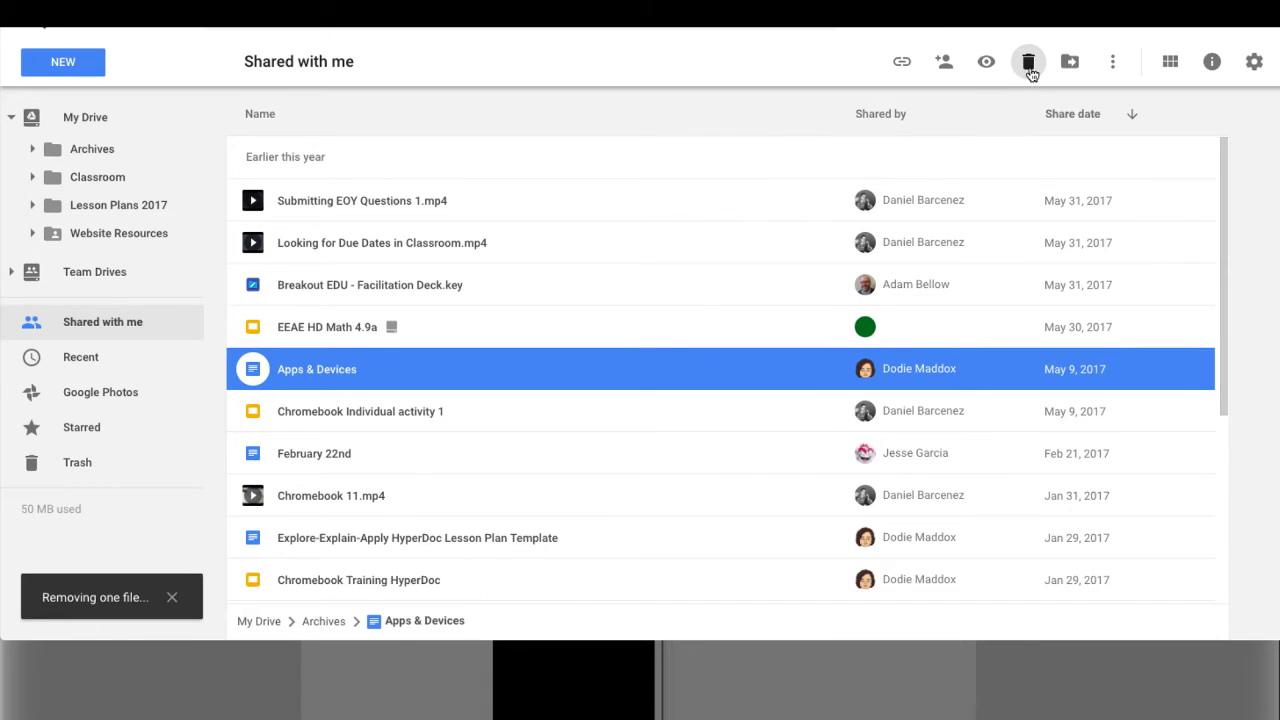
scroll(716, 205, down, 3)
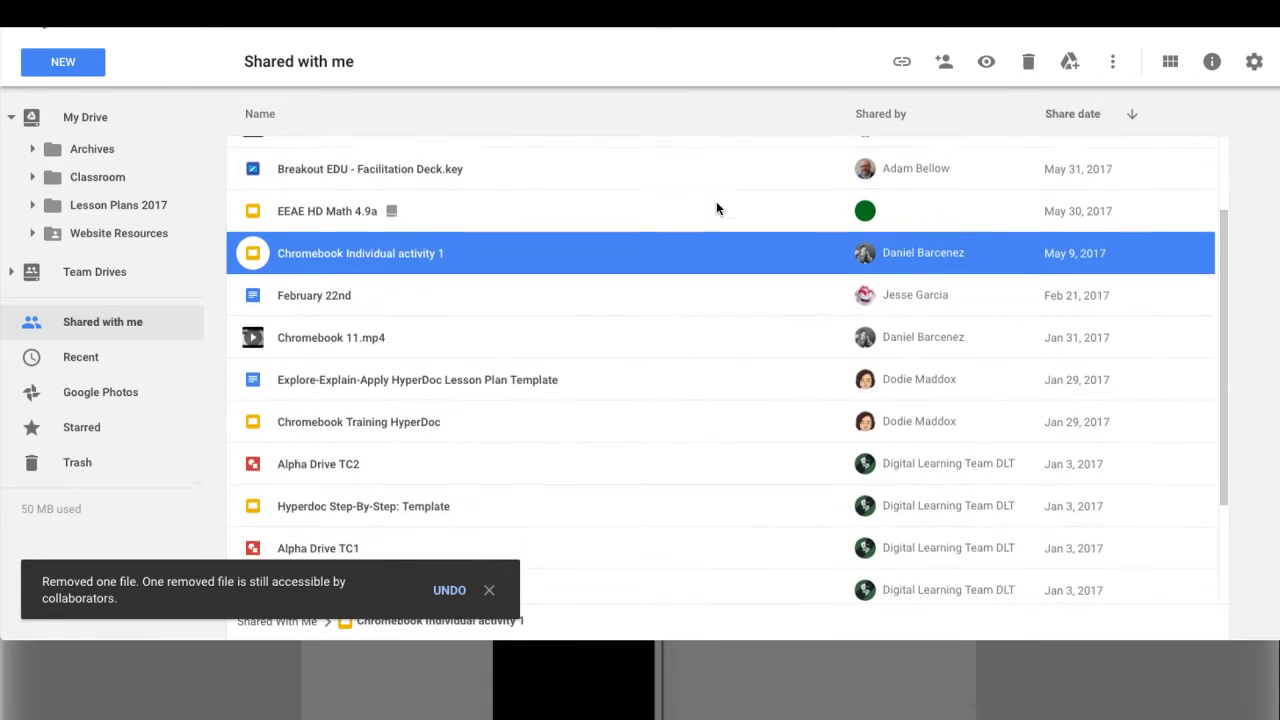
scroll(716, 205, up, 3)
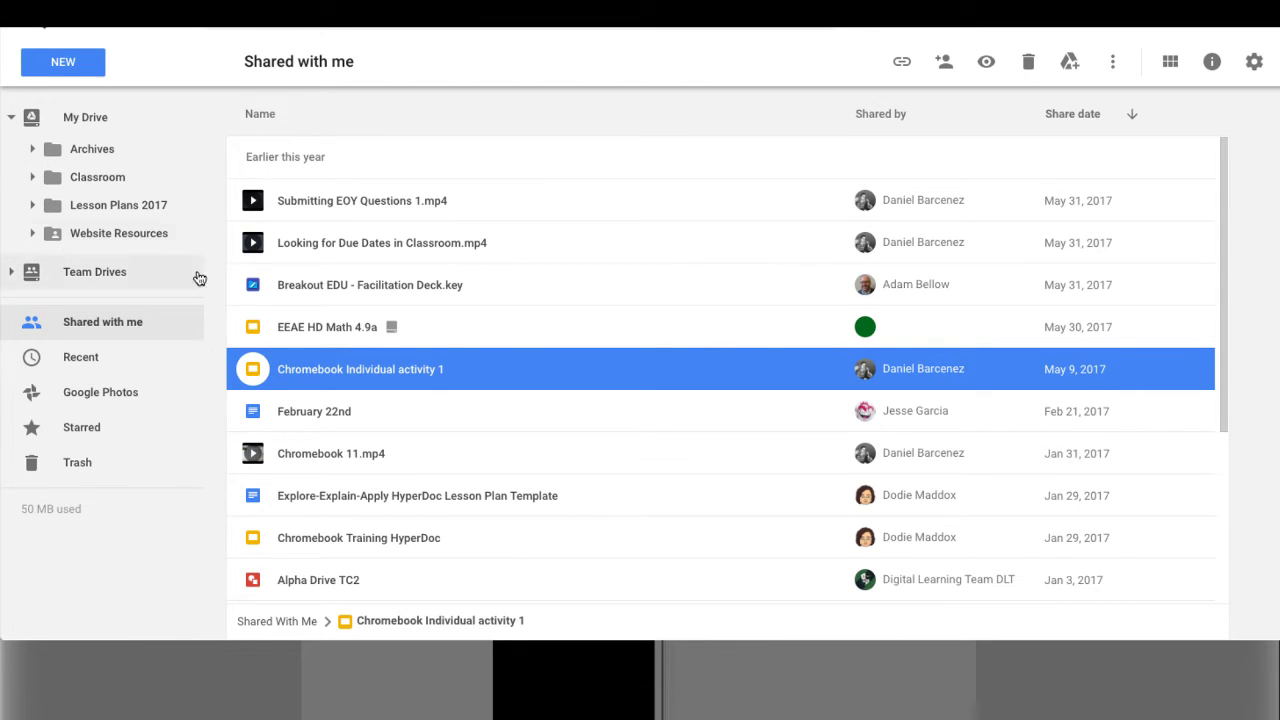
Create a folder named "Chromebooks" in My Drive.
click(96, 120)
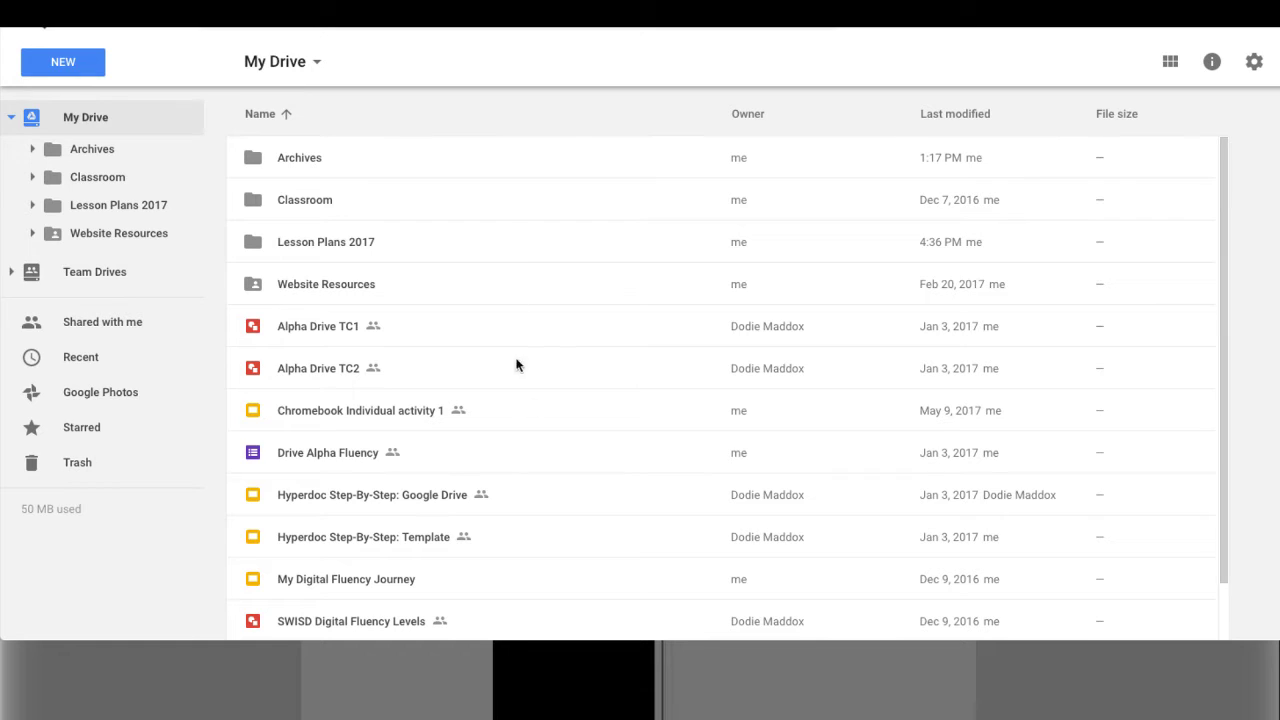
click(77, 67)
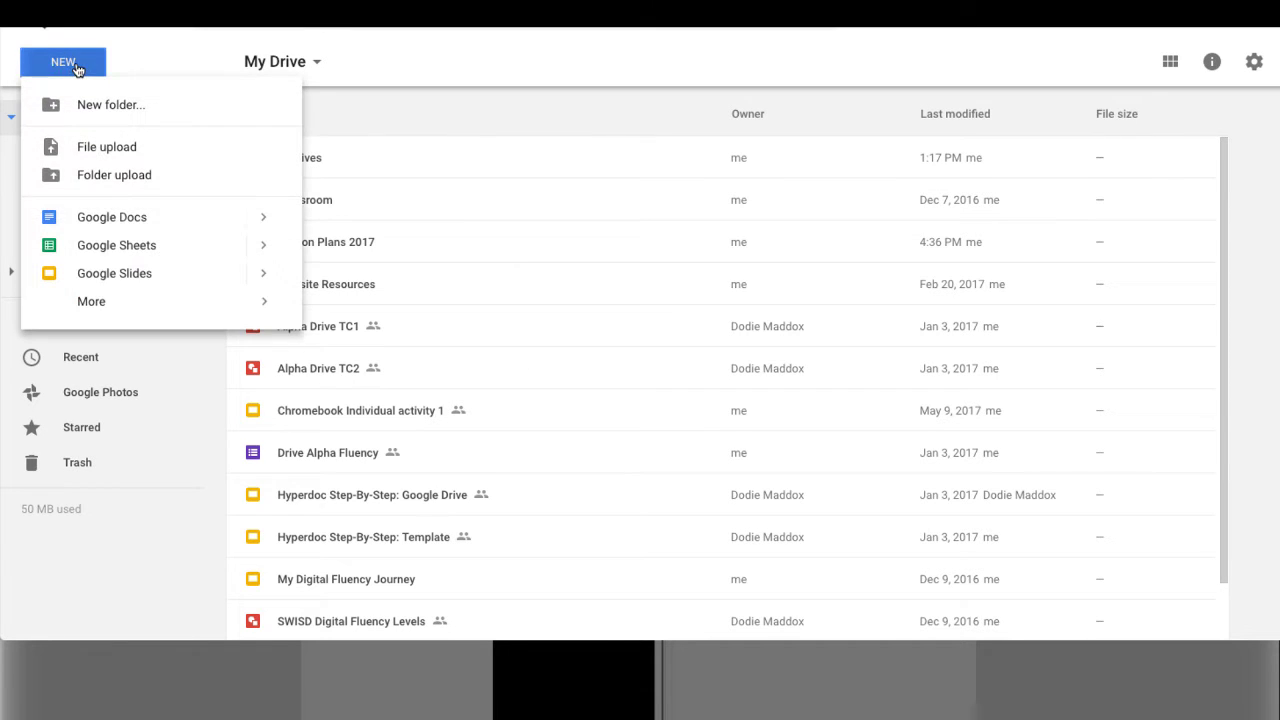
click(132, 106)
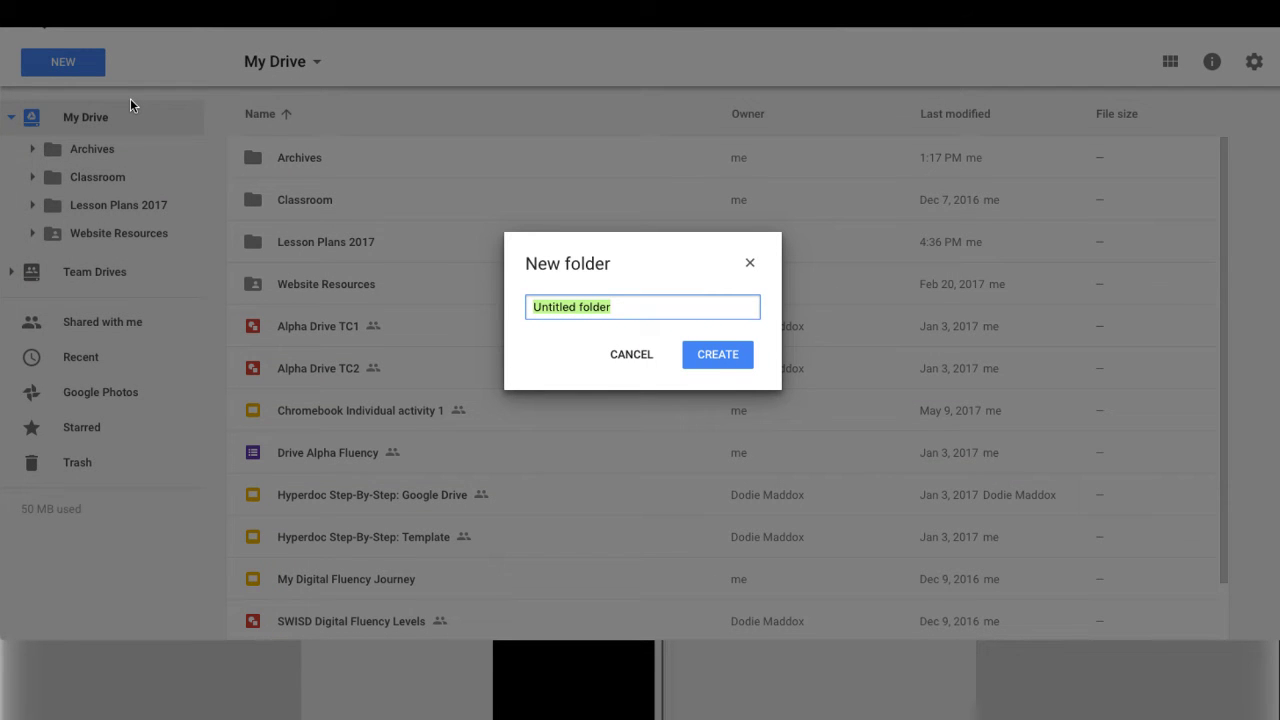
text(Chromebooks)
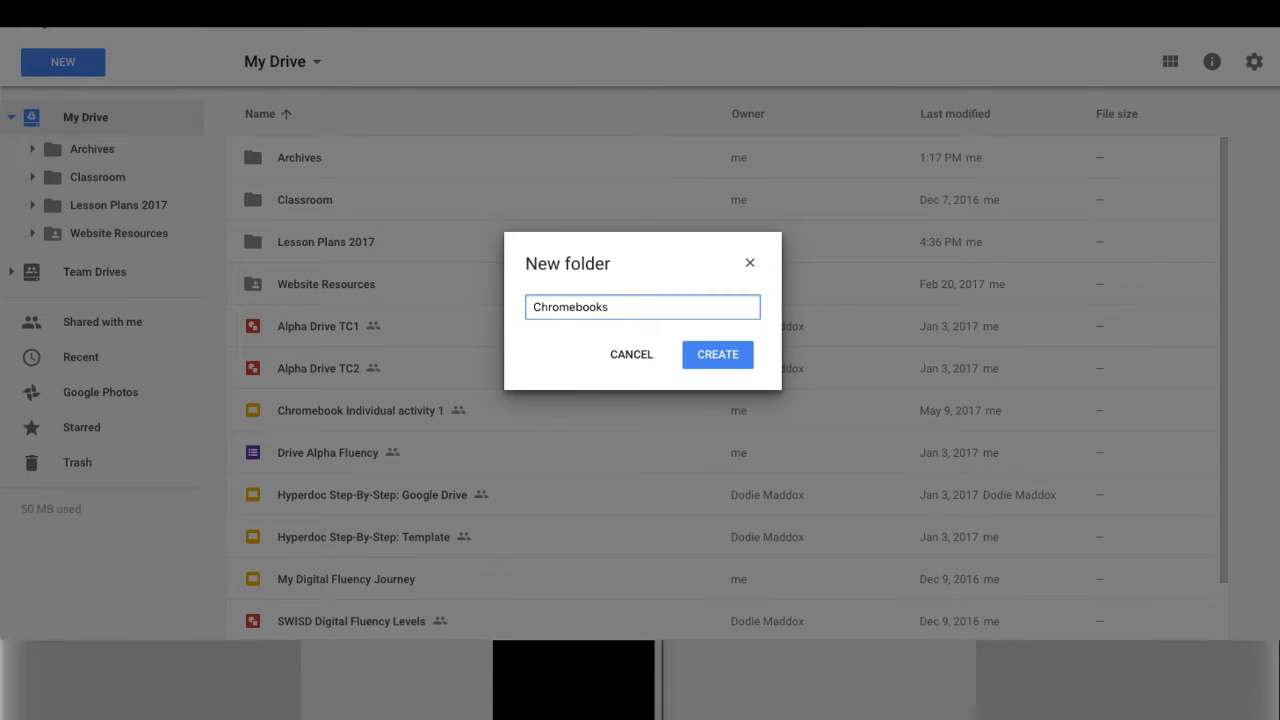
key(Return)
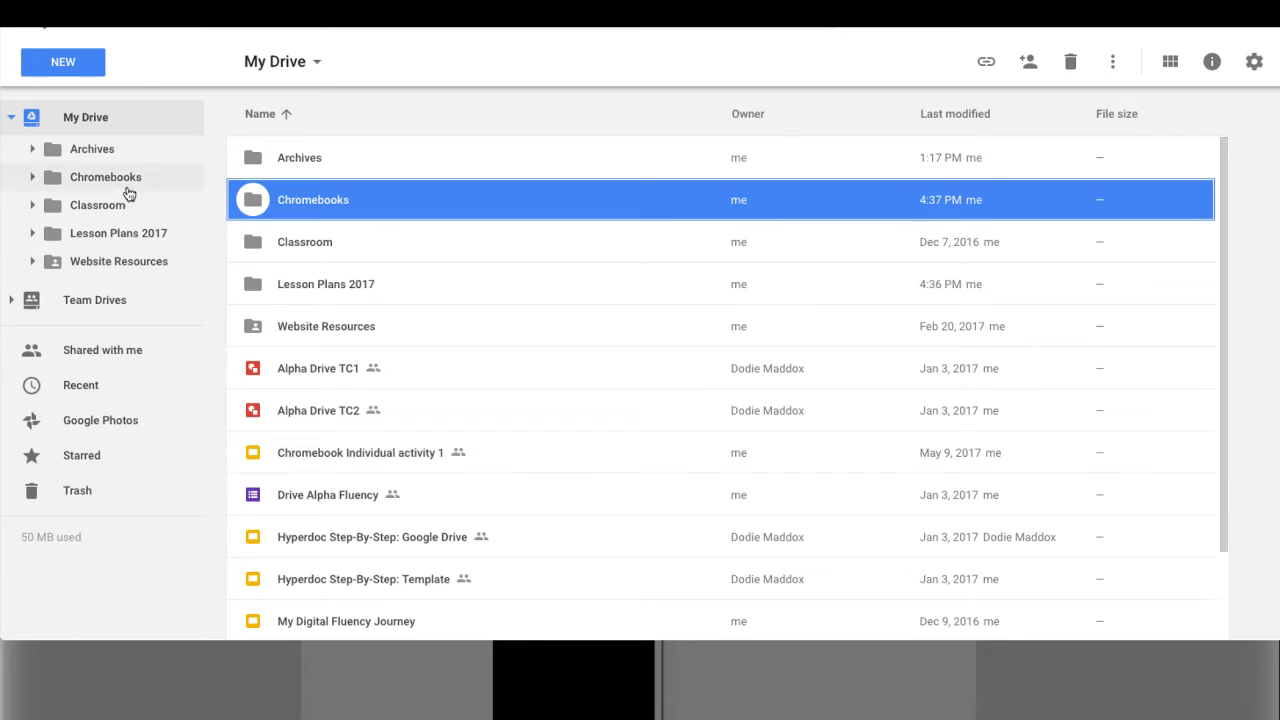
Move Chromebook Individual activity 1 and My Digital Fluency Journey from My Drive into the Chromebooks folder.
click(257, 457)
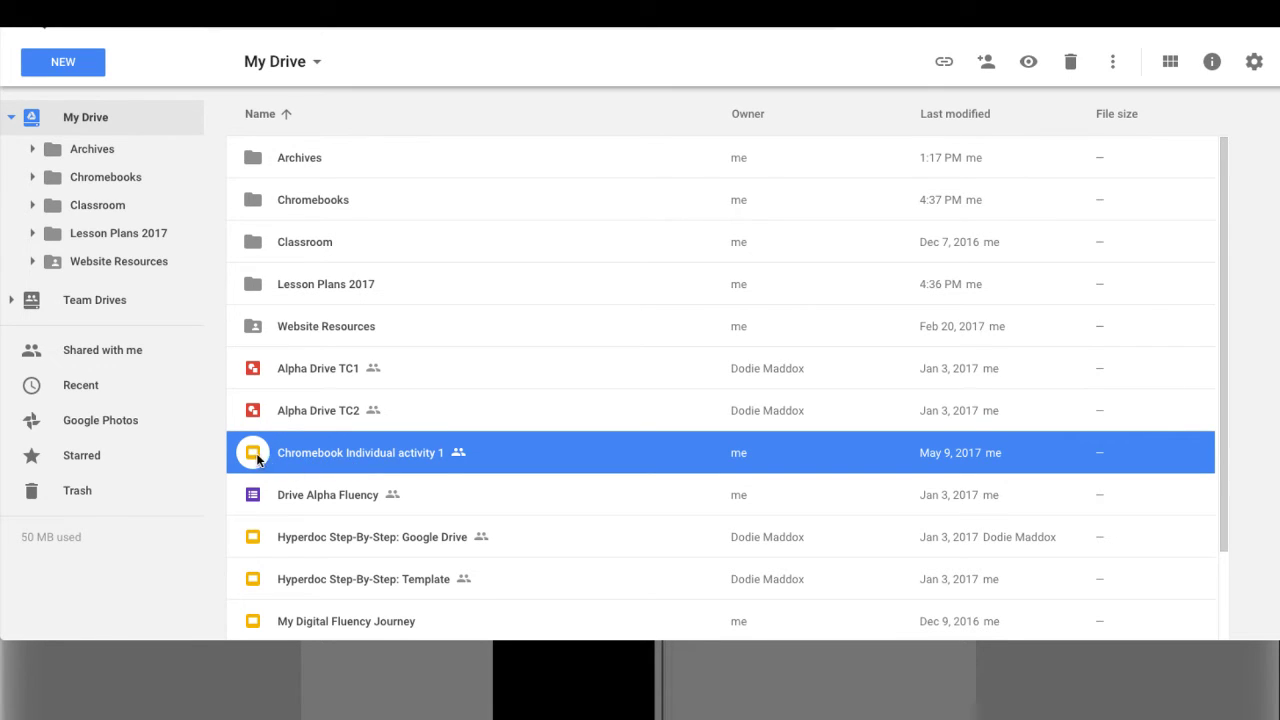
drag(257, 457, 342, 203)
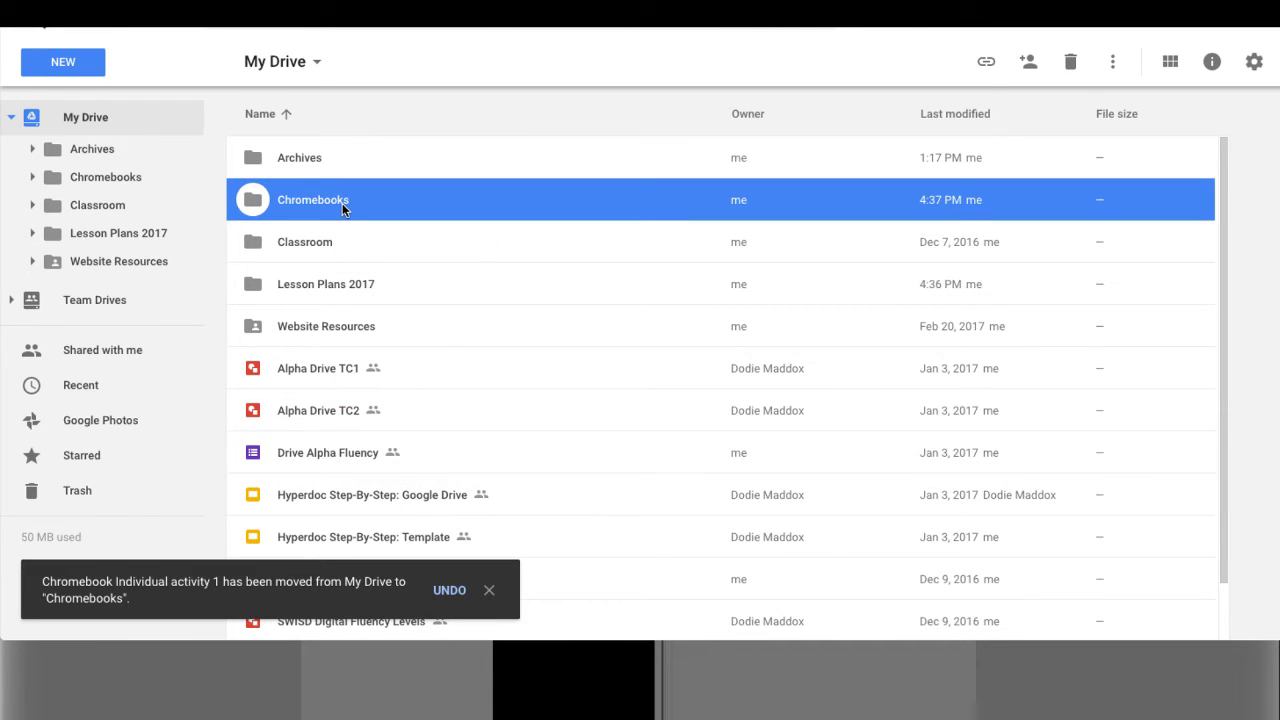
scroll(400, 347, down, 1)
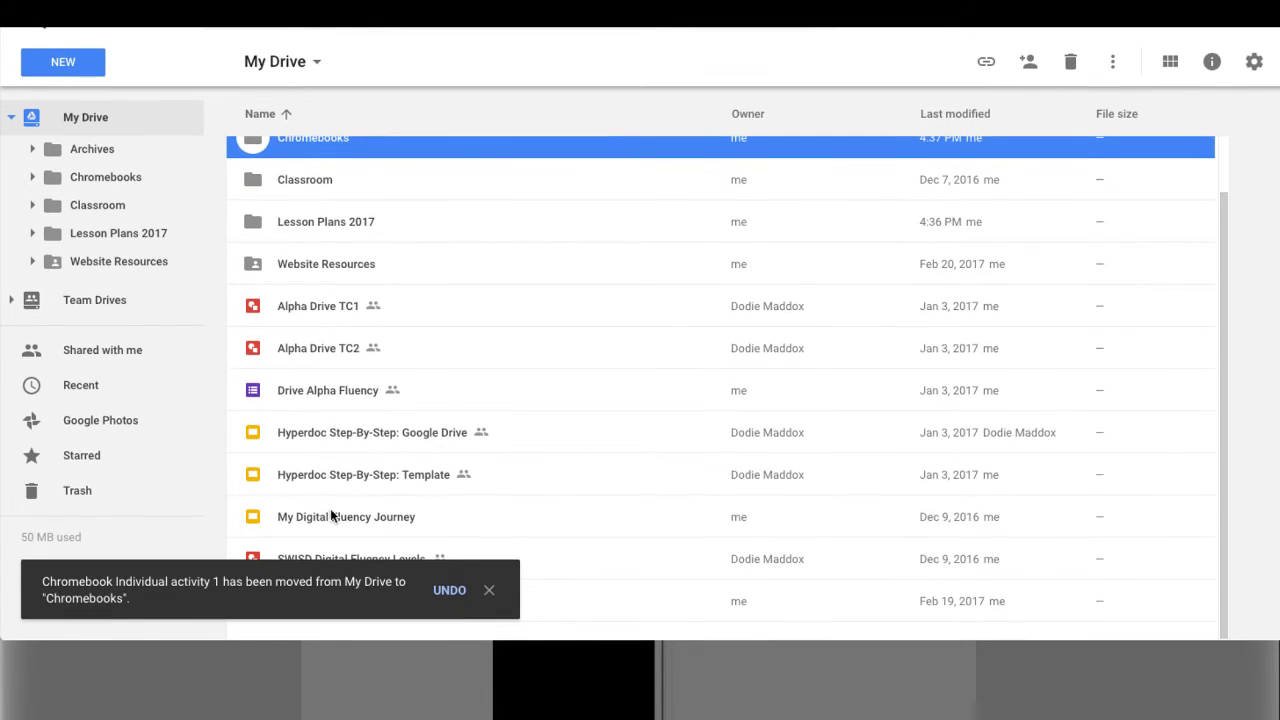
click(262, 518)
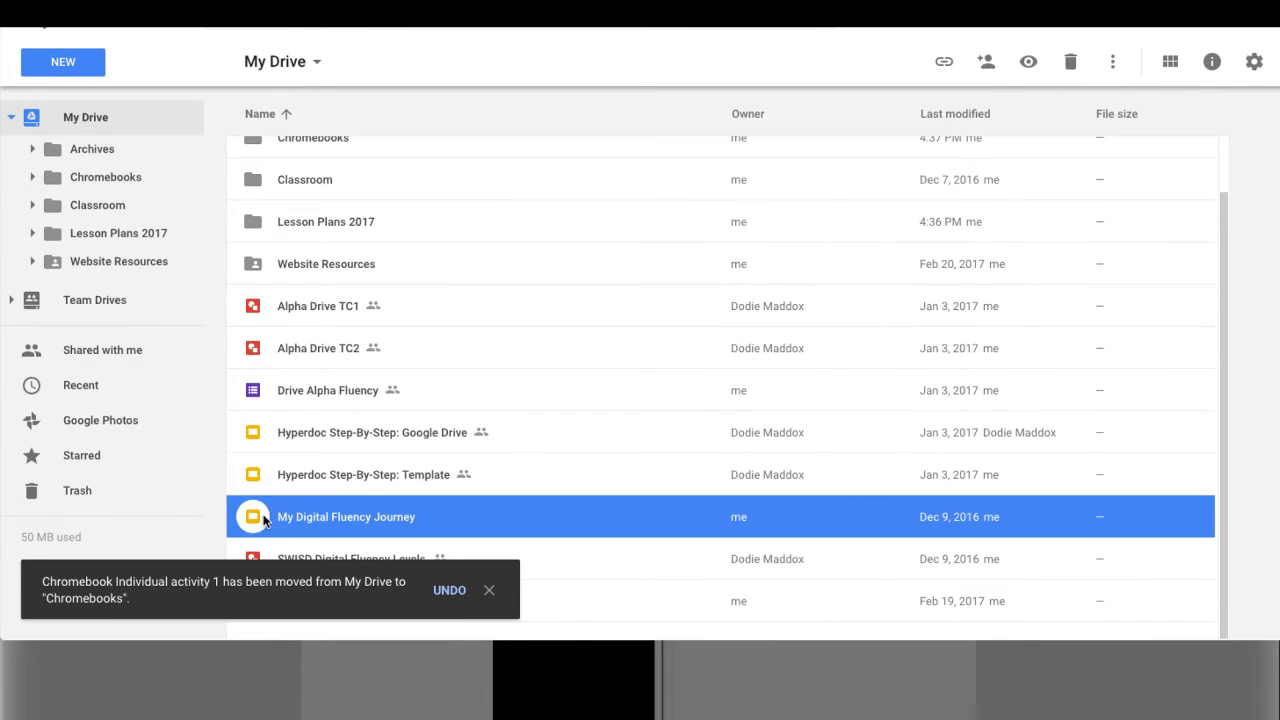
drag(263, 517, 144, 176)
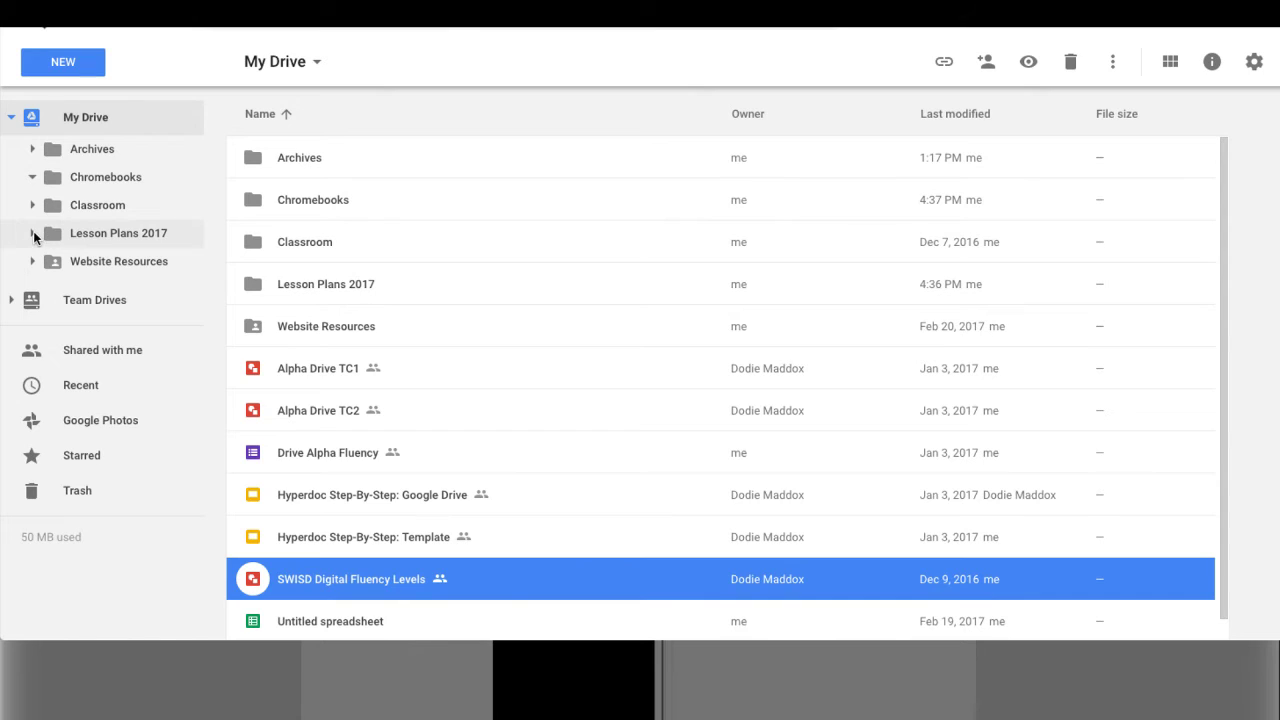
Create a subfolder named "HyperDocs" inside the Lesson Plans 2017 folder.
click(88, 236)
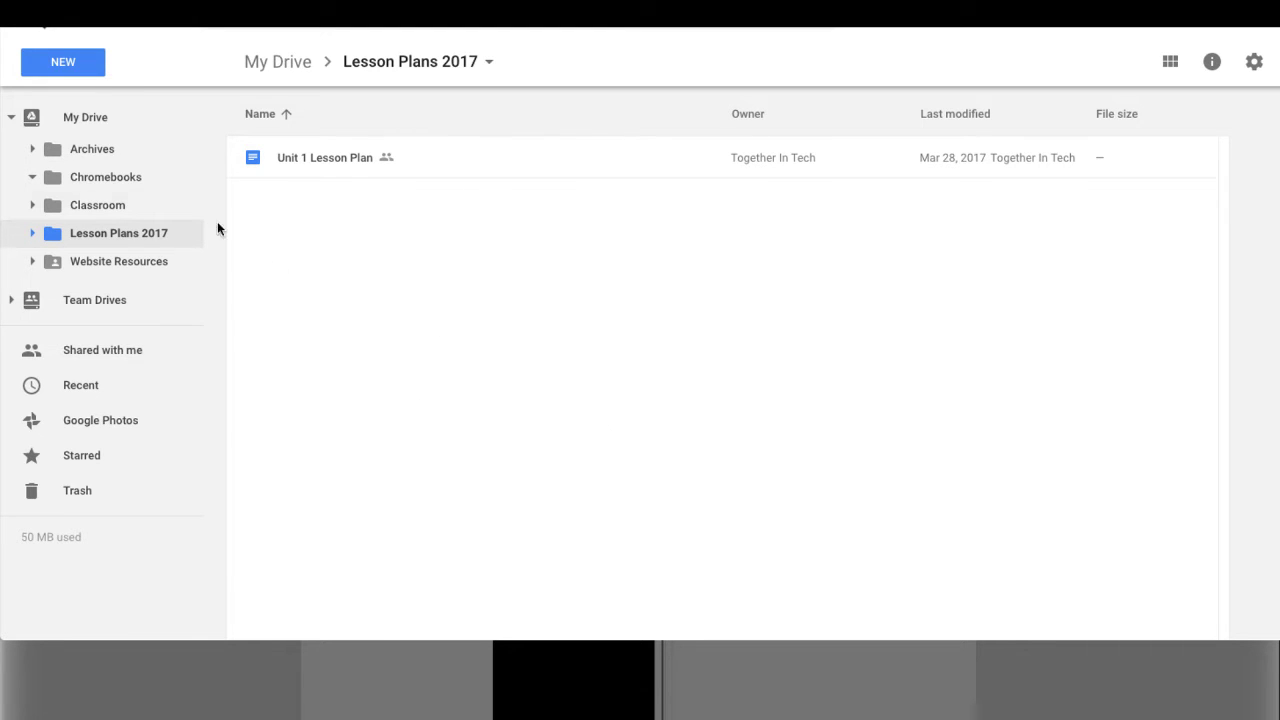
click(65, 120)
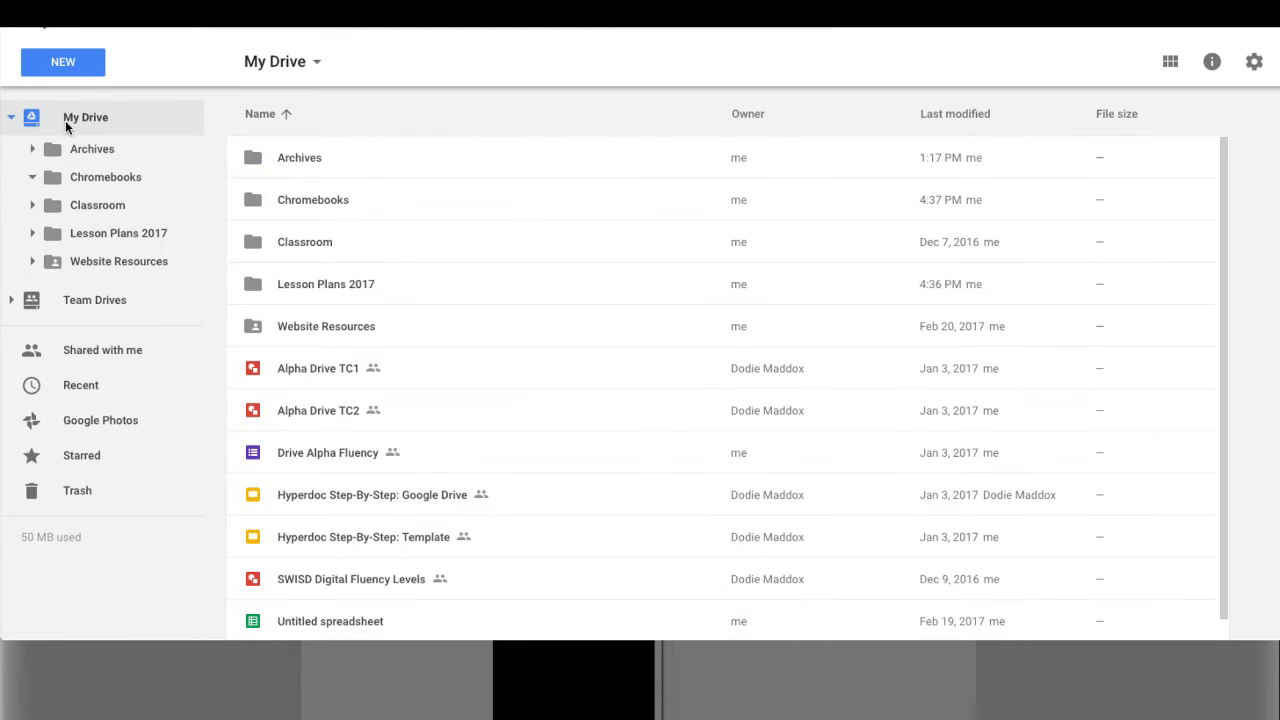
double_click(307, 289)
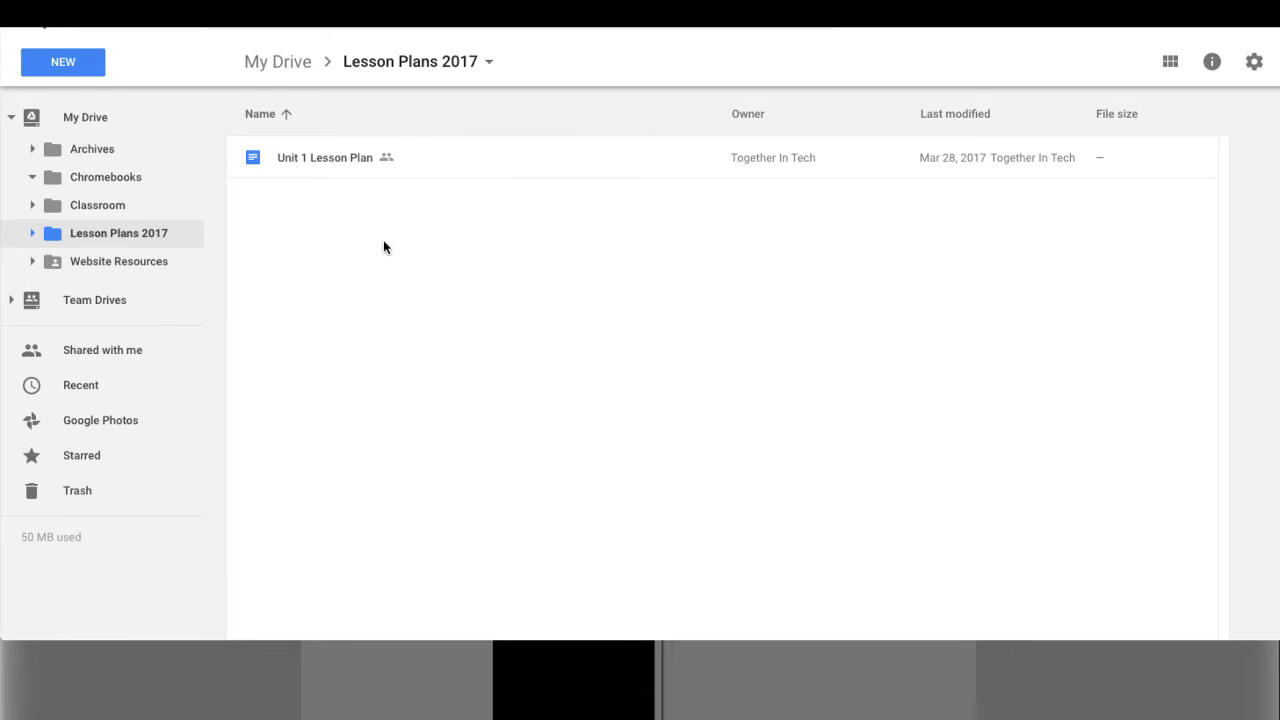
click(84, 62)
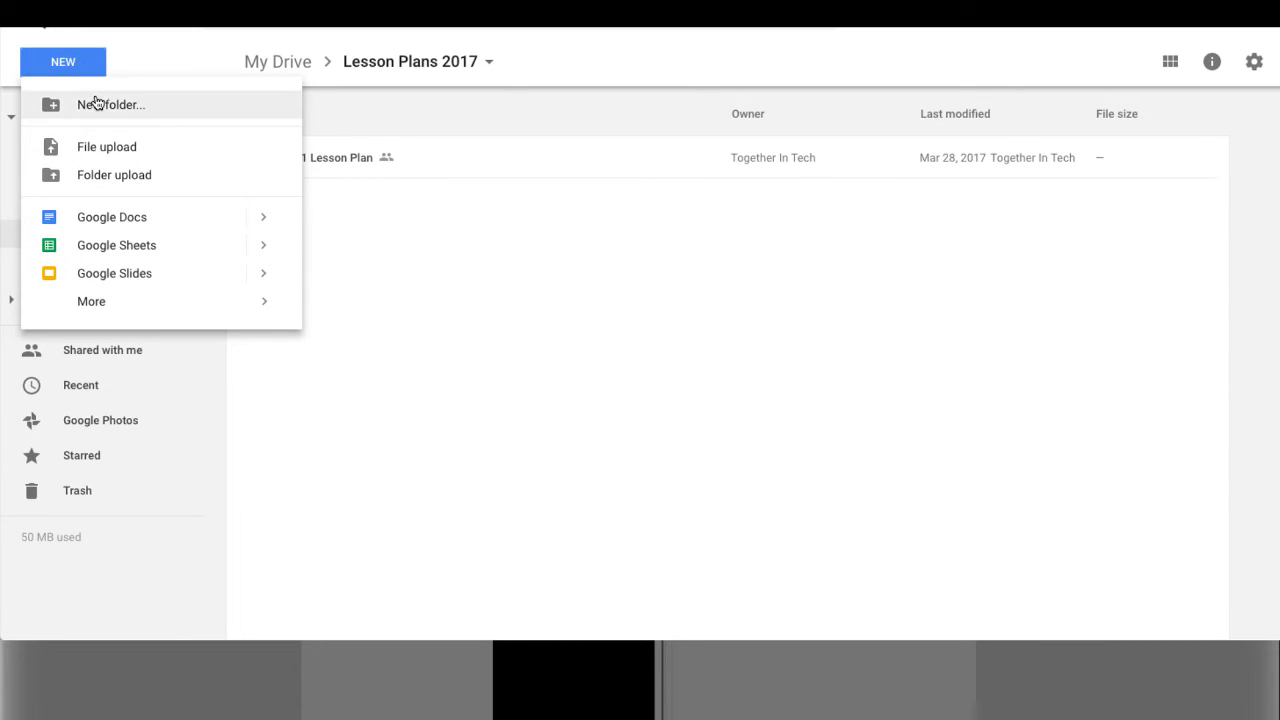
click(94, 100)
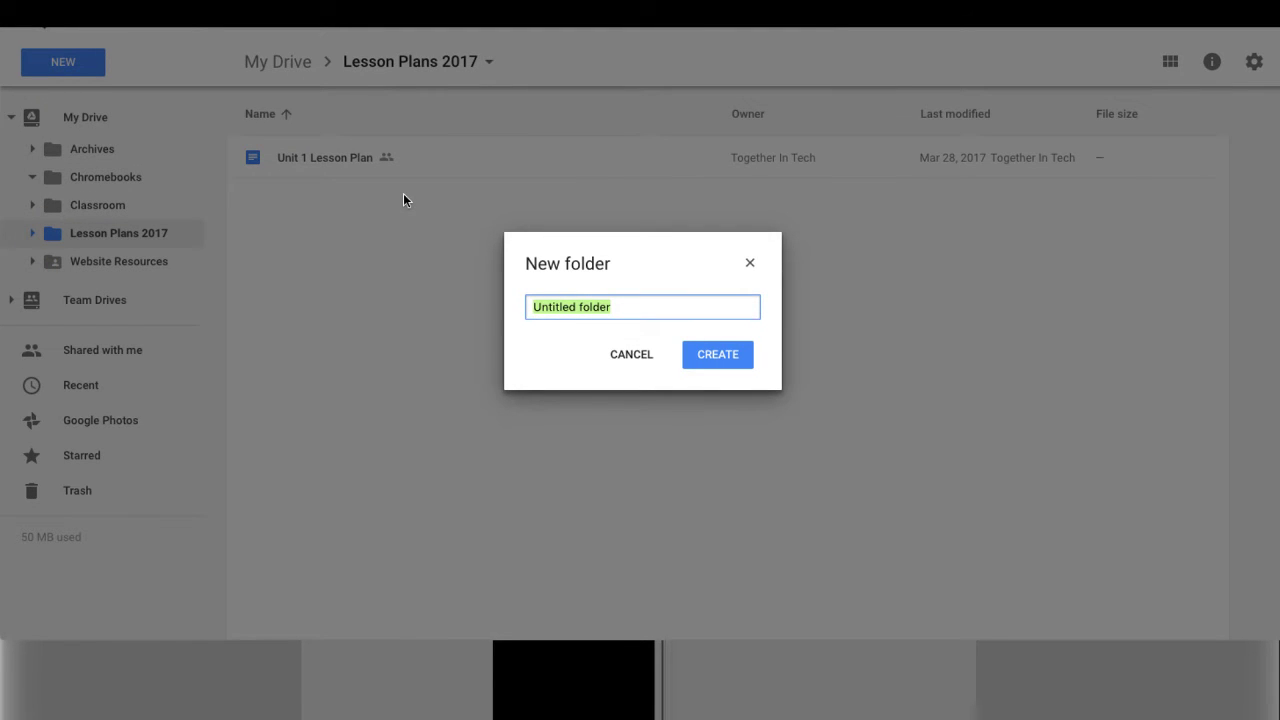
text(HyperD)
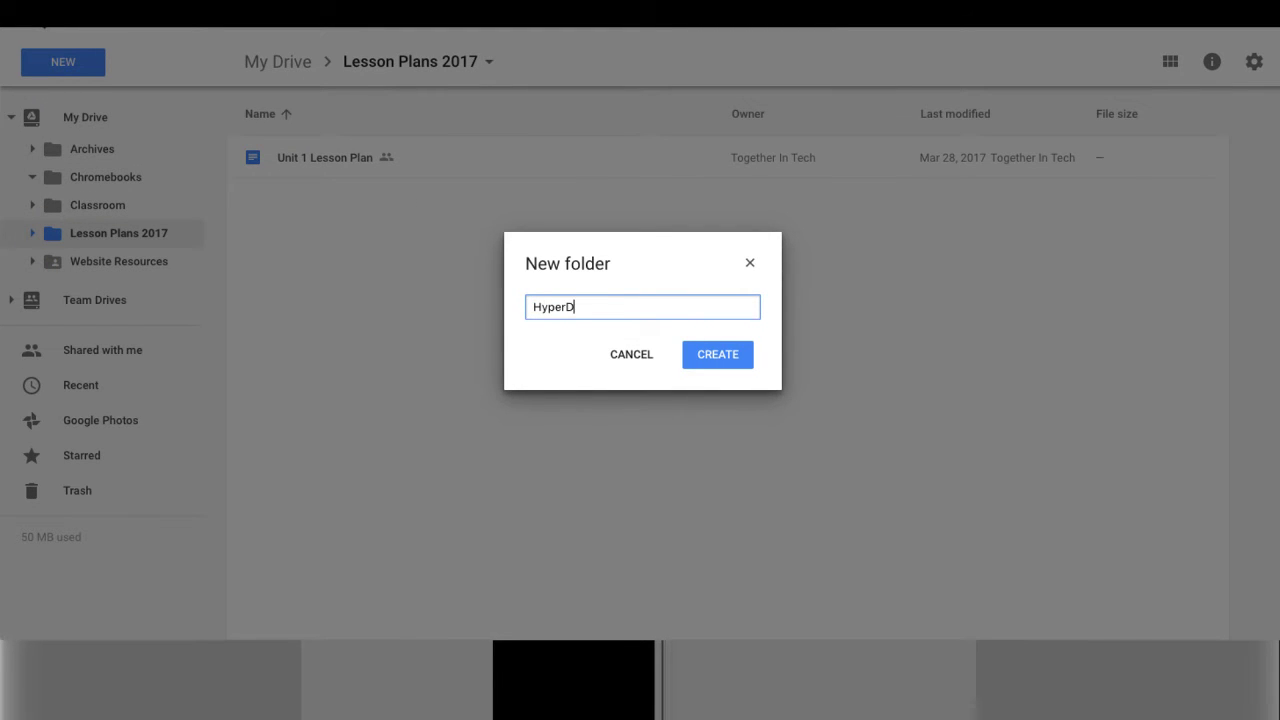
text(ocs)
key(Return)
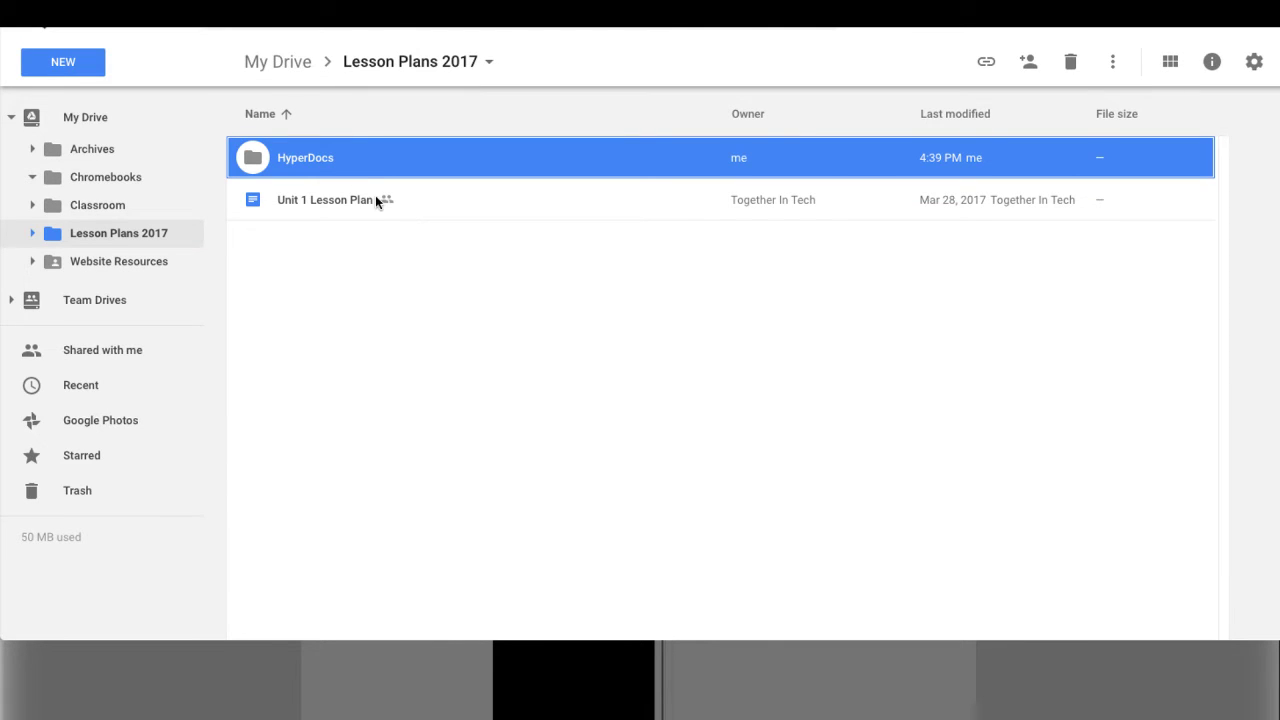
Move Hyperdoc Step-By-Step: Google Drive and Hyperdoc Step-By-Step: Template from My Drive into the HyperDocs subfolder, and check its contents.
click(122, 124)
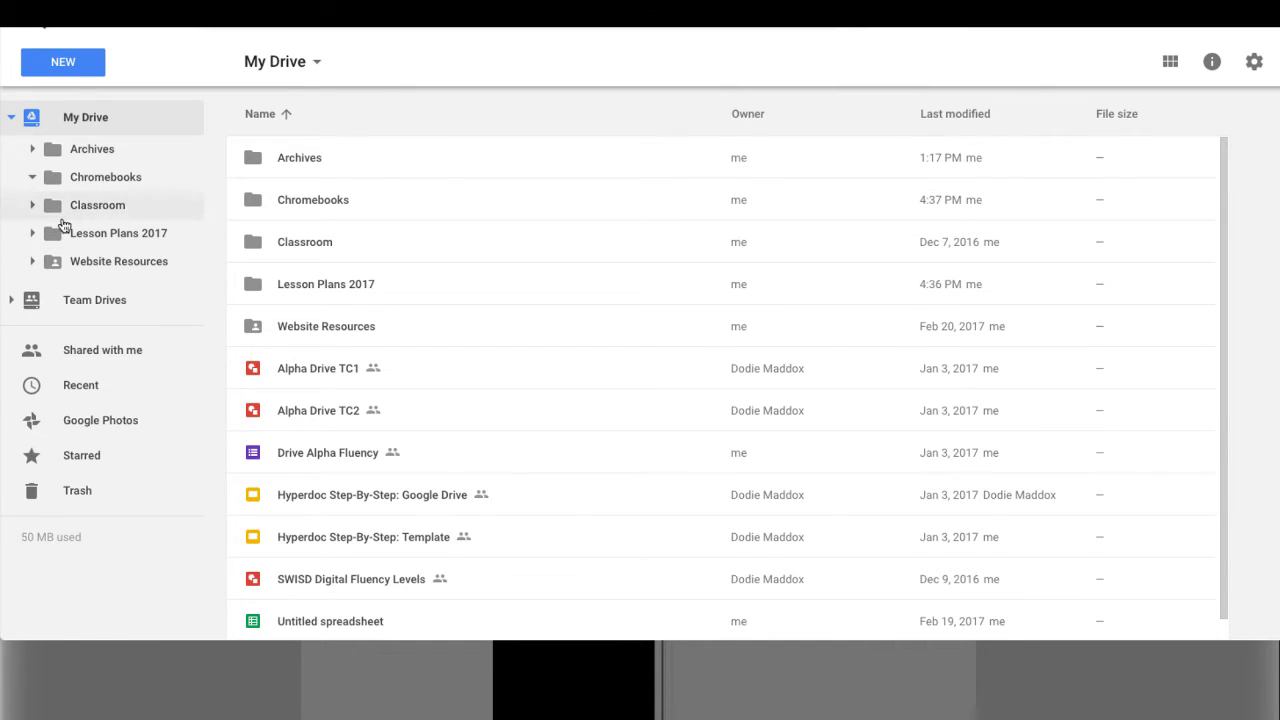
click(32, 237)
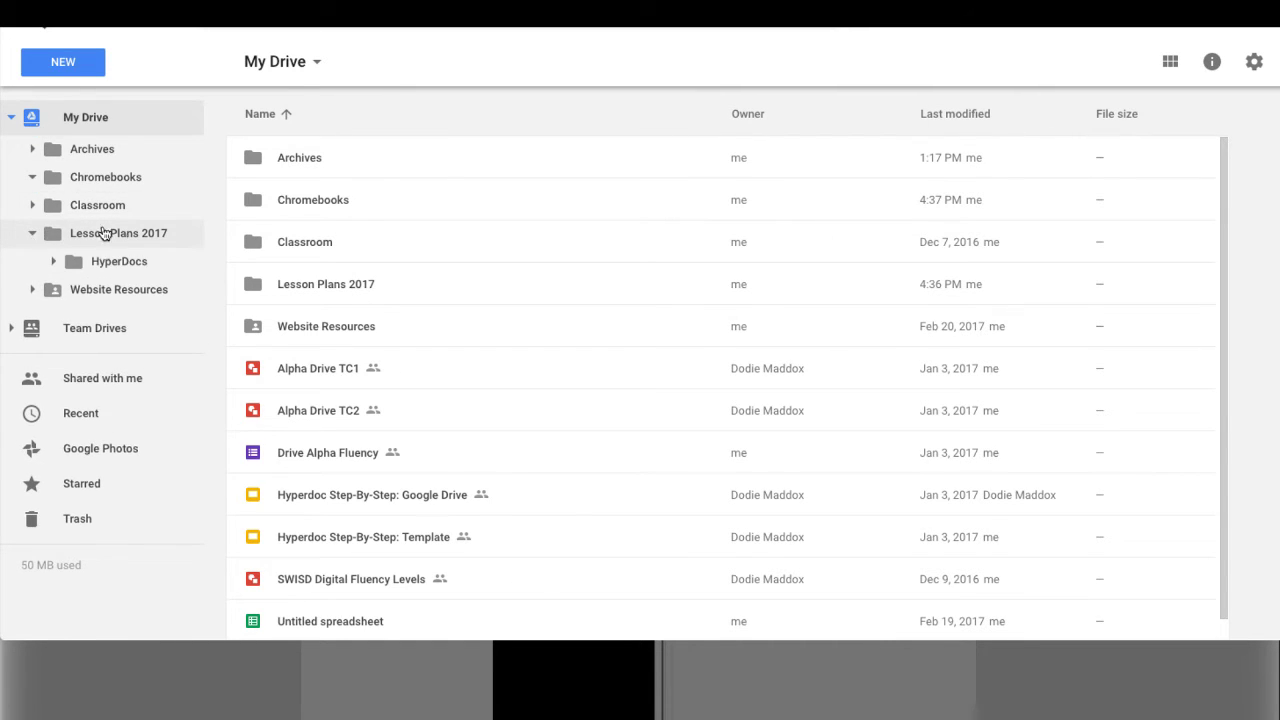
scroll(372, 262, down, 1)
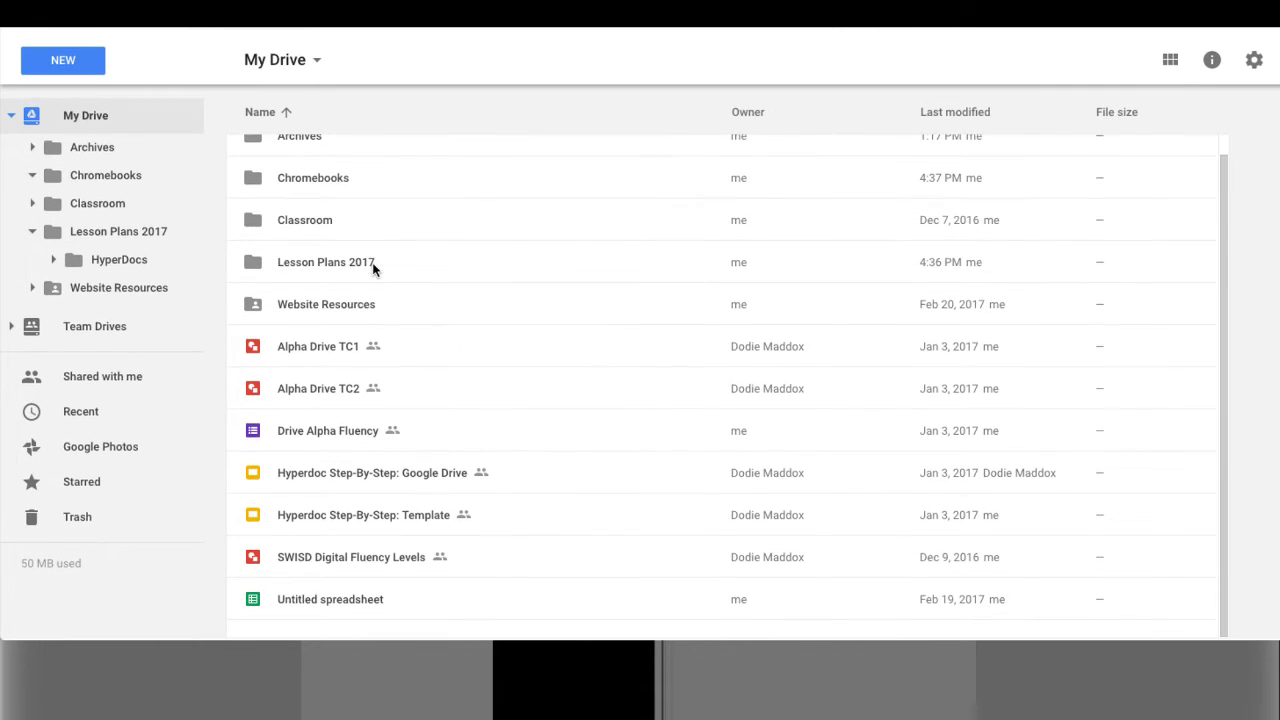
click(320, 469)
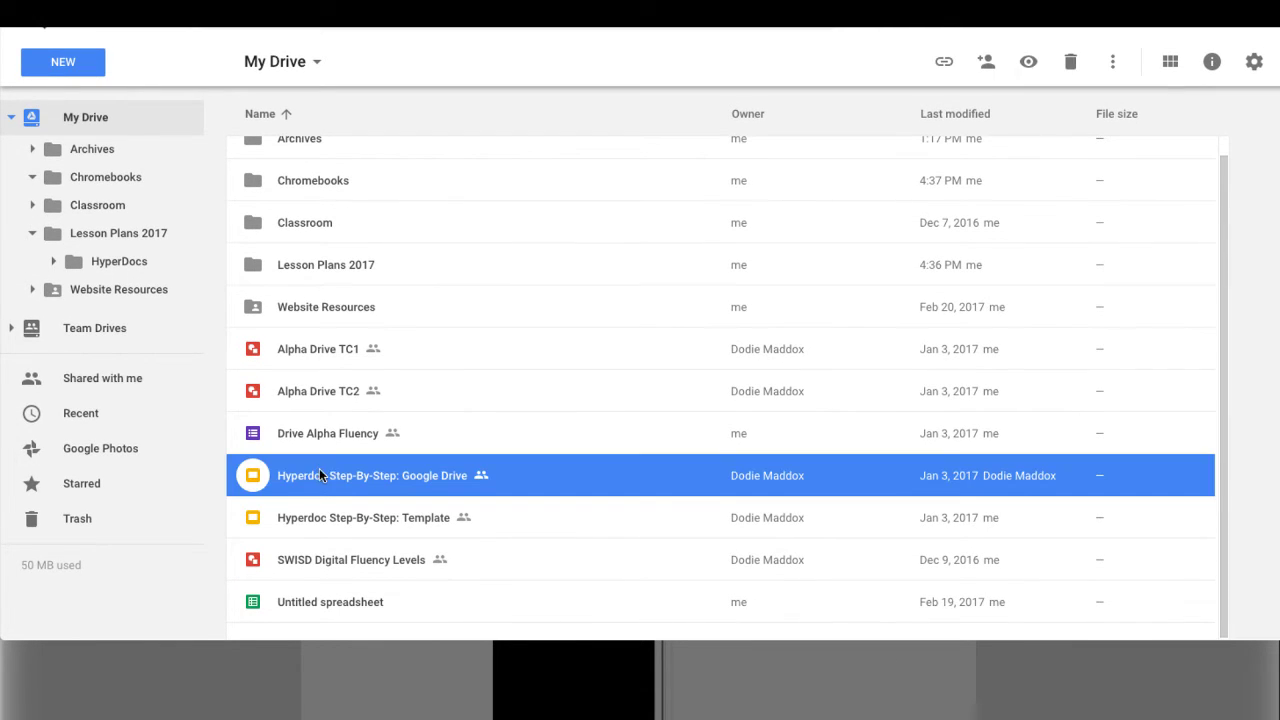
drag(258, 481, 148, 267)
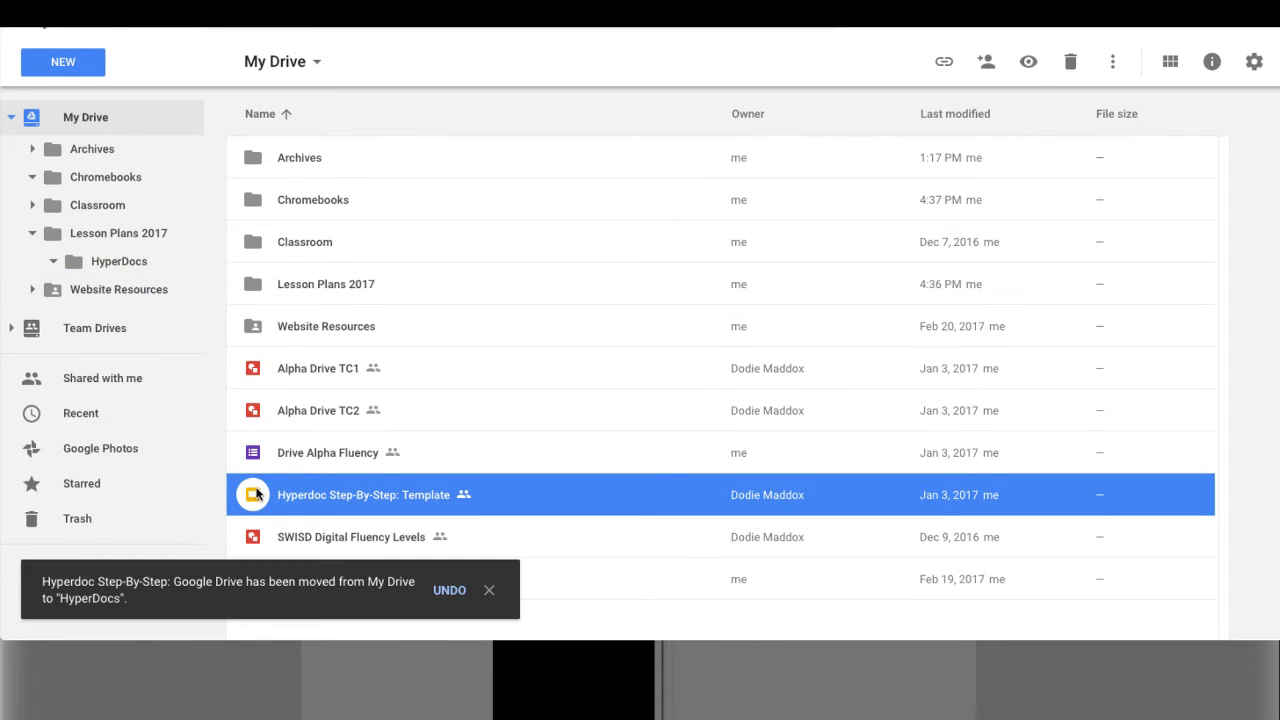
drag(256, 494, 180, 269)
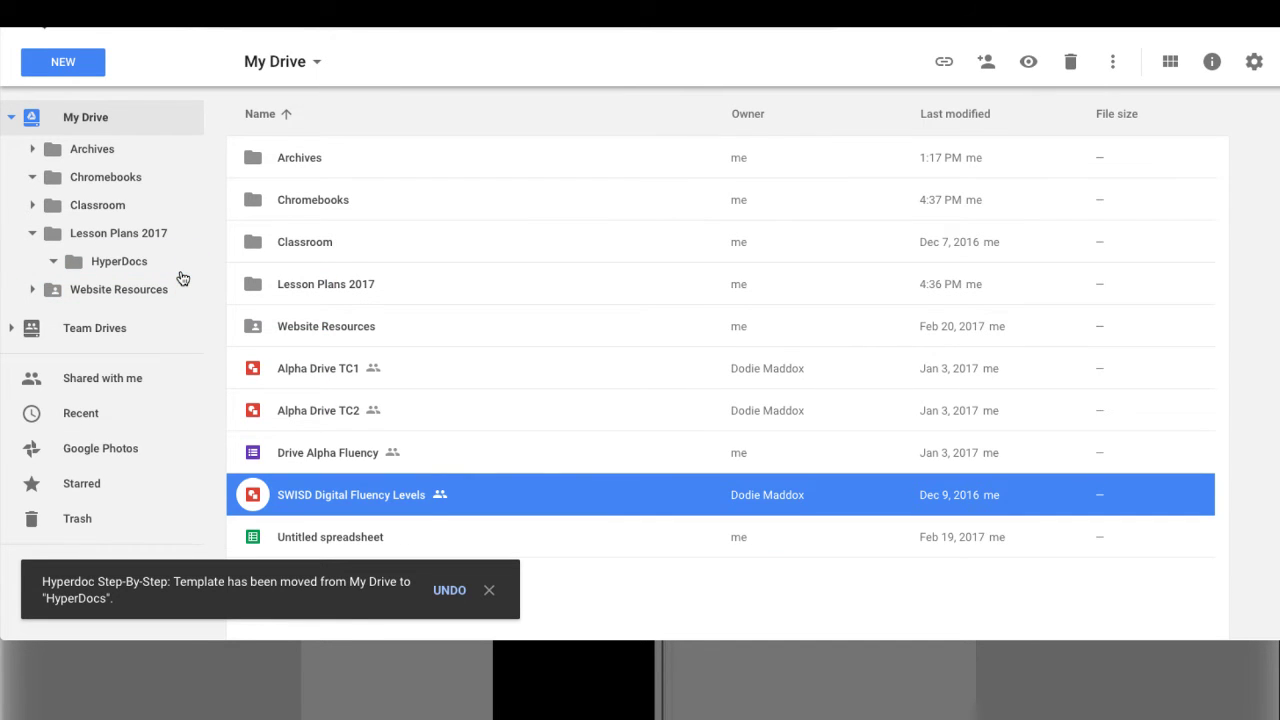
click(120, 261)
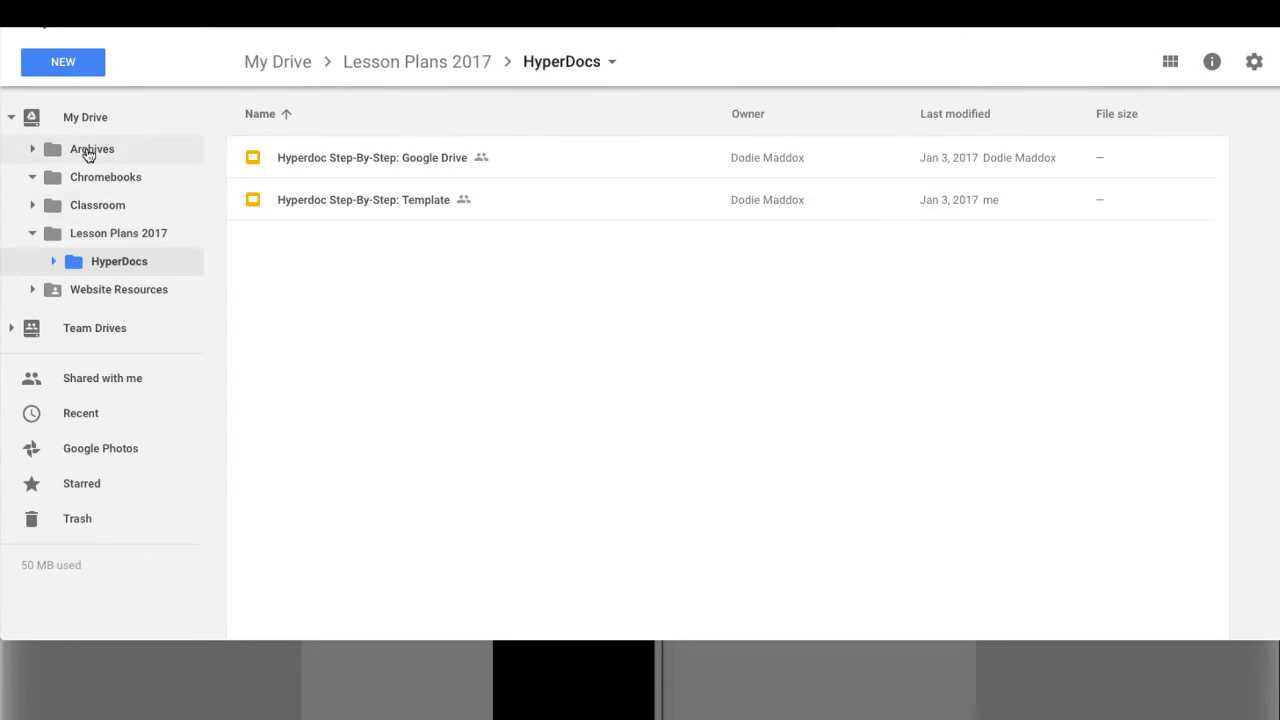
Move Alpha Drive TC1, Alpha Drive TC2 and SWISD Digital Fluency Levels together from My Drive into the Archives folder.
click(84, 119)
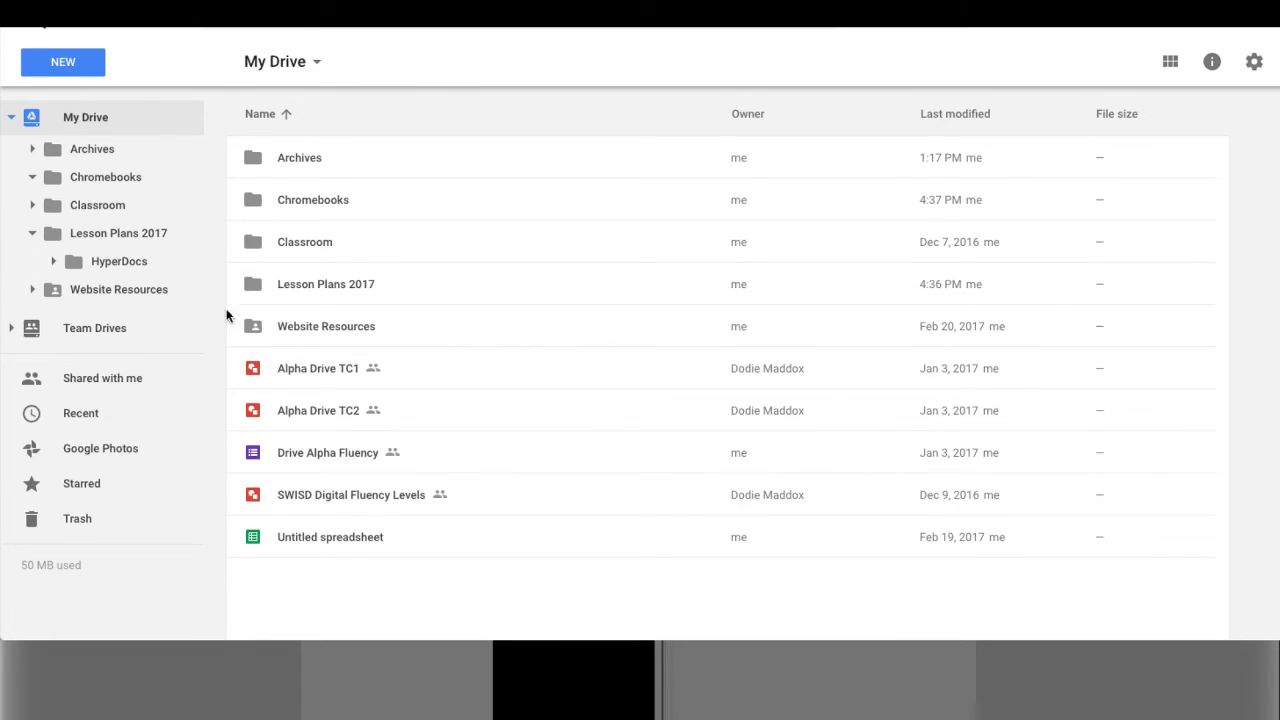
click(294, 370)
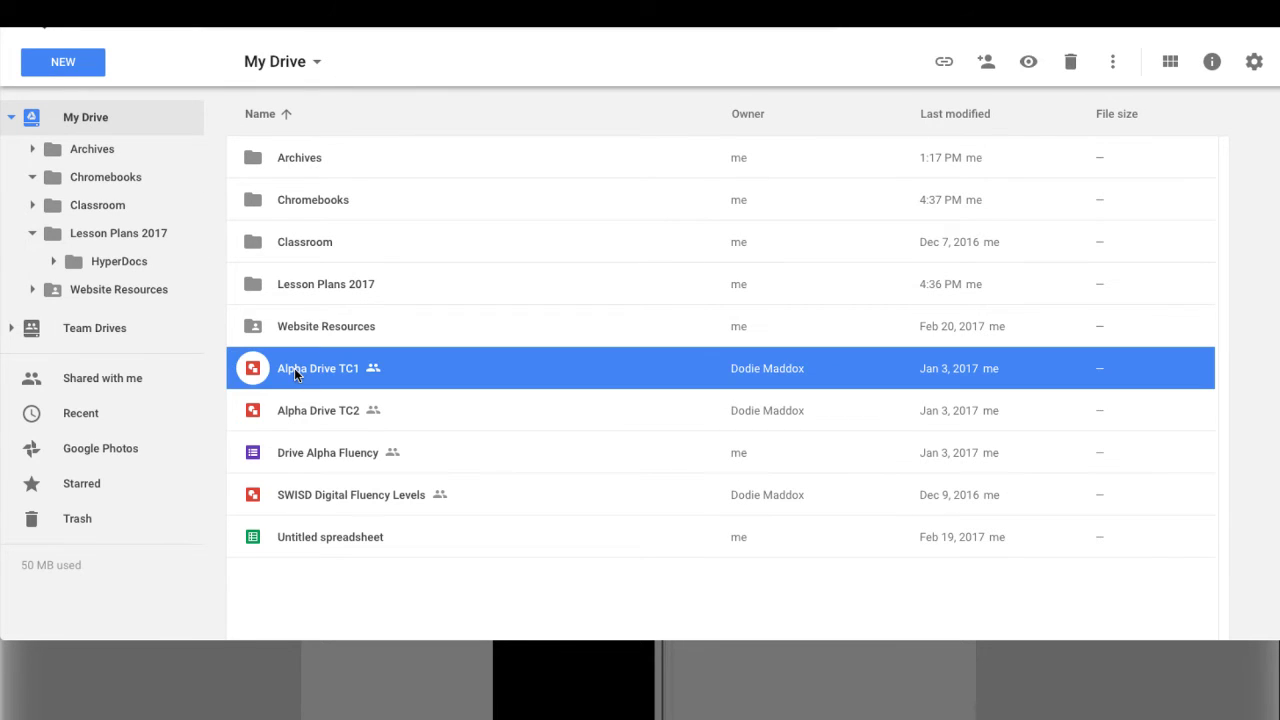
shift+click(313, 412)
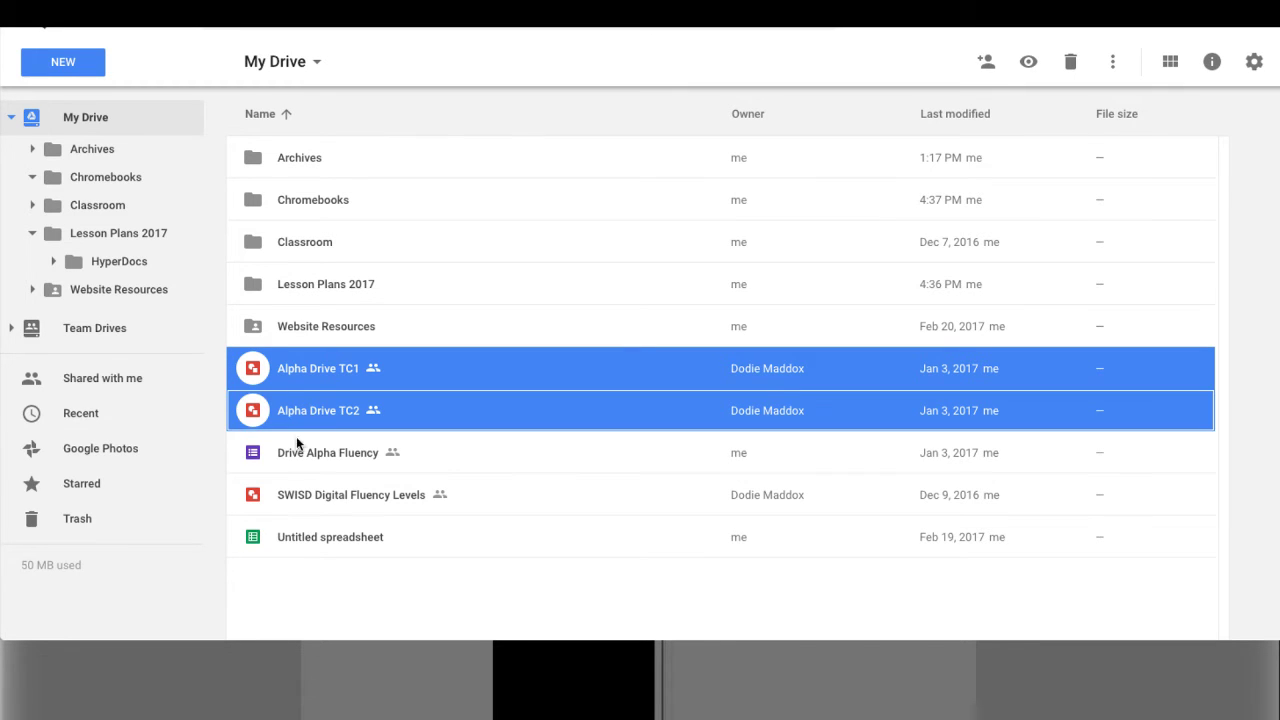
right_click(302, 492)
click(282, 367)
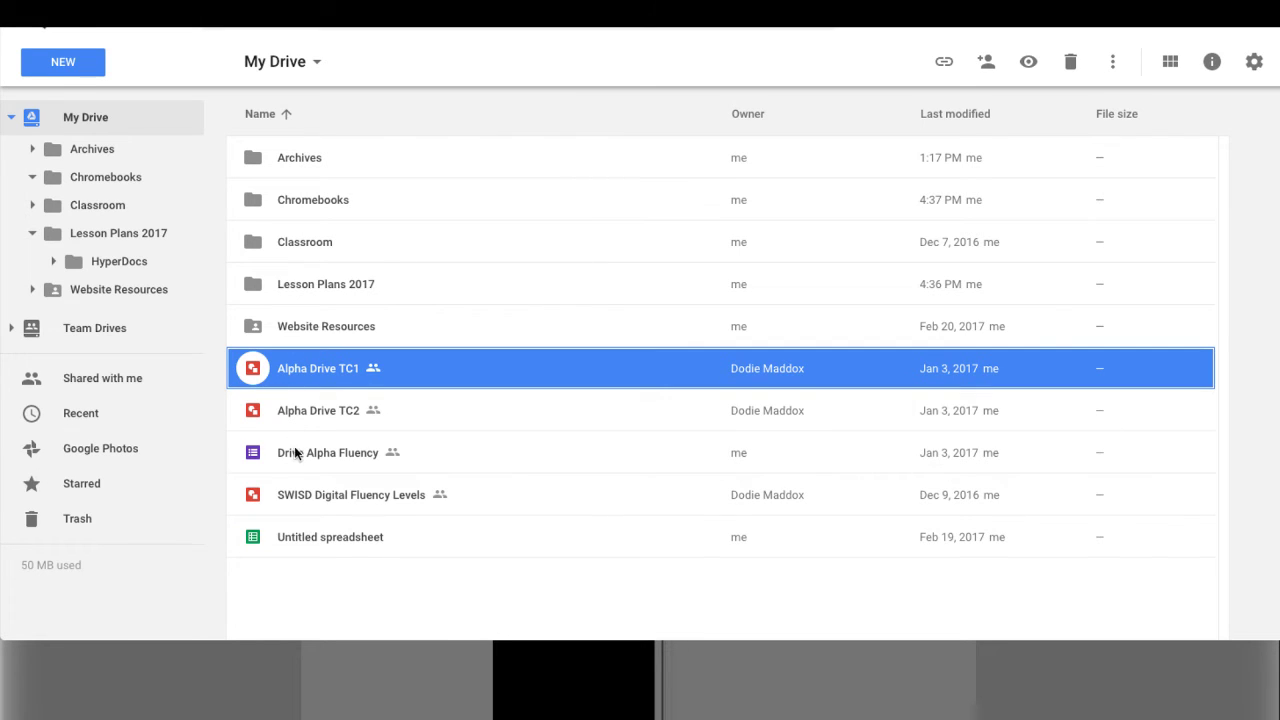
shift+click(292, 413)
ctrl+click(299, 494)
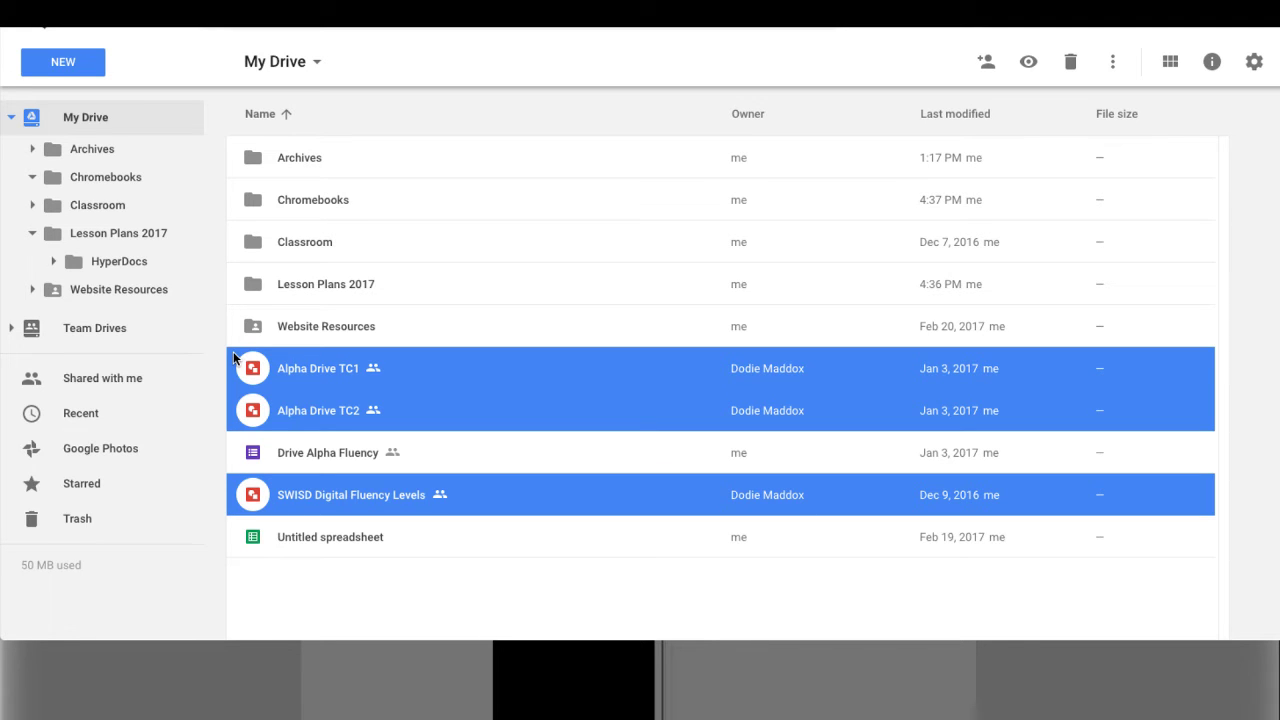
drag(233, 352, 142, 156)
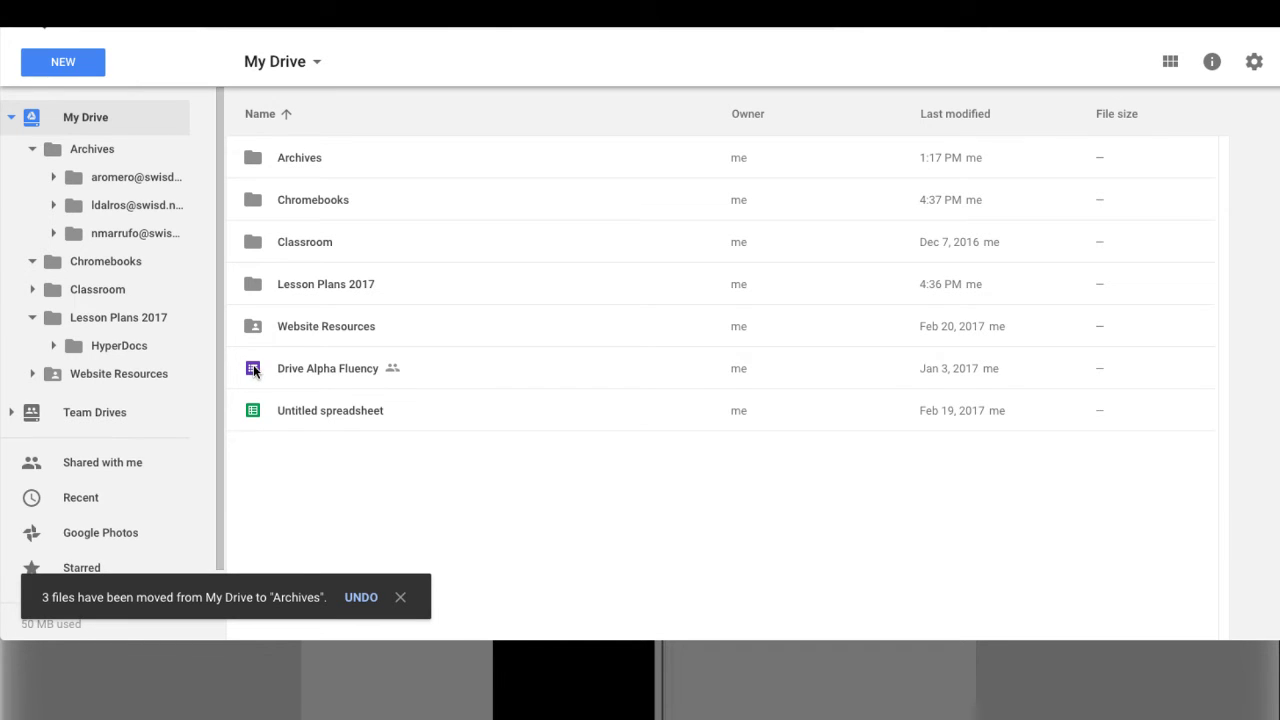
click(32, 149)
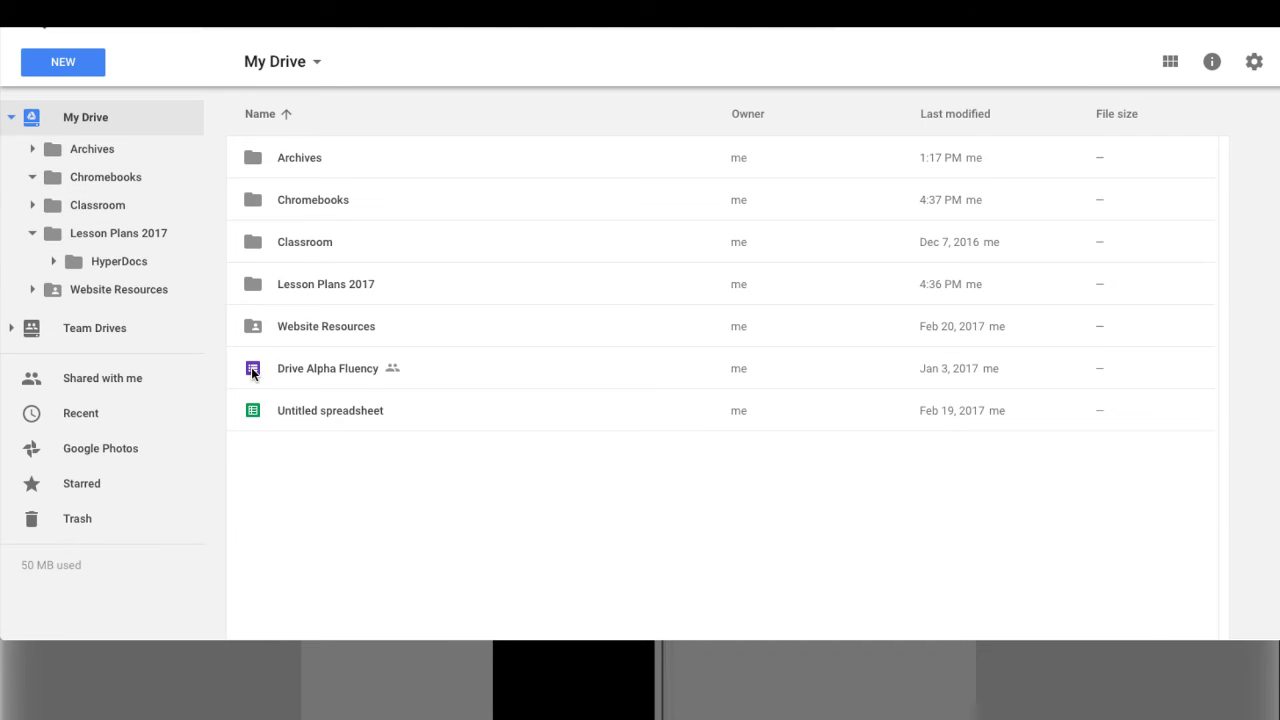
Move Drive Alpha Fluency and Untitled spreadsheet into the shared Website Resources folder, accepting that they get shared.
drag(252, 368, 170, 311)
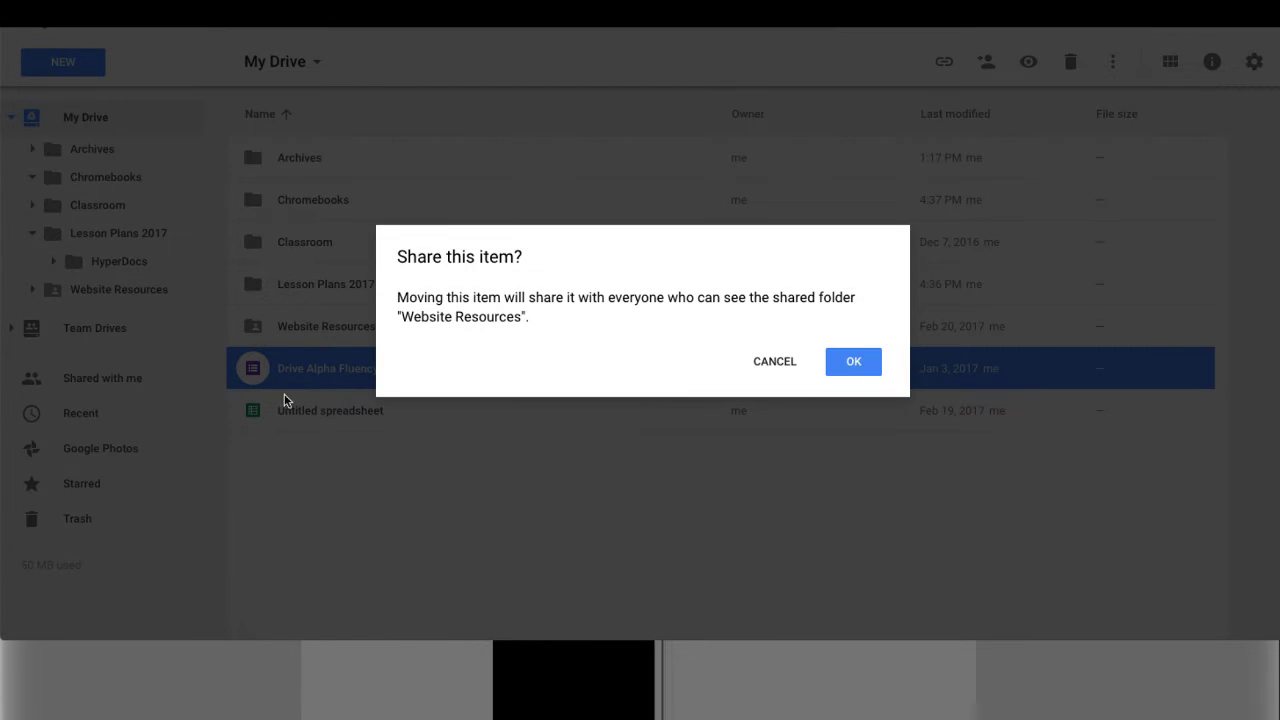
click(842, 370)
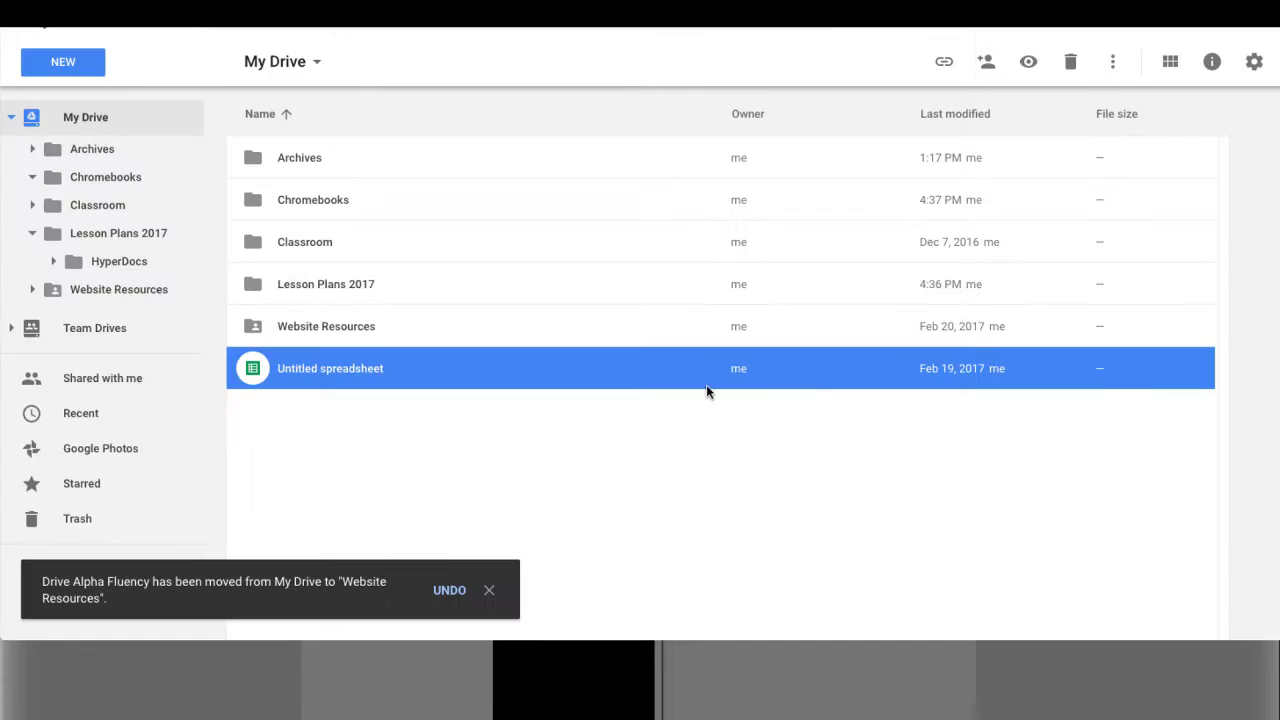
drag(272, 384, 153, 294)
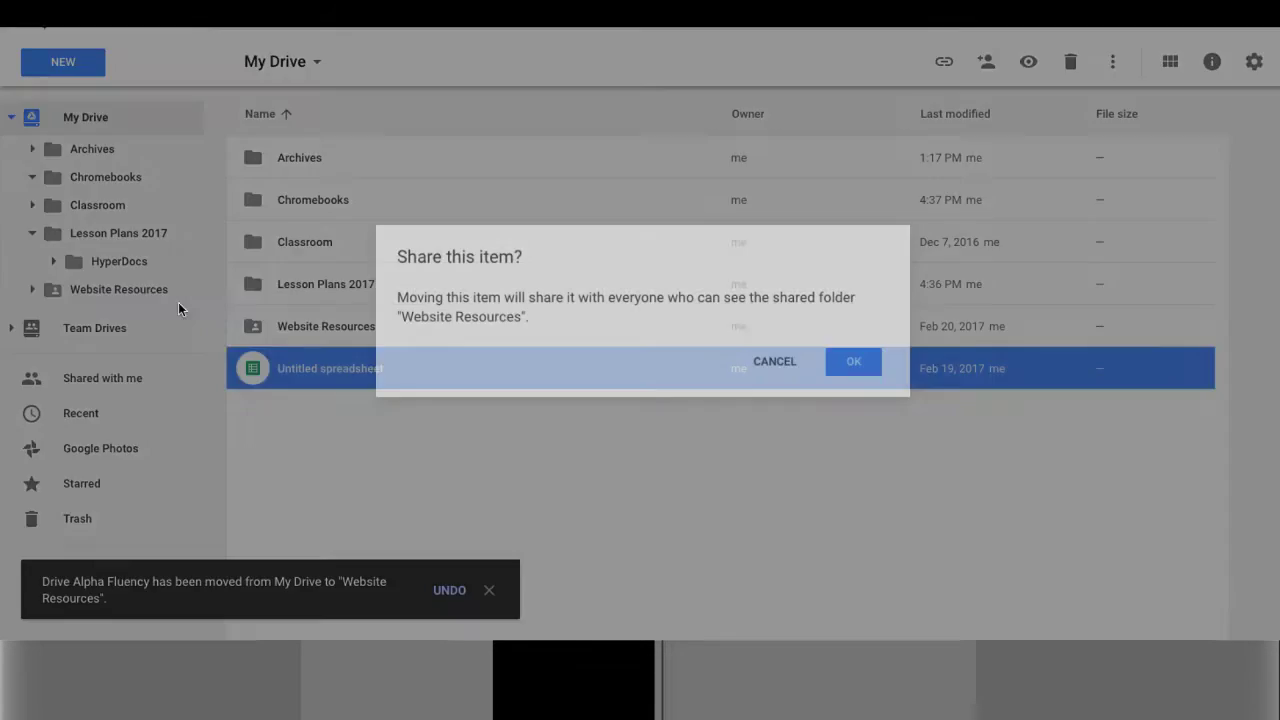
key(Return)
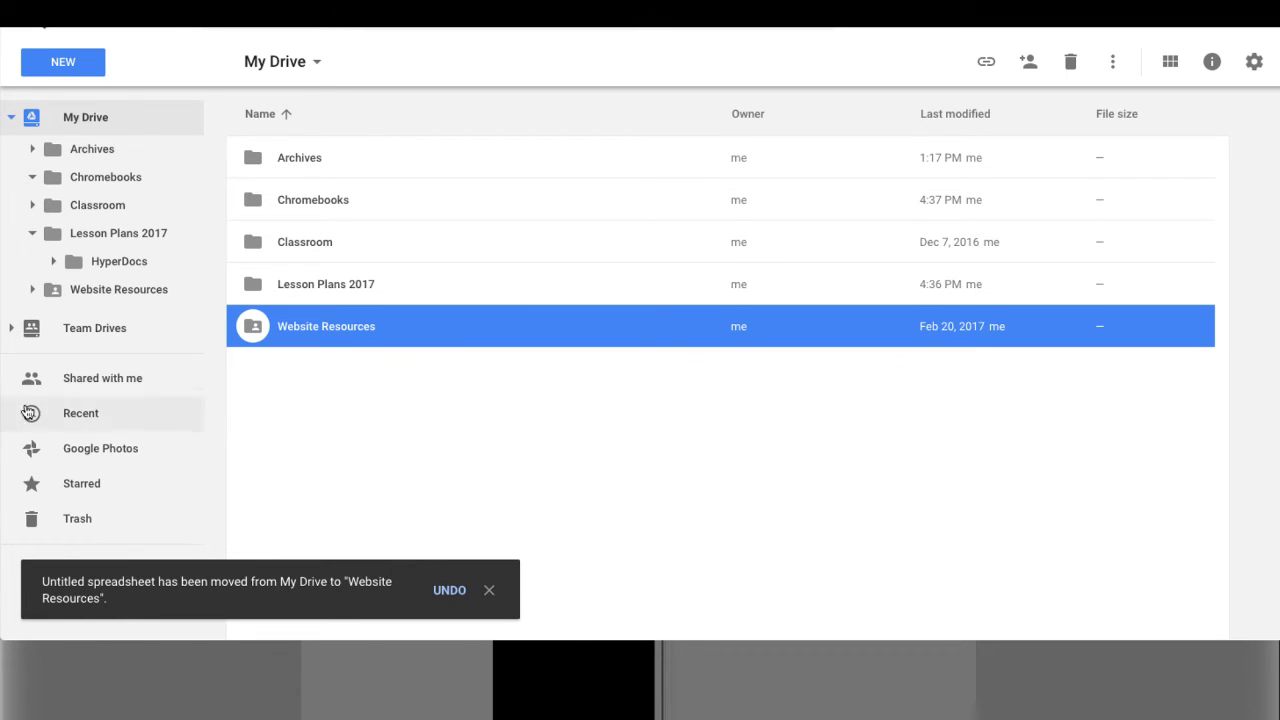
Collapse Lesson Plans 2017 in the folder tree and change the Archives folder's color to brown.
click(33, 234)
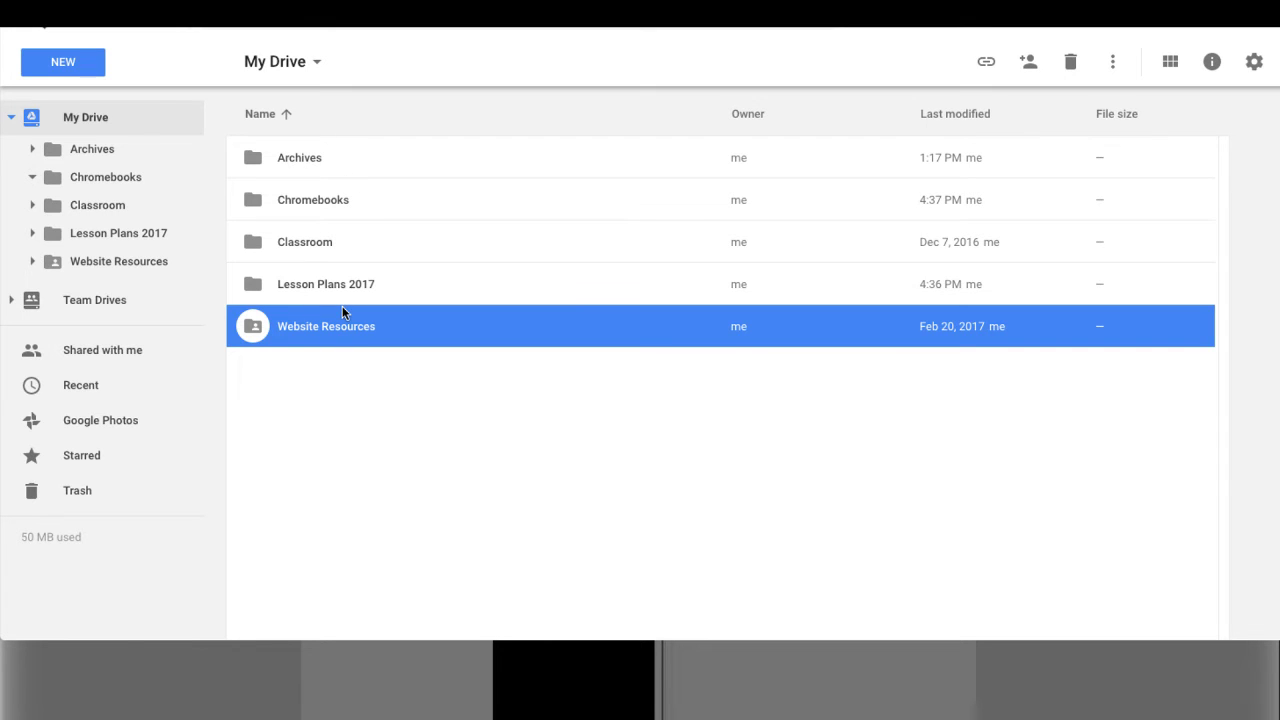
right_click(289, 158)
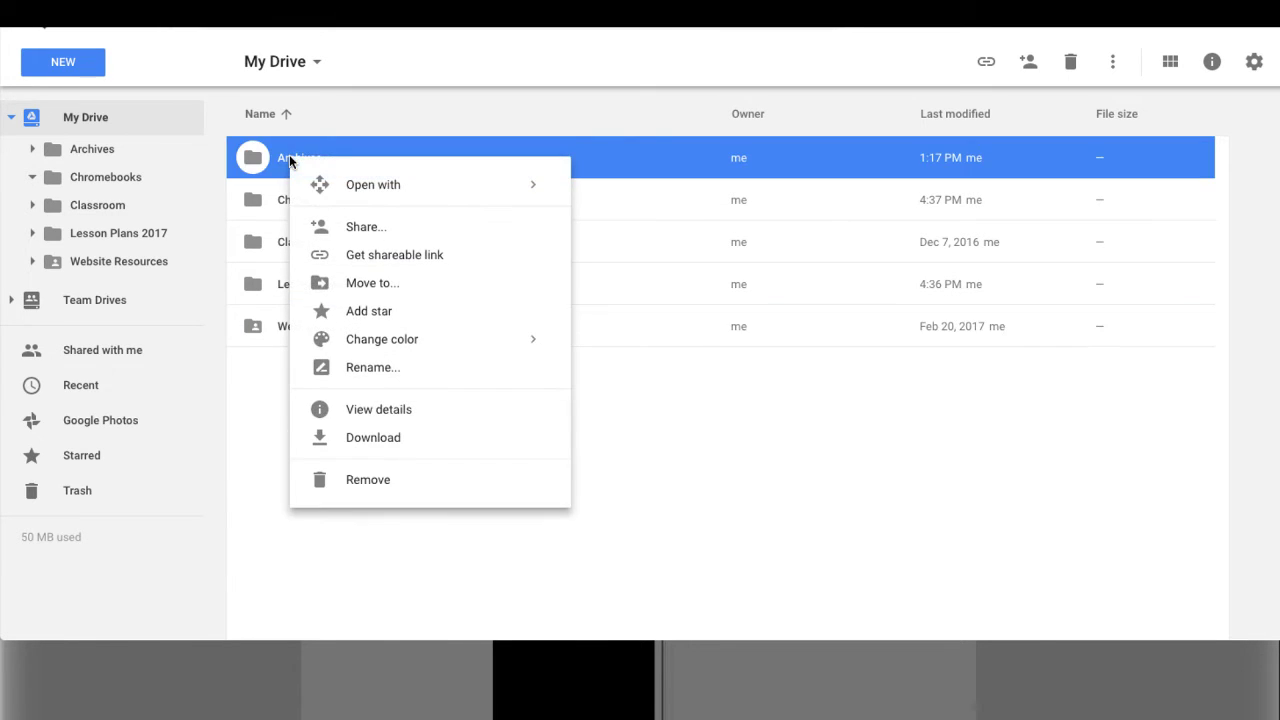
mouse_move(394, 340)
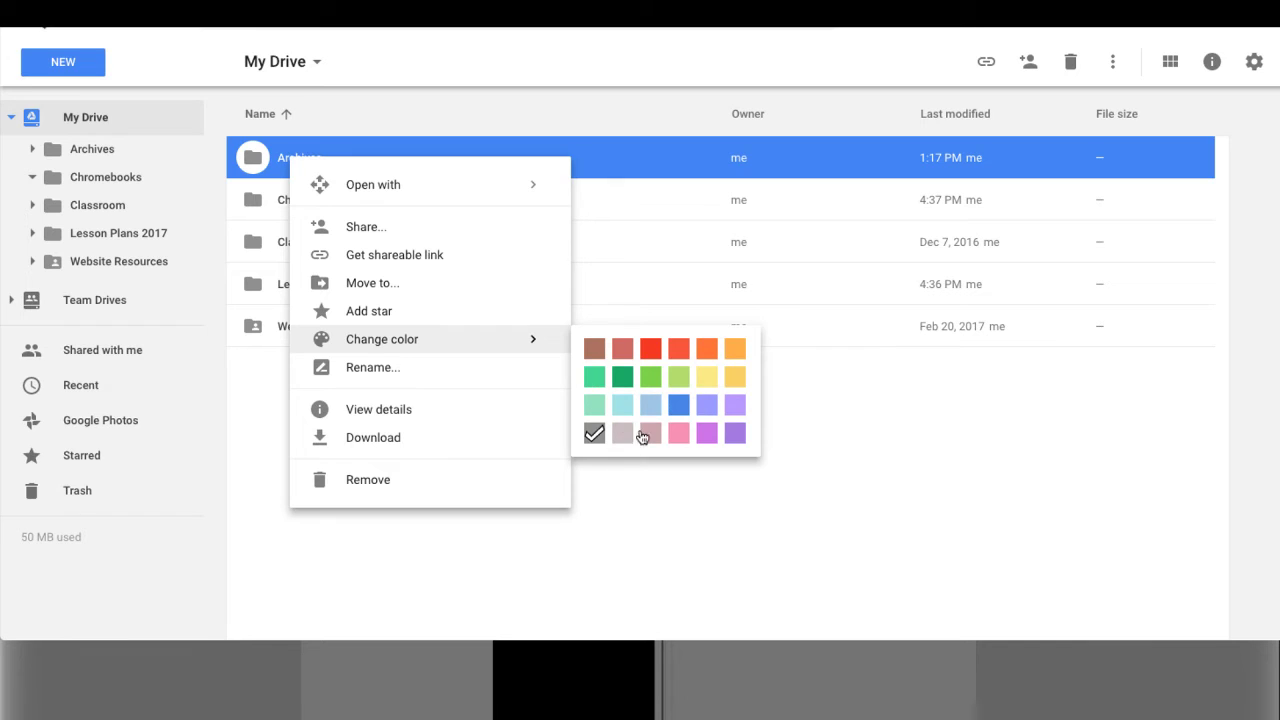
click(594, 348)
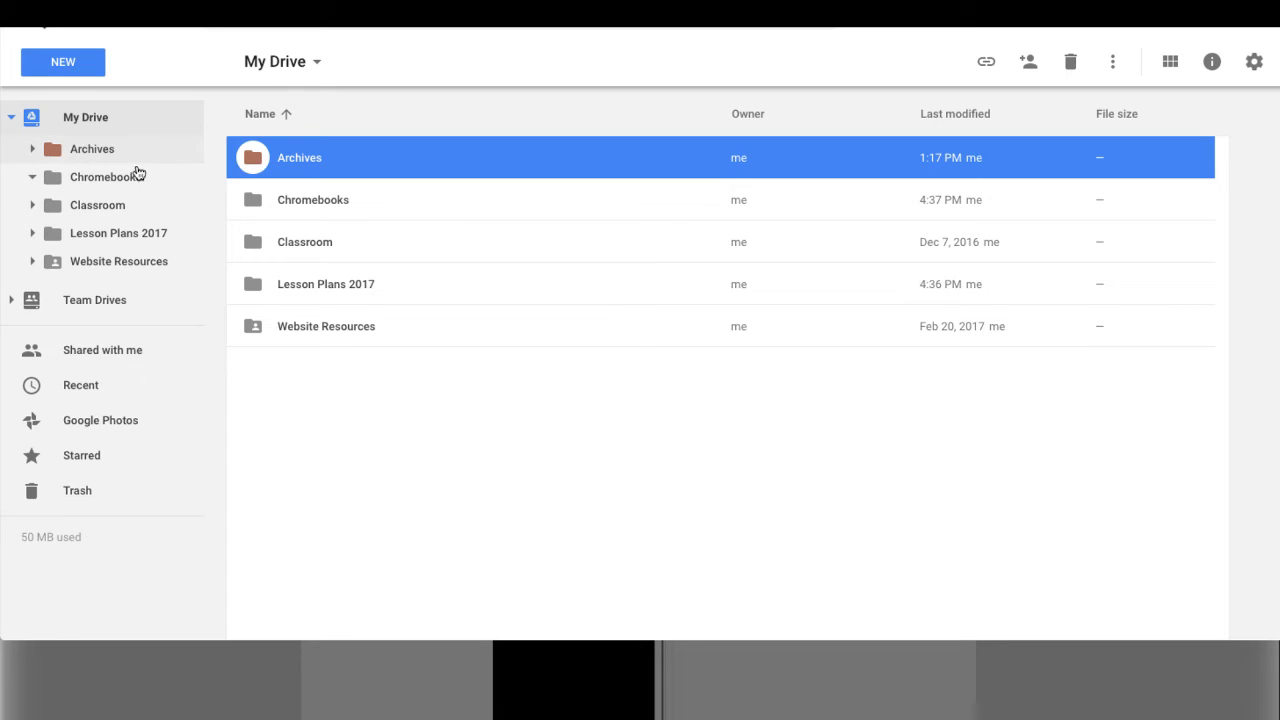
Change the color of the Chromebooks folder in My Drive to bright red.
click(321, 206)
right_click(321, 206)
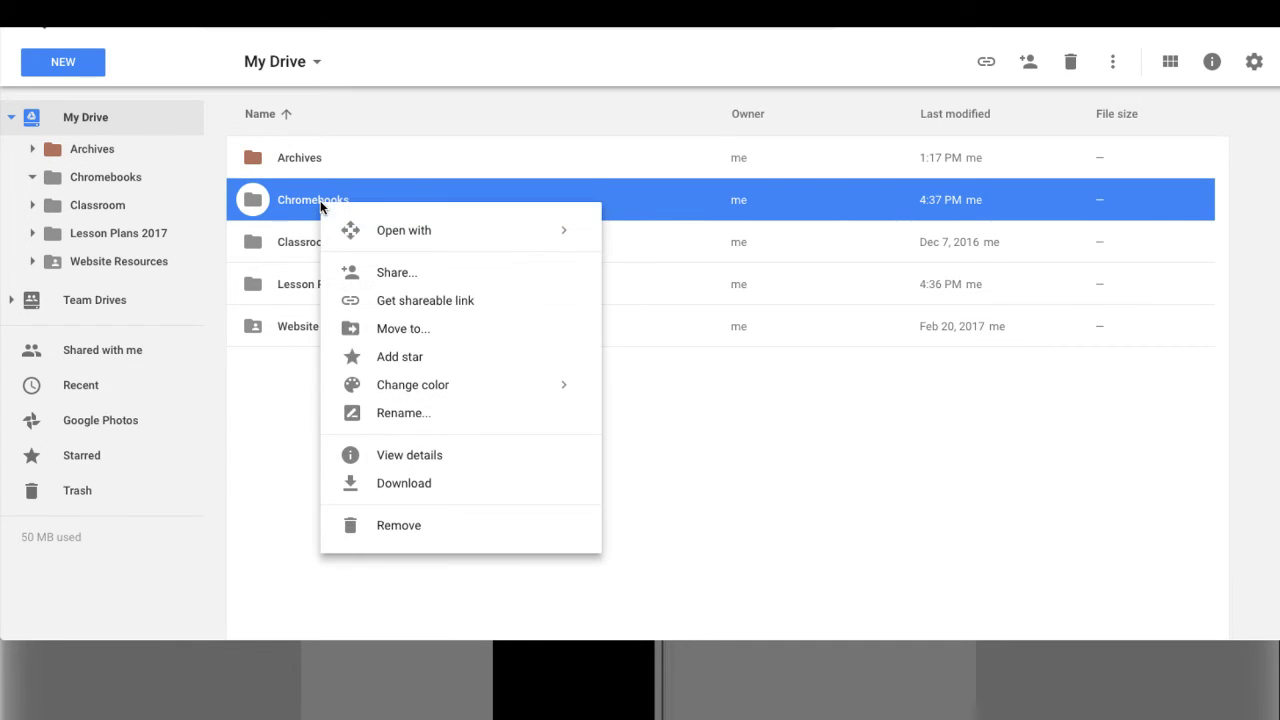
mouse_move(496, 382)
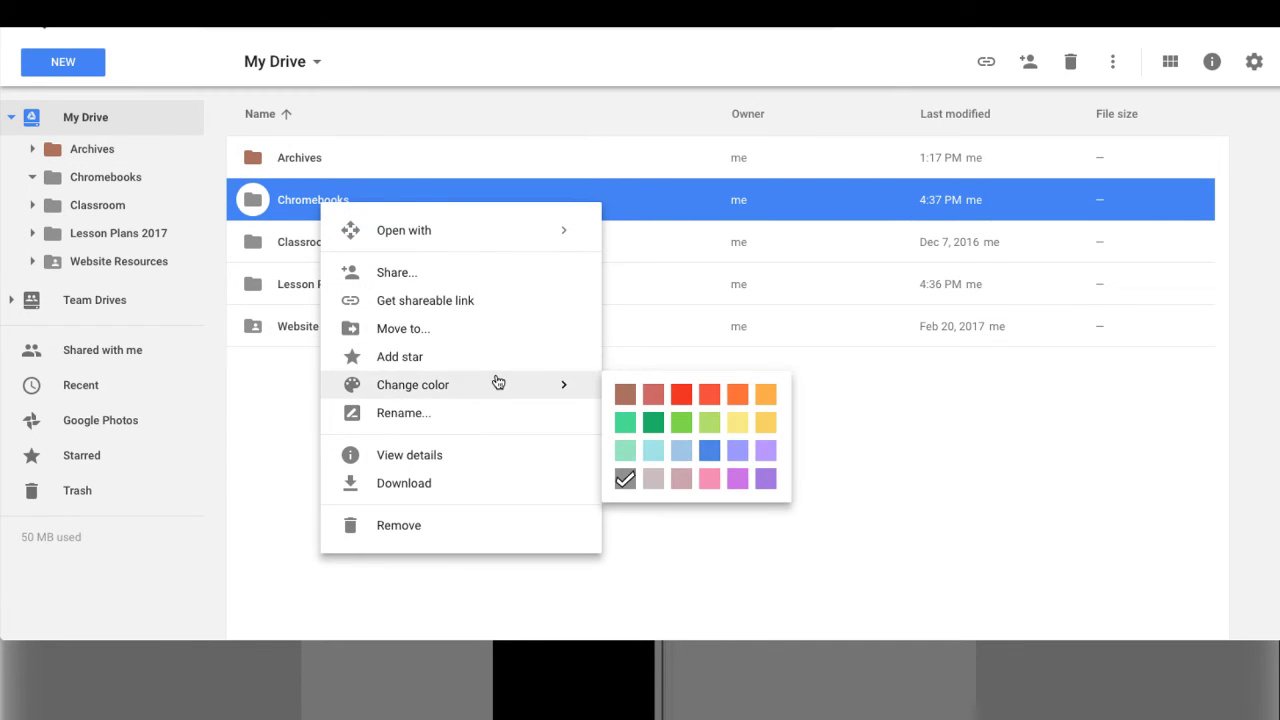
click(682, 396)
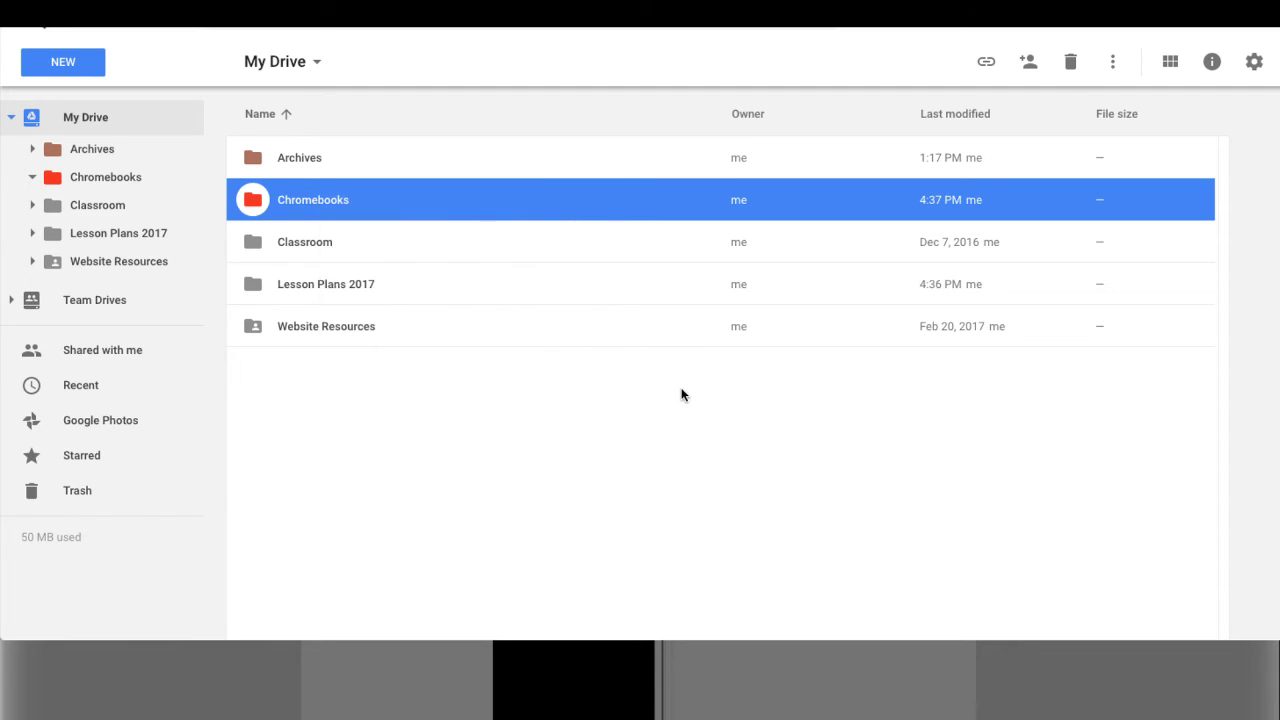
Change the color of the Classroom folder in My Drive to dark green.
click(284, 242)
right_click(284, 242)
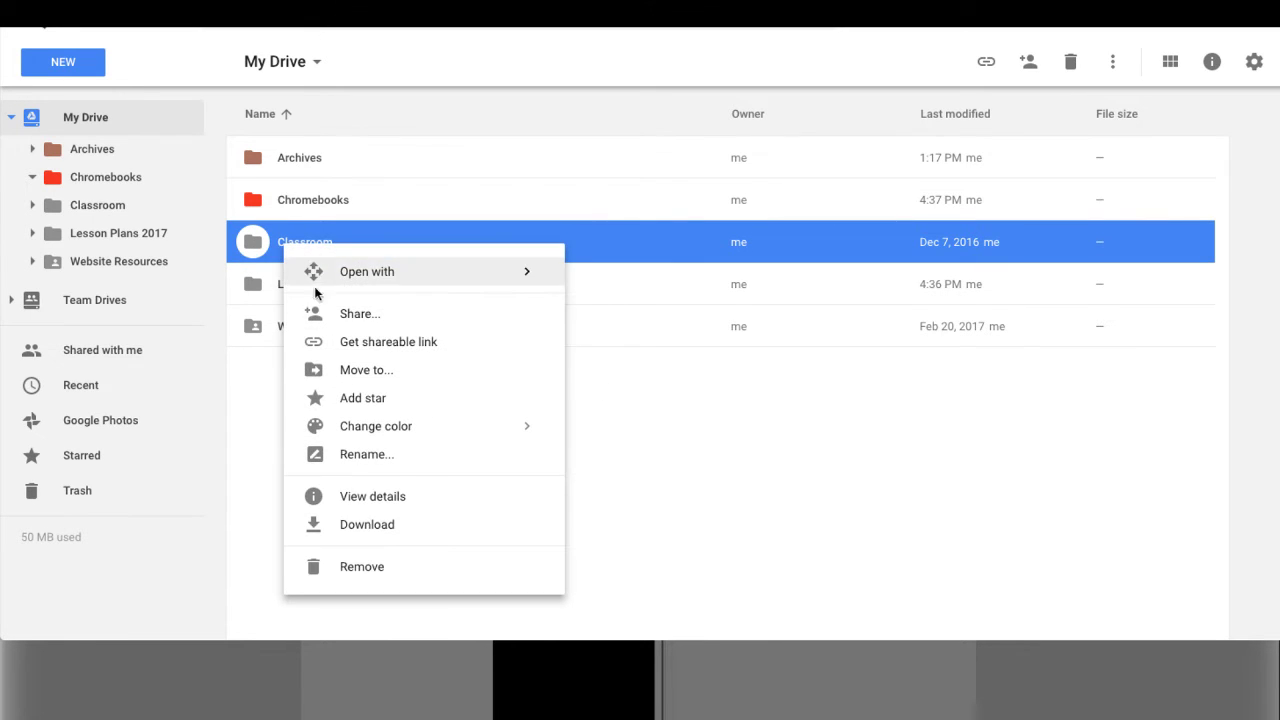
mouse_move(335, 422)
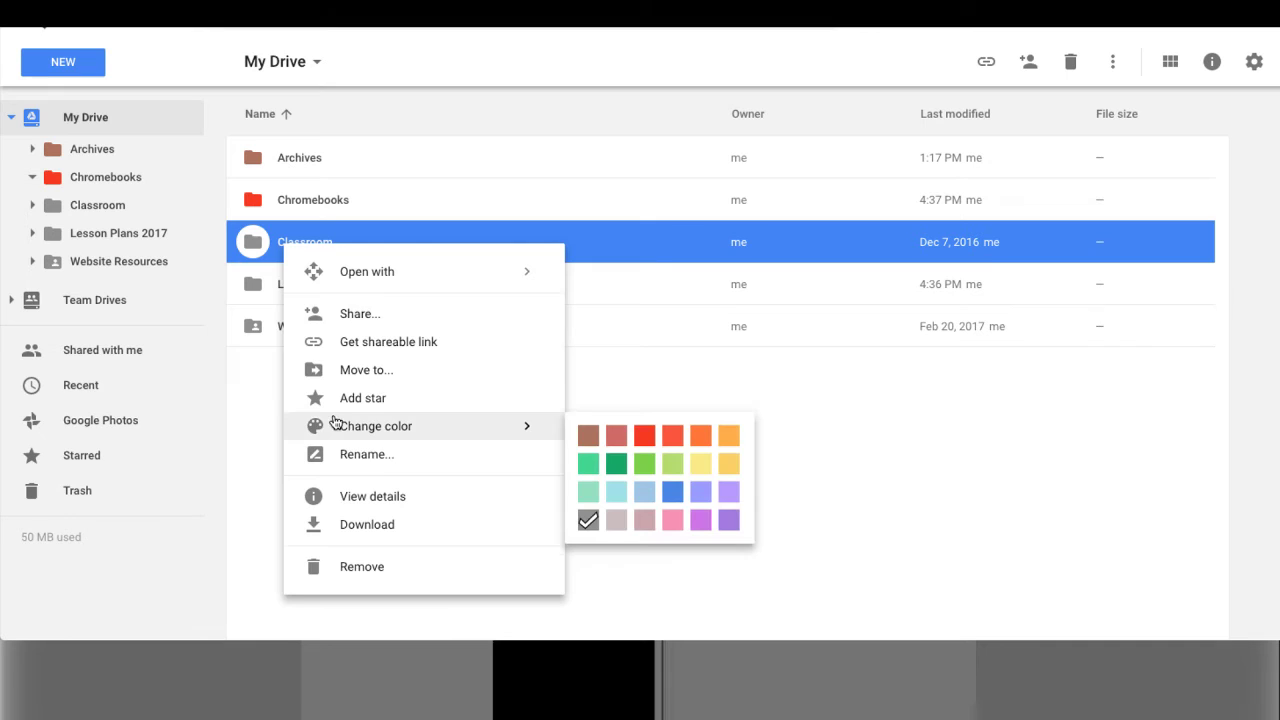
click(614, 462)
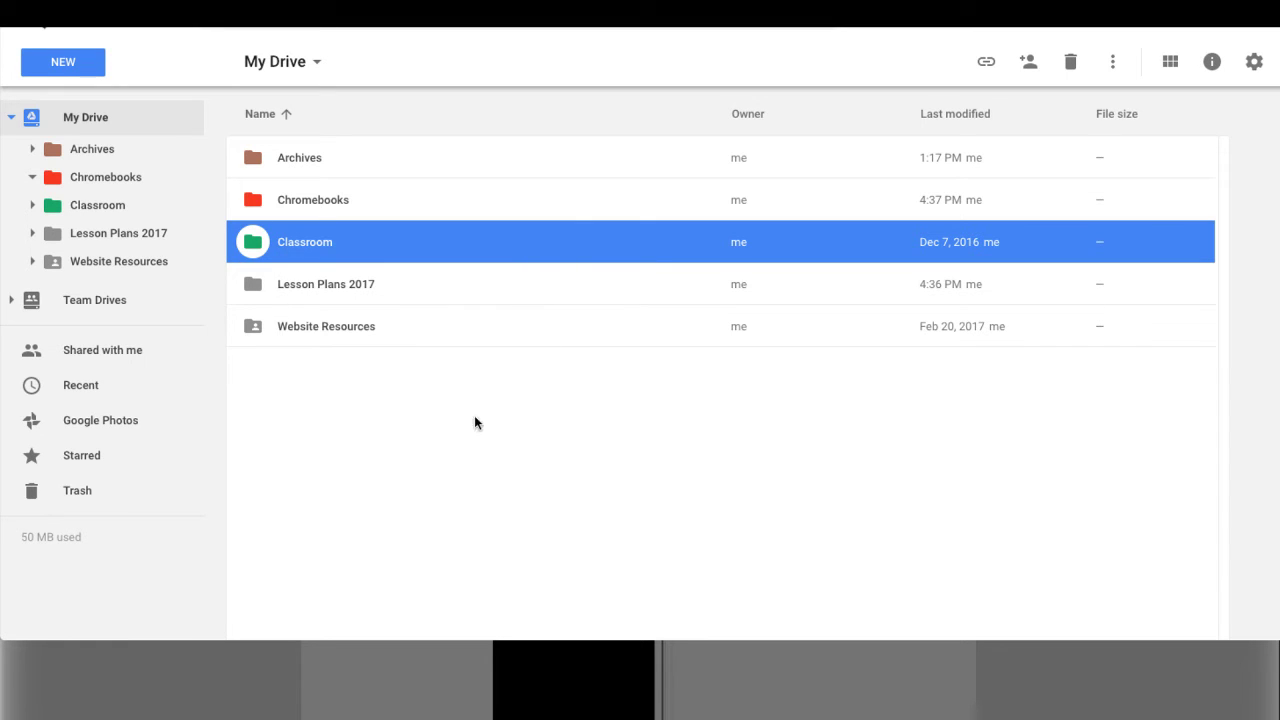
Change the color of the Lesson Plans 2017 folder in My Drive to light yellow.
click(258, 288)
right_click(258, 288)
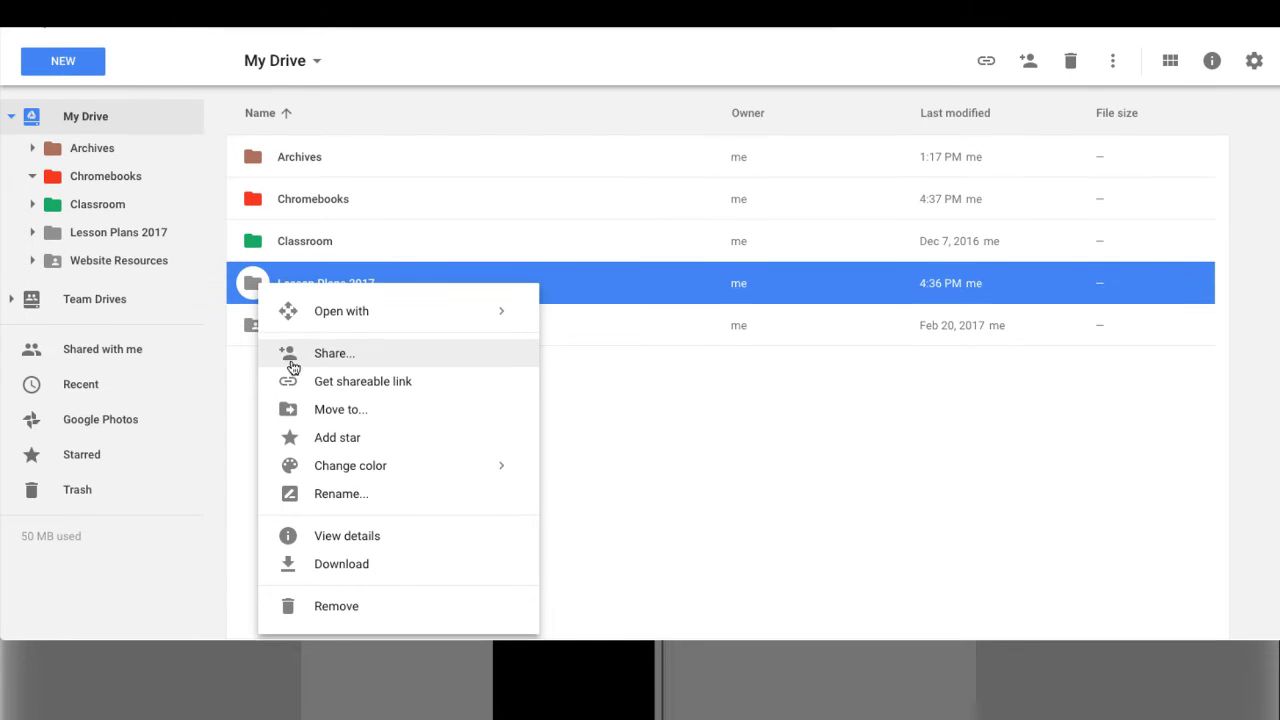
mouse_move(289, 466)
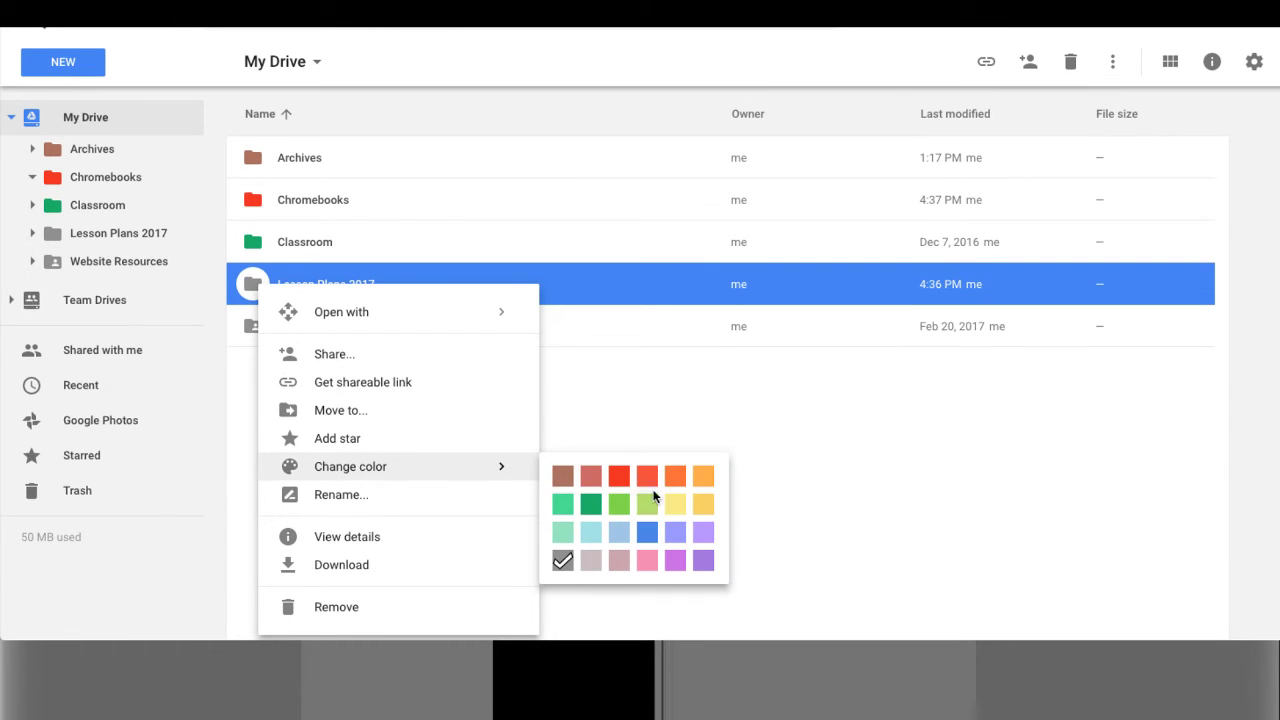
click(672, 514)
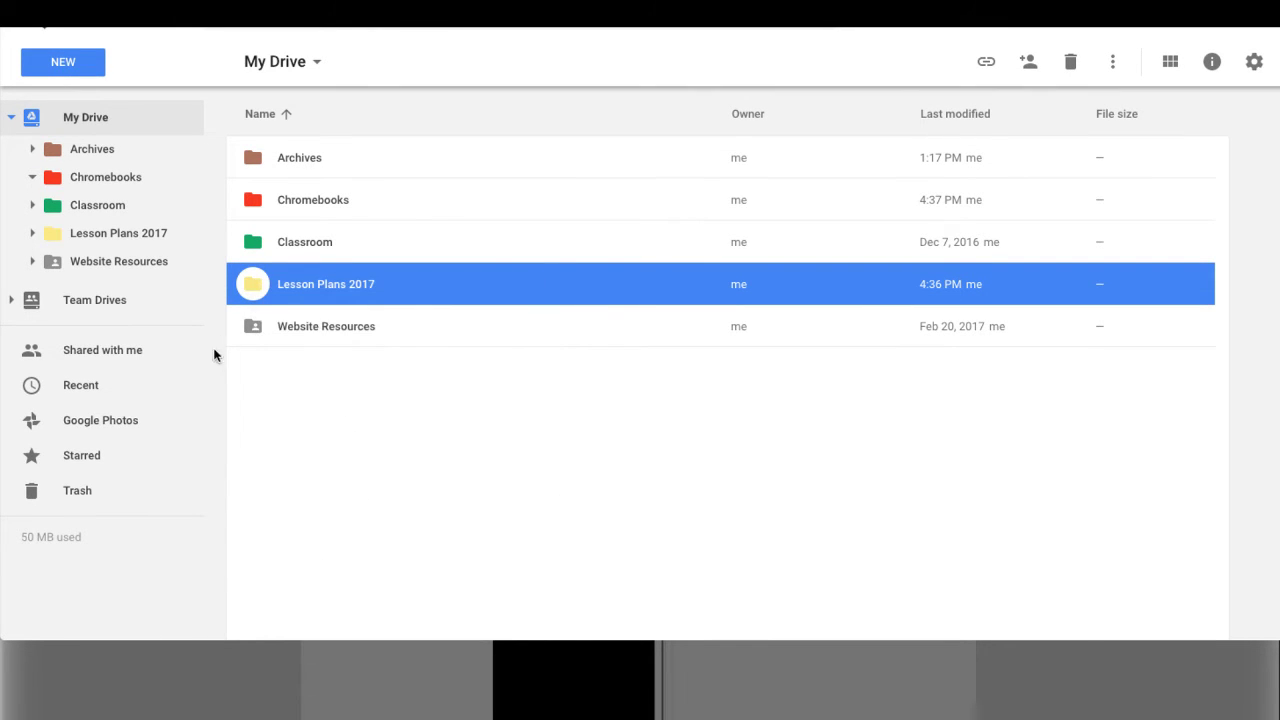
Change the color of the shared Website Resources folder to blue and clear the selection.
click(276, 329)
right_click(276, 329)
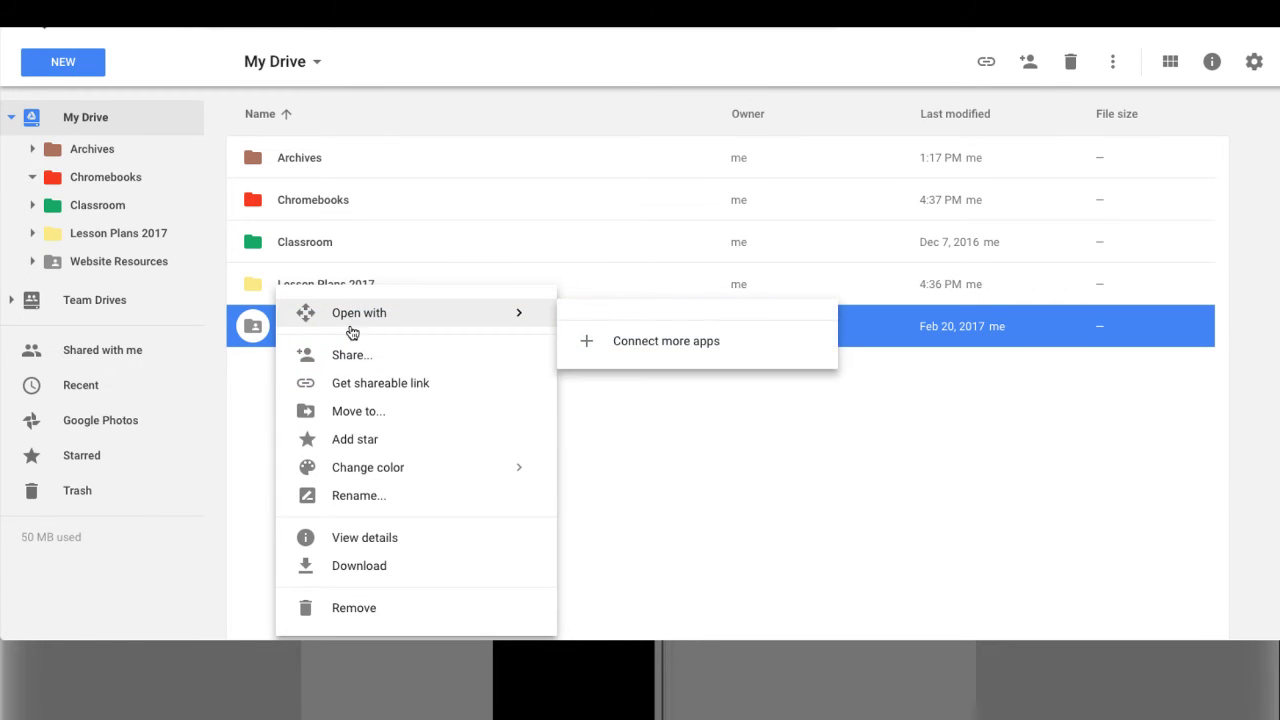
mouse_move(364, 465)
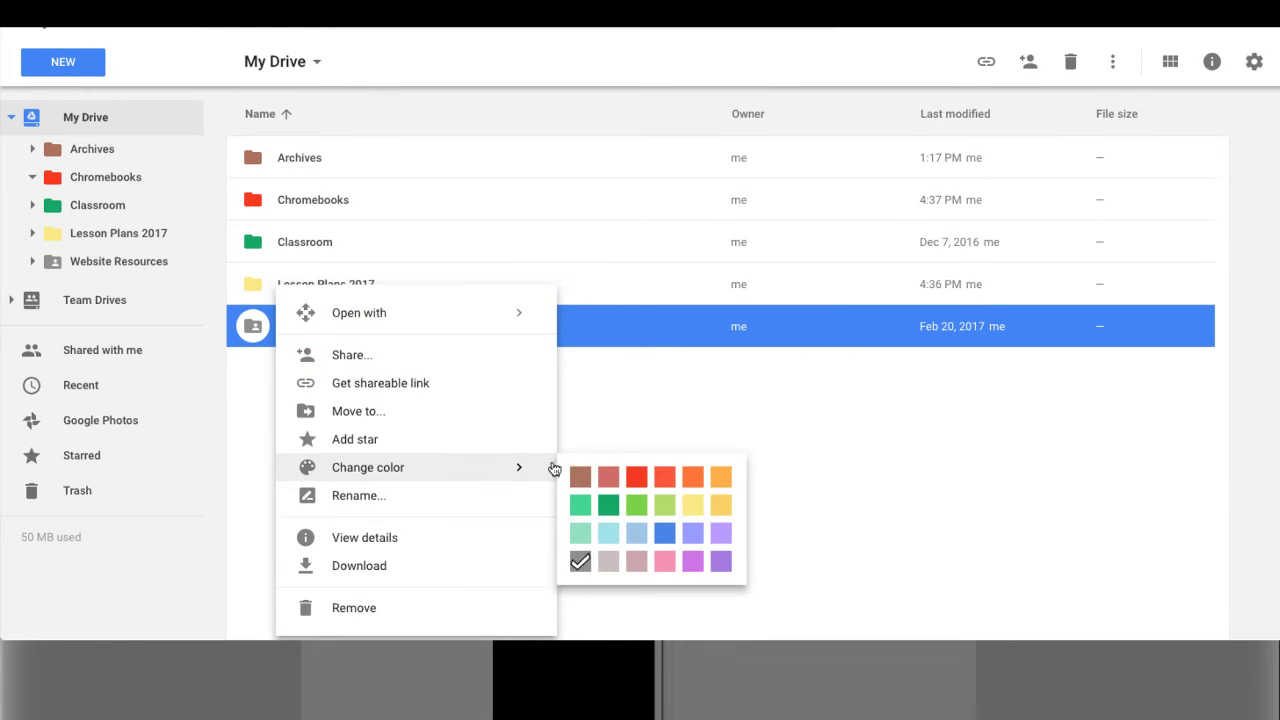
click(658, 531)
click(318, 454)
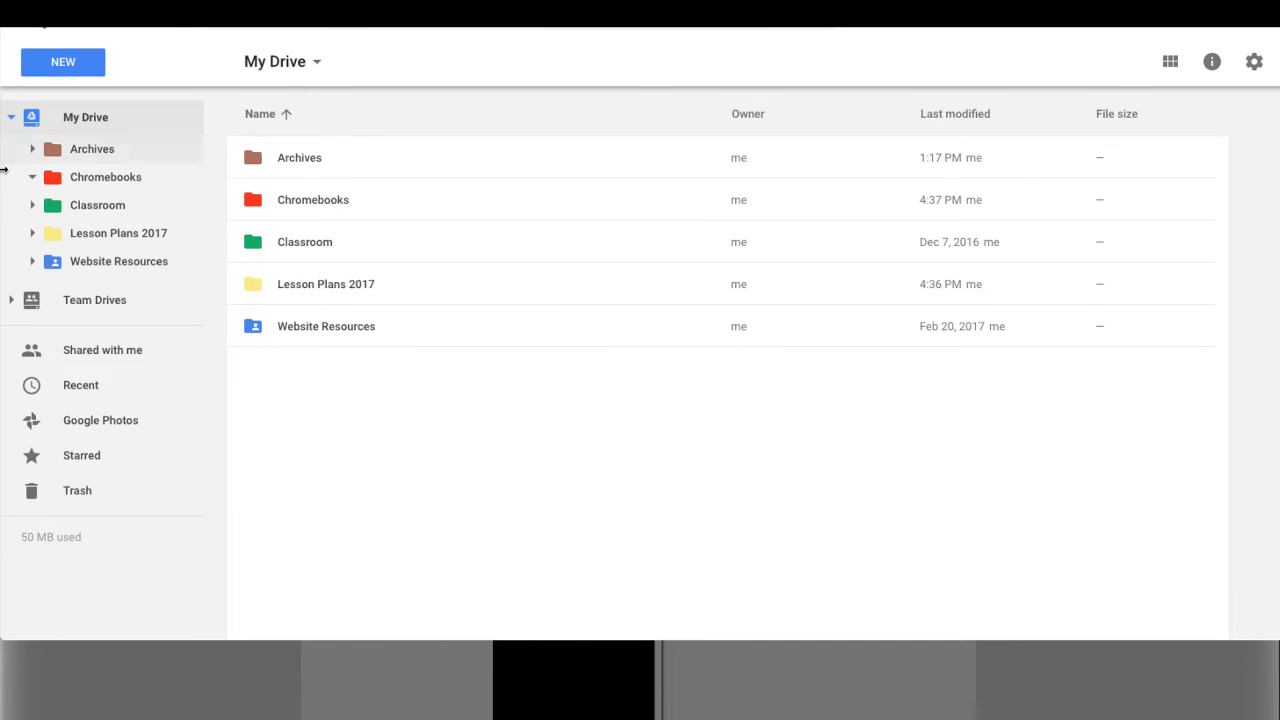
View the contents of the HyperDocs subfolder inside Lesson Plans 2017, and collapse the parent folder in the tree.
click(32, 236)
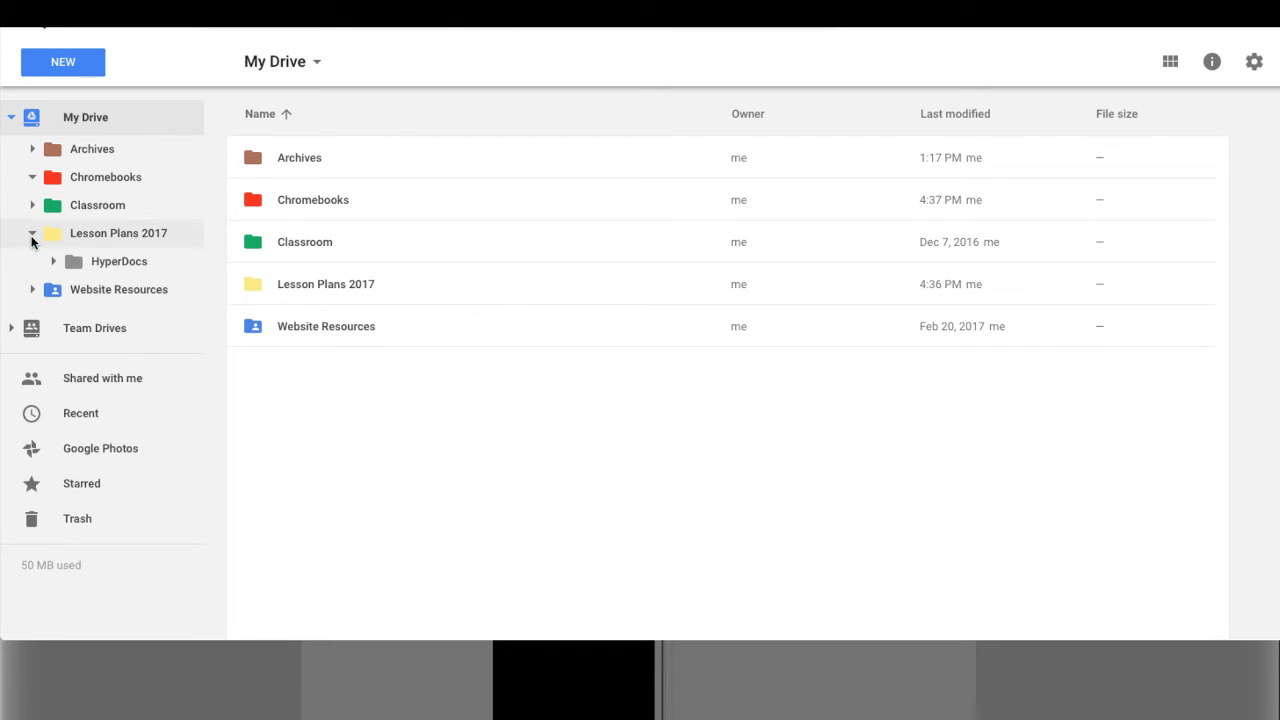
click(106, 264)
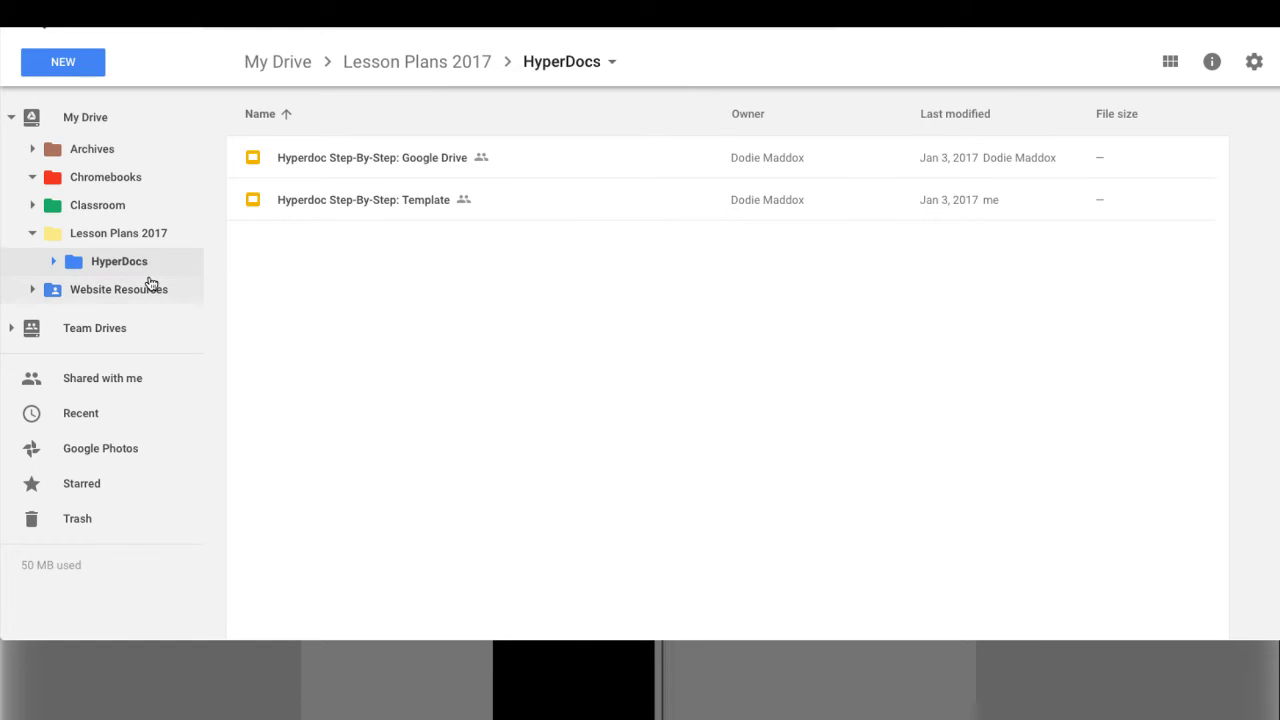
click(31, 238)
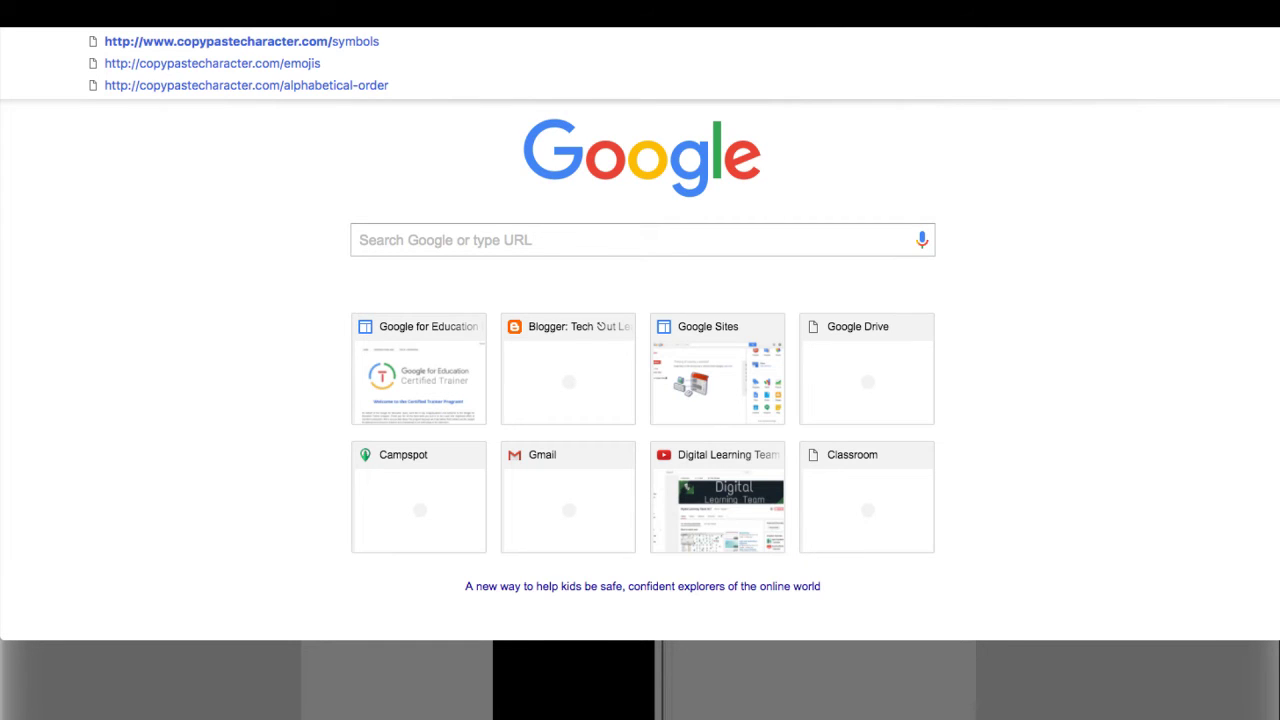
Open copypastecharacter.com, display the Numerals set and copy the double-circled 1 character.
key(Return)
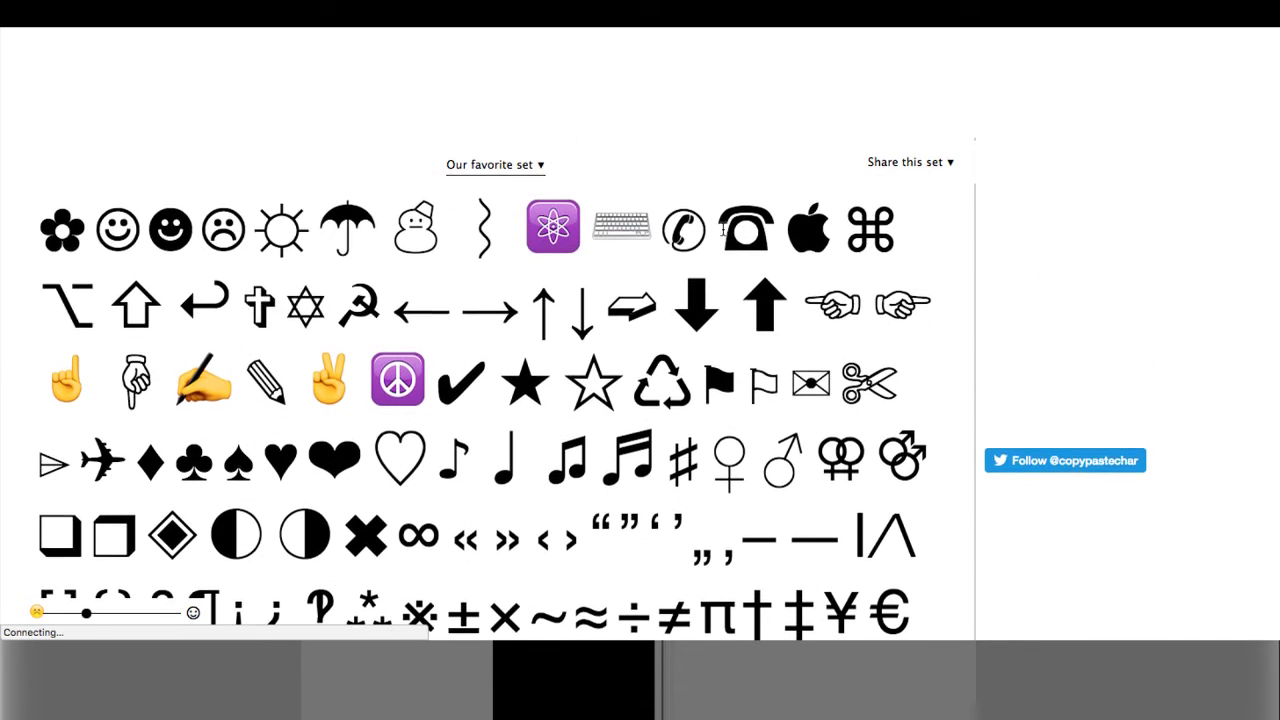
click(532, 168)
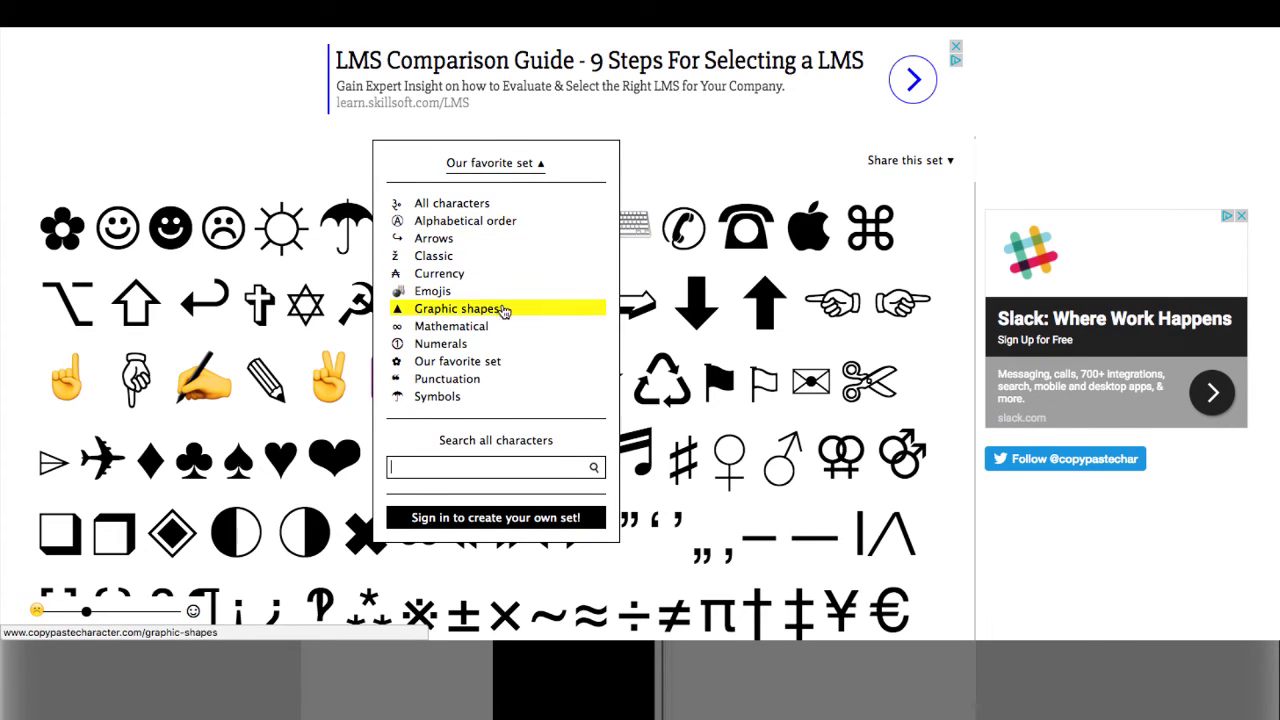
click(491, 343)
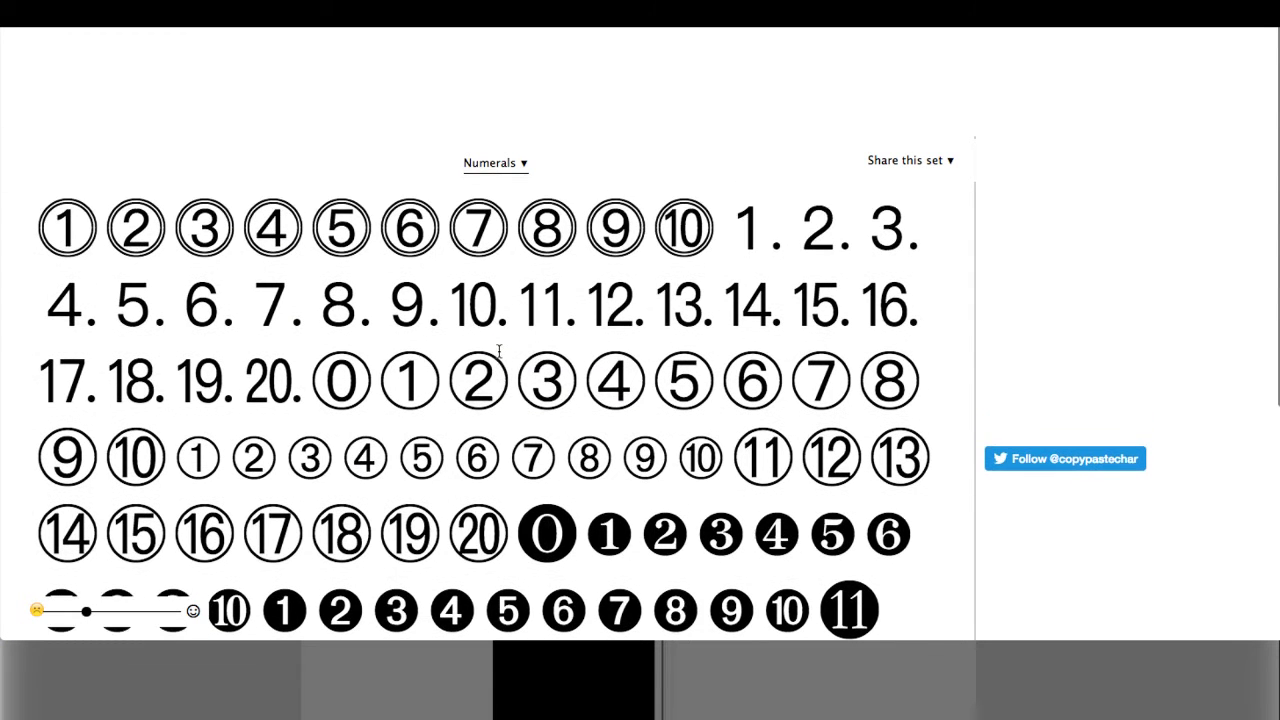
scroll(500, 362, down, 1)
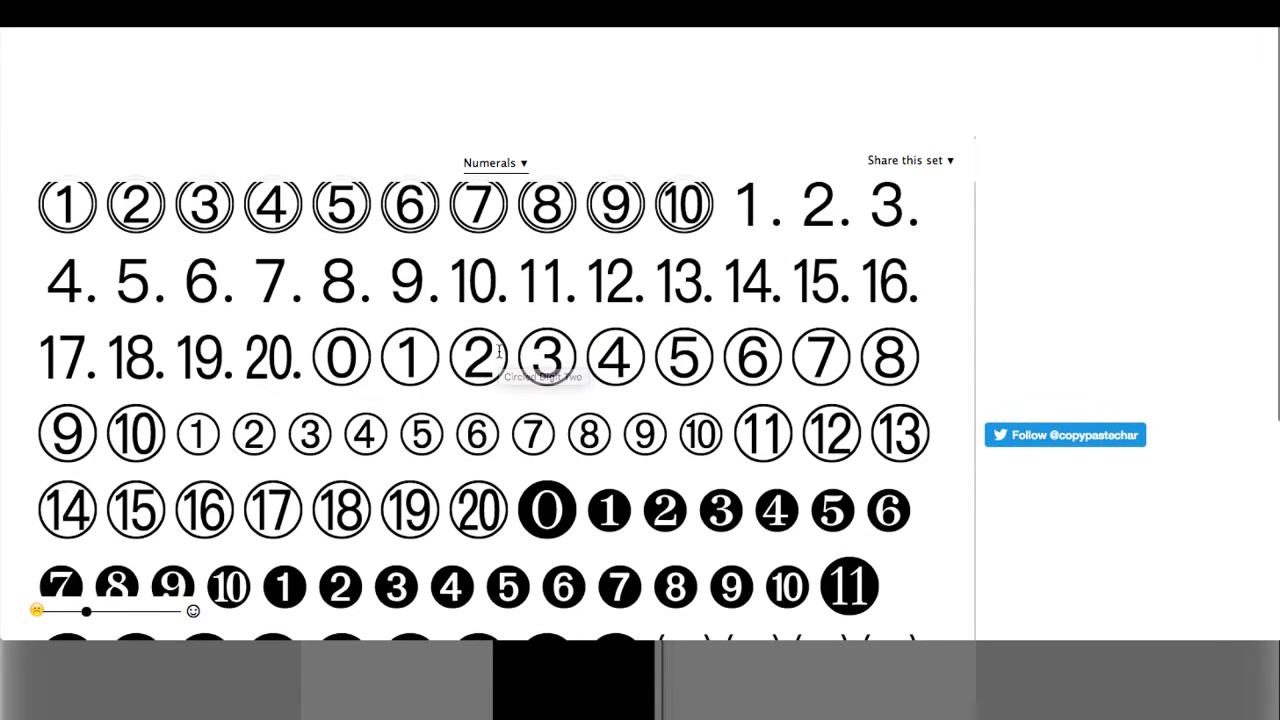
click(66, 231)
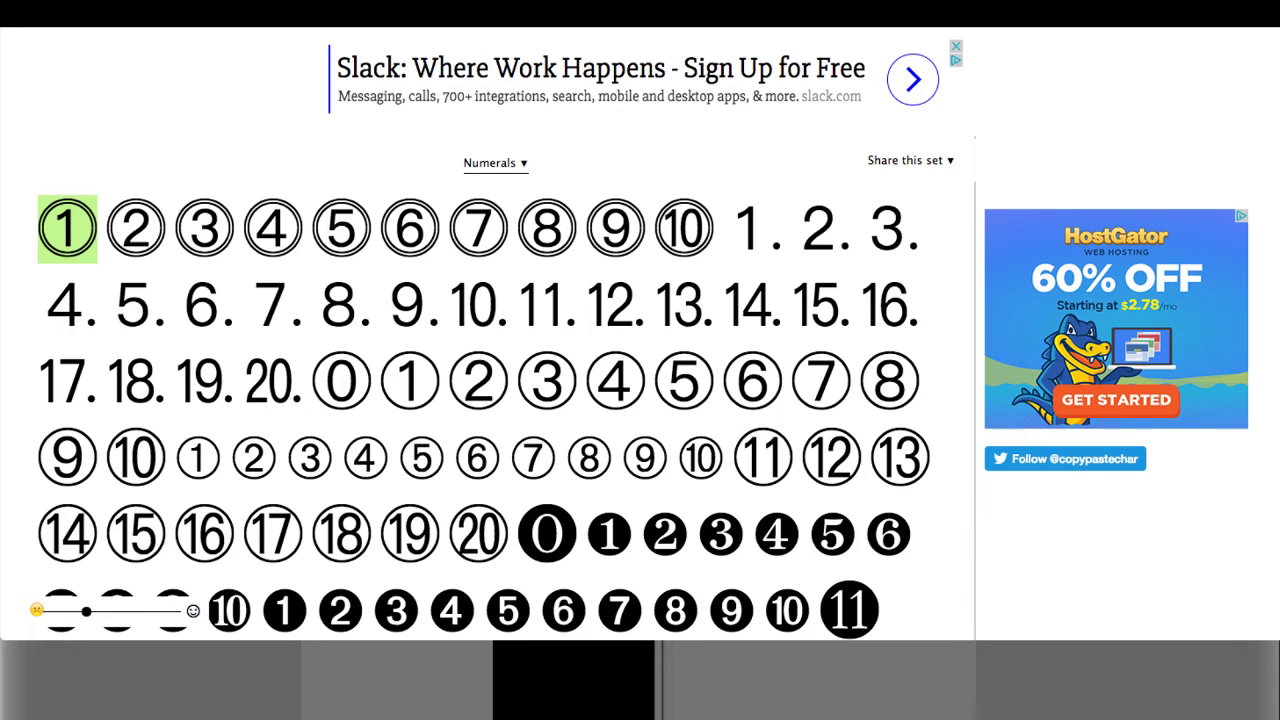
Back in Google Drive, rename the Lesson Plans 2017 folder to "① Lesson Plans 2017" by pasting the copied symbol in front, and collapse its subfolders.
click(400, 10)
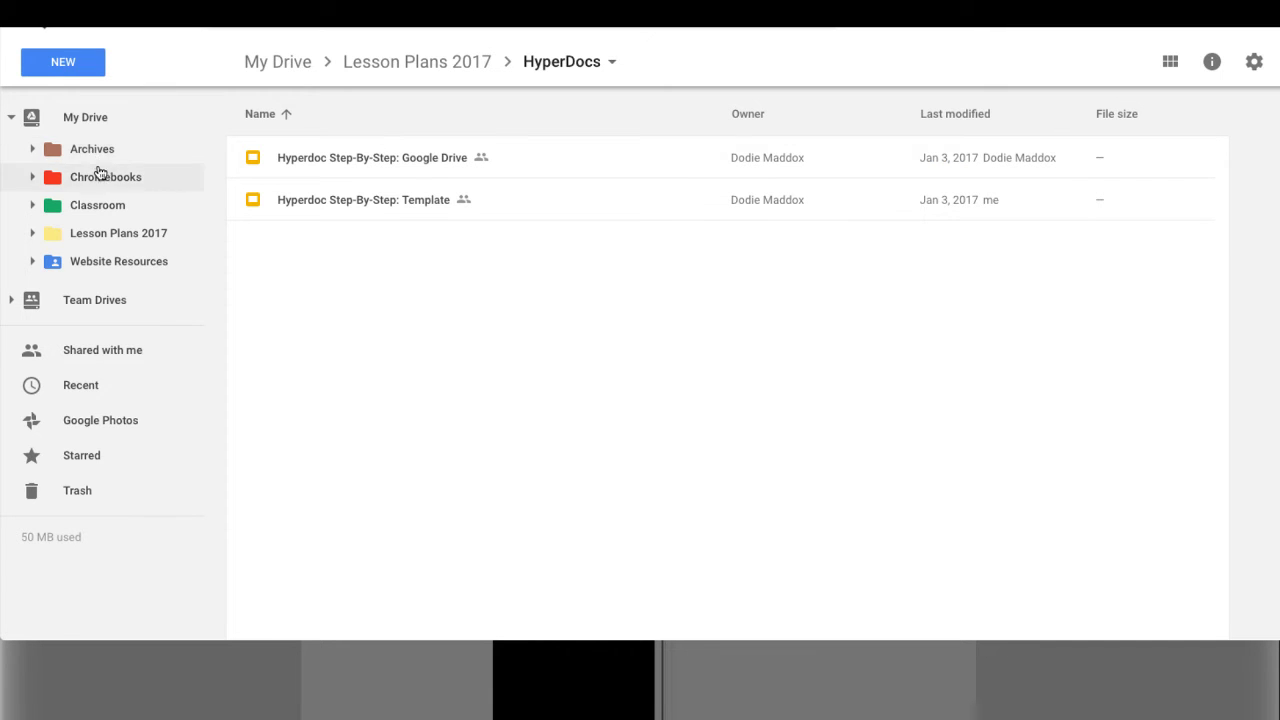
click(95, 232)
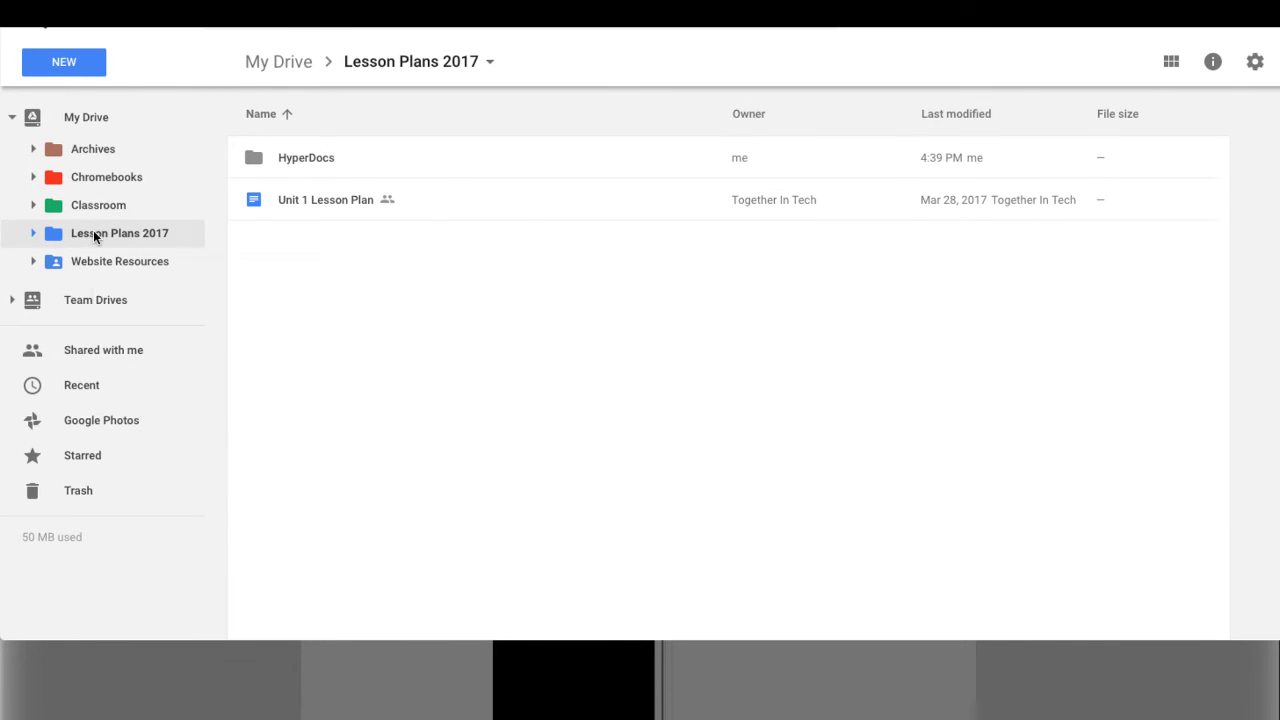
right_click(93, 232)
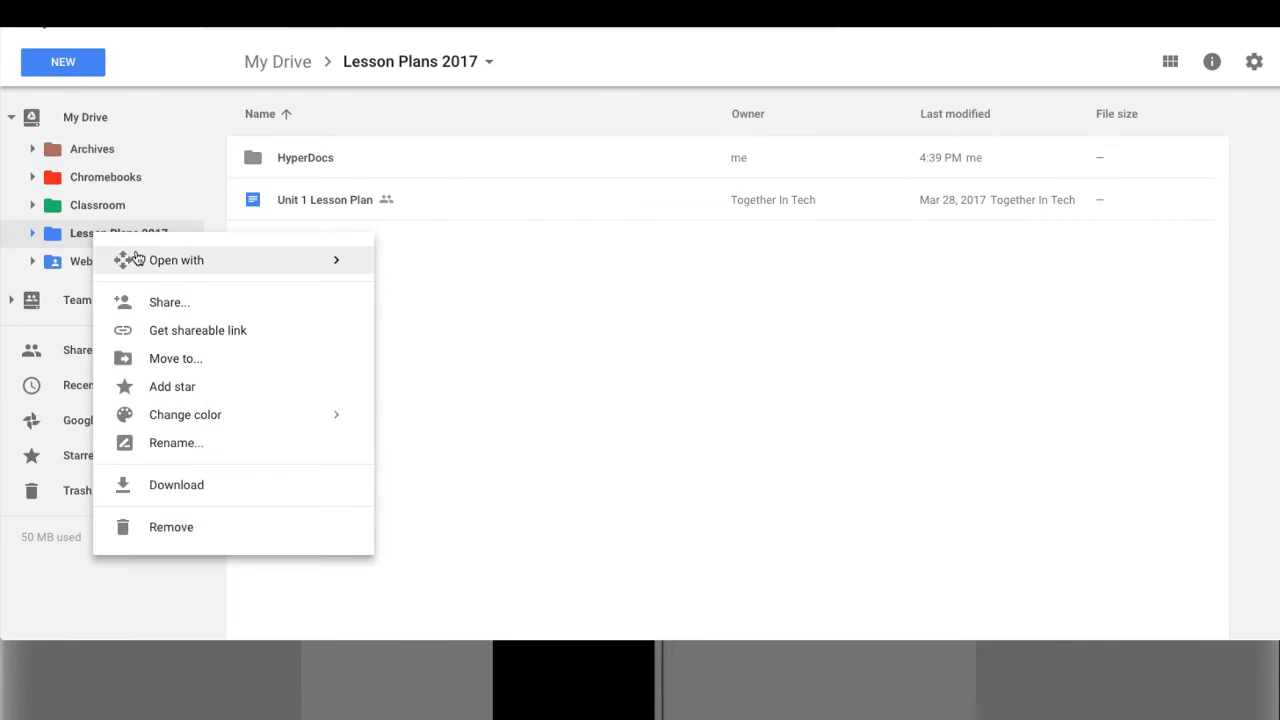
click(184, 446)
click(497, 324)
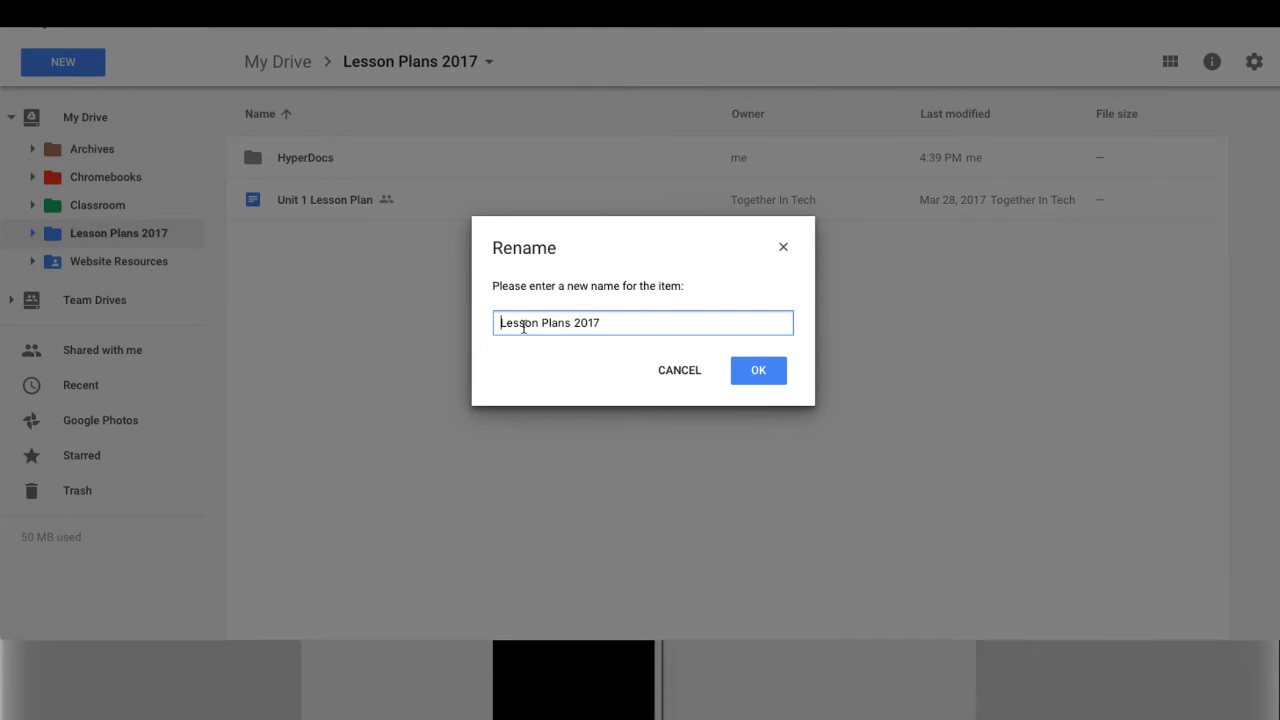
key(ctrl+v)
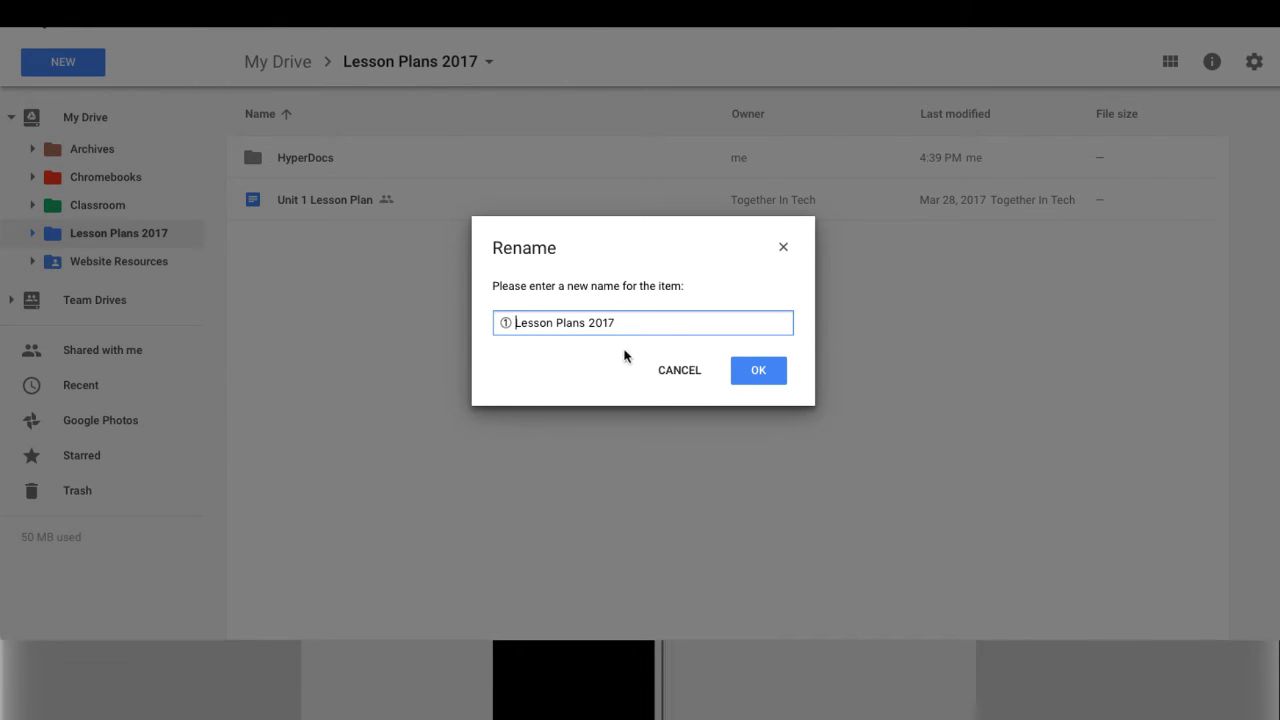
click(766, 373)
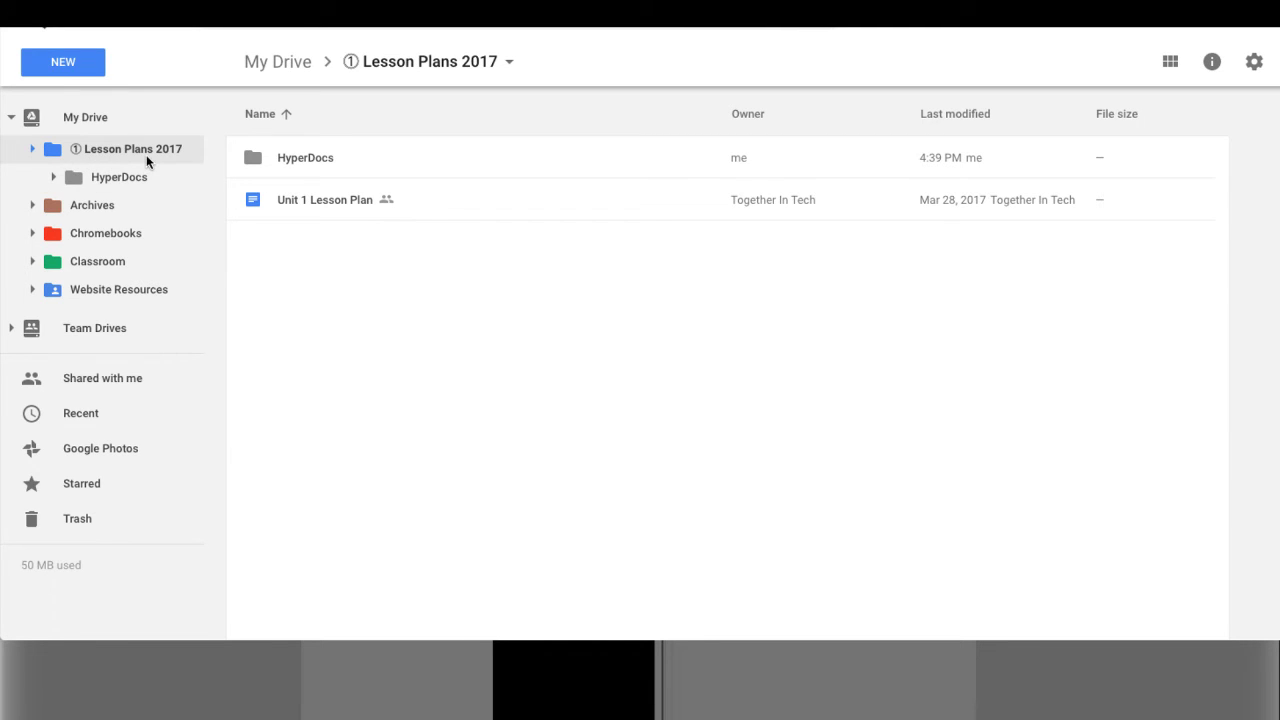
click(33, 149)
click(33, 151)
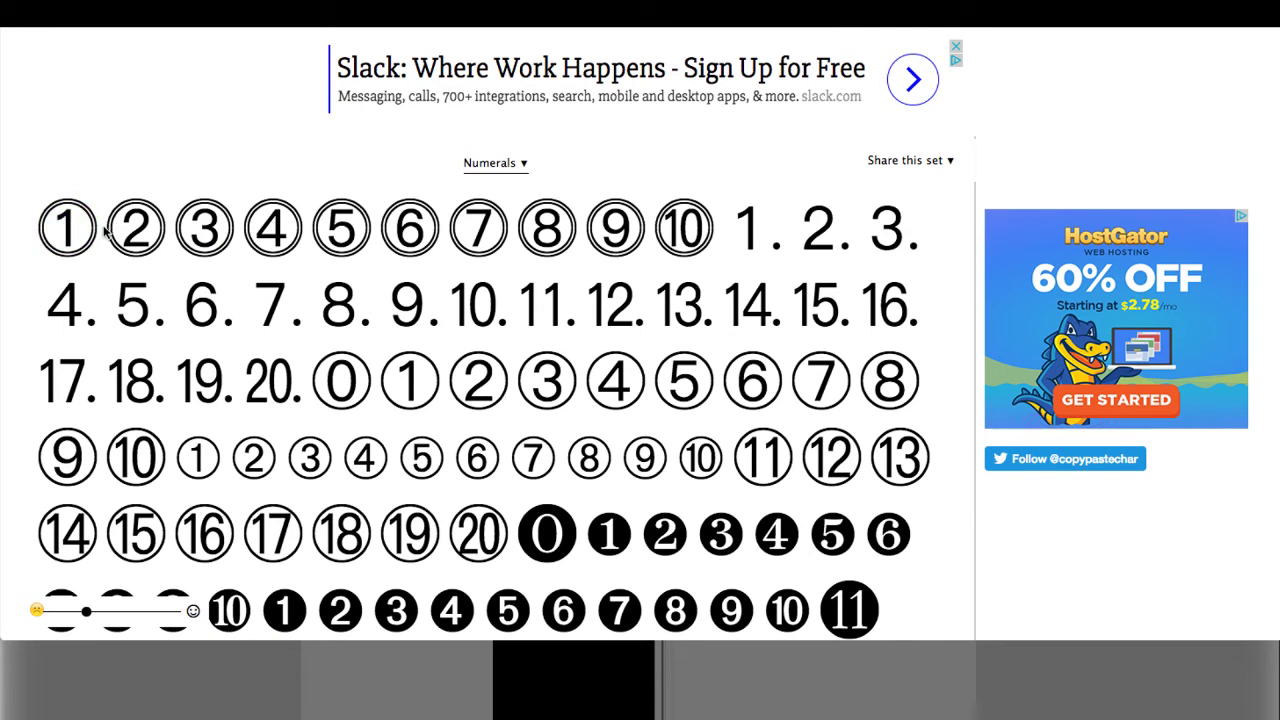
Copy the double-circled 2 character and, back in Google Drive, paste it in front of the Classroom folder's name to make "② Classroom".
click(153, 232)
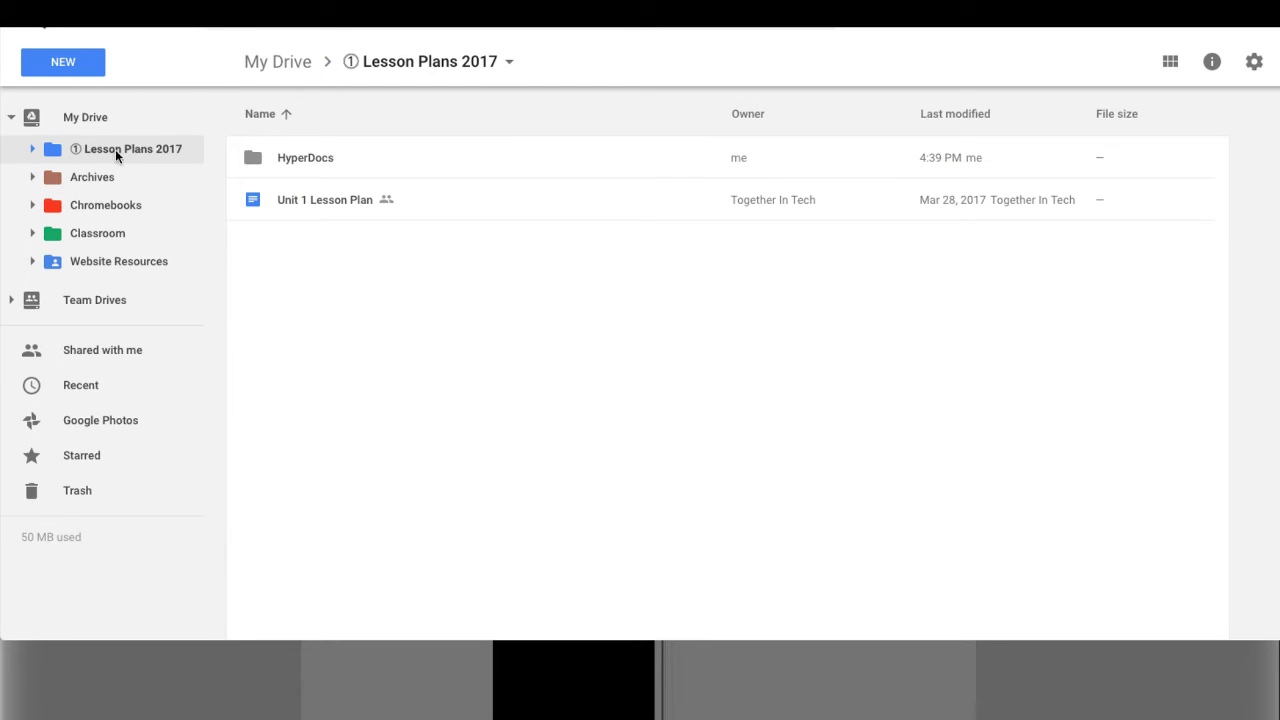
click(109, 231)
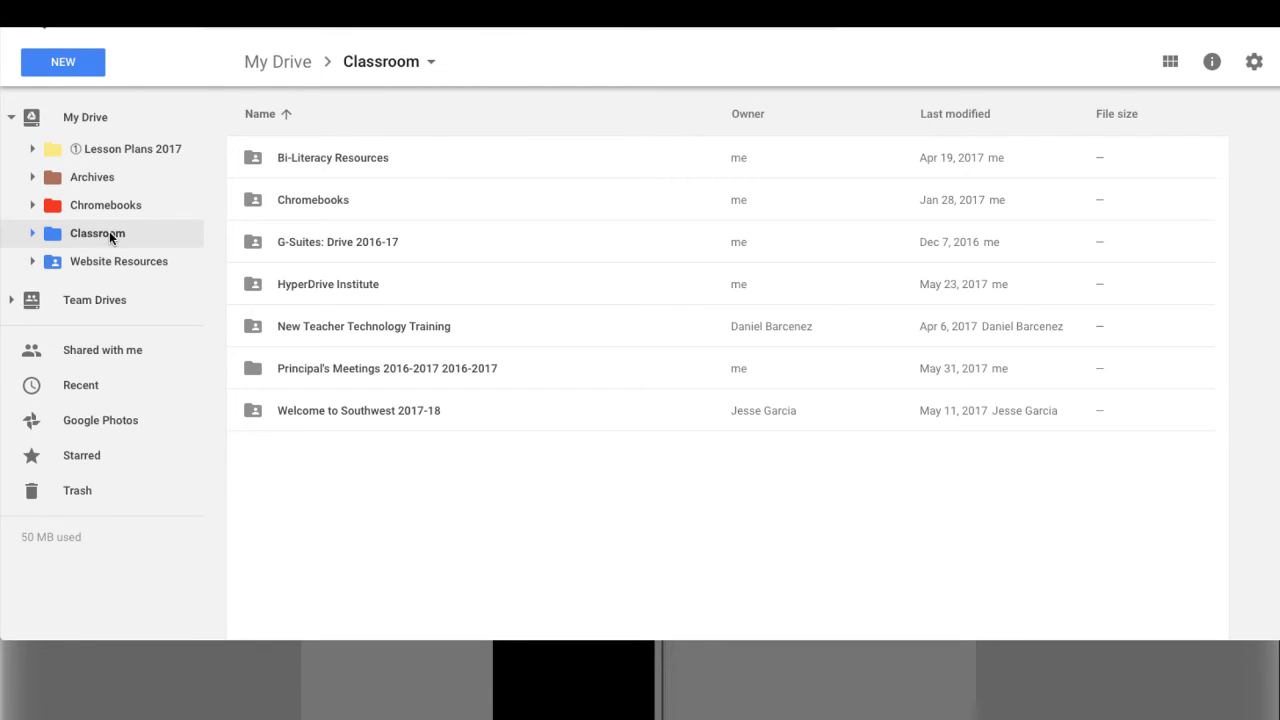
right_click(166, 233)
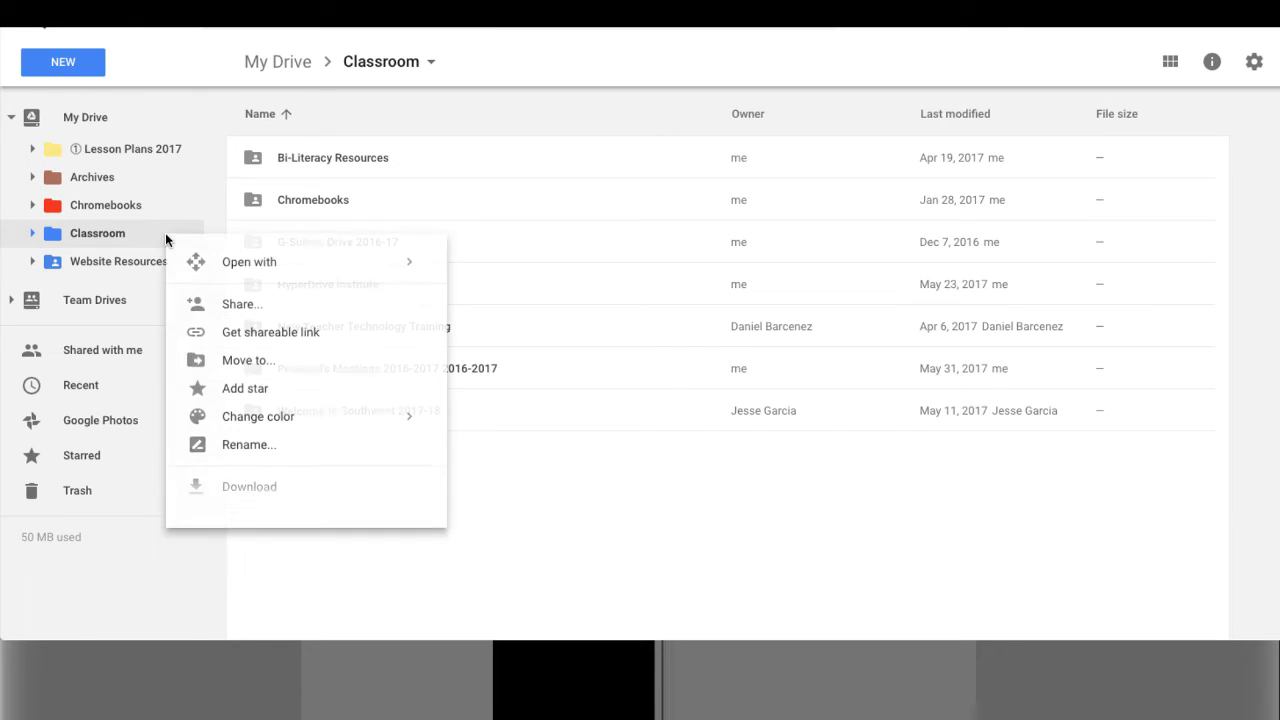
click(237, 447)
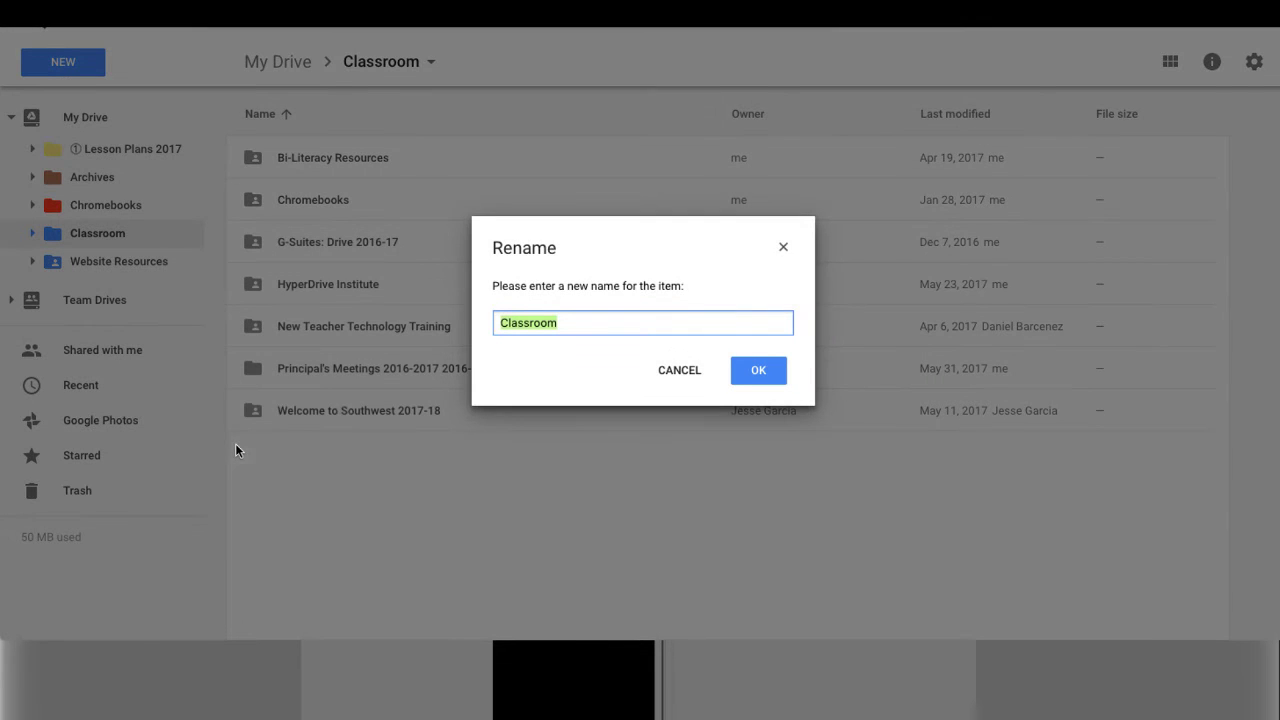
click(505, 323)
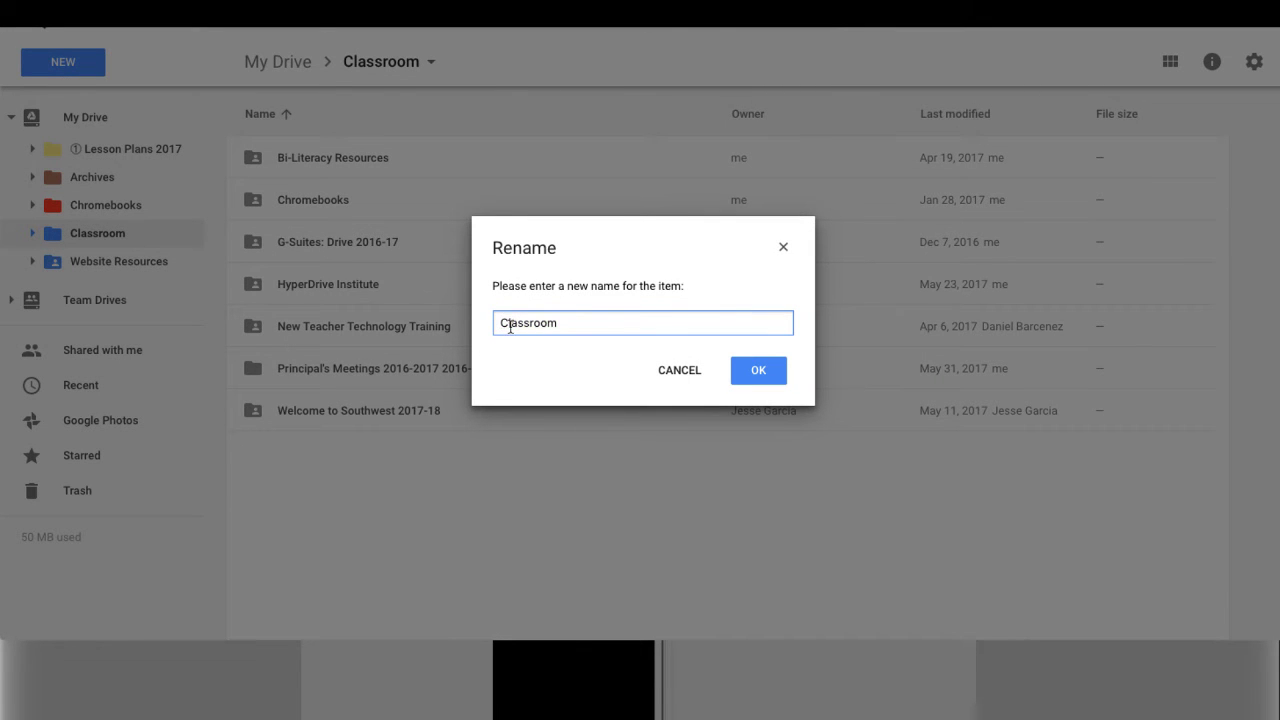
key(ctrl+v)
click(754, 370)
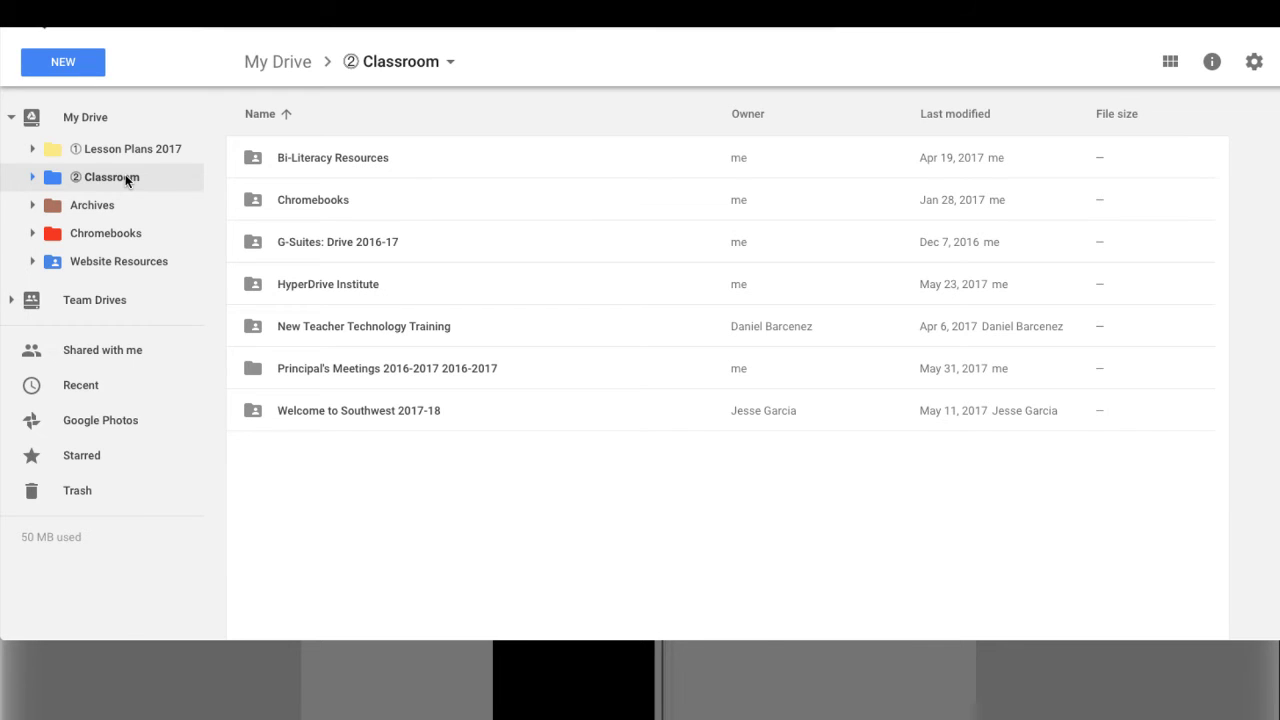
View the My Drive root and the ② Classroom folder with its subfolders, and collapse it in the tree.
click(84, 117)
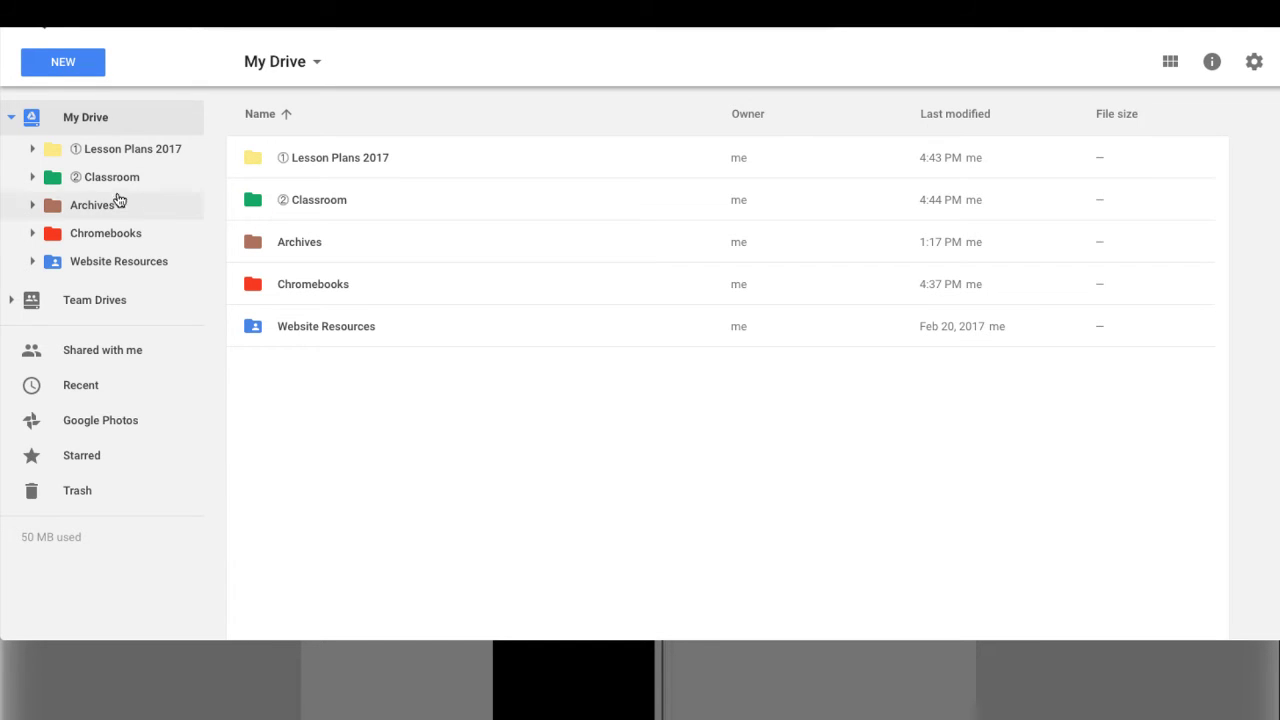
click(33, 177)
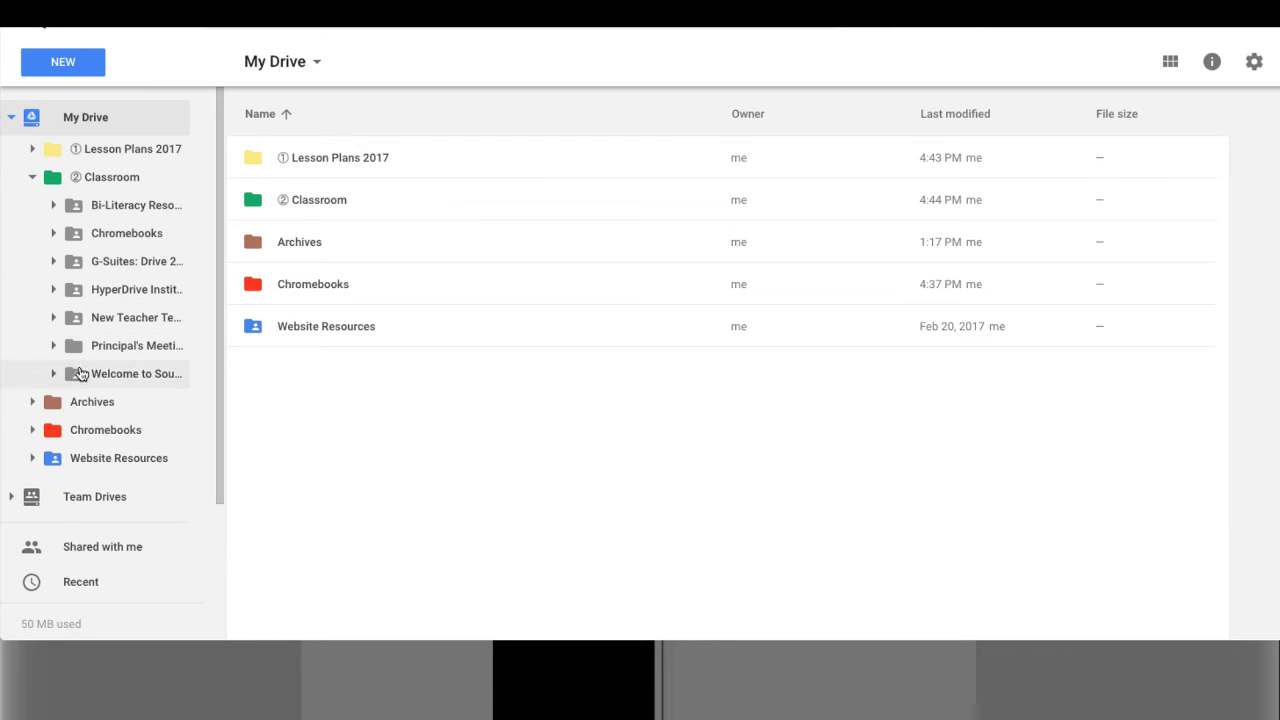
click(100, 172)
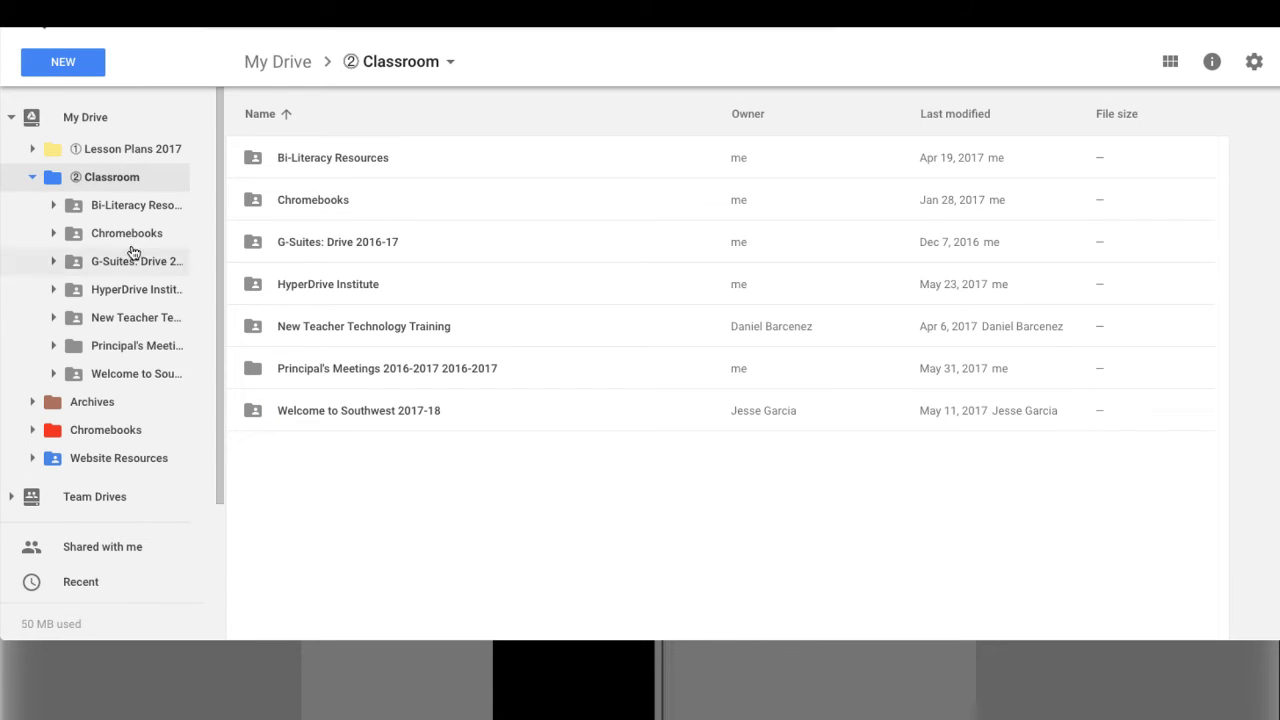
click(32, 177)
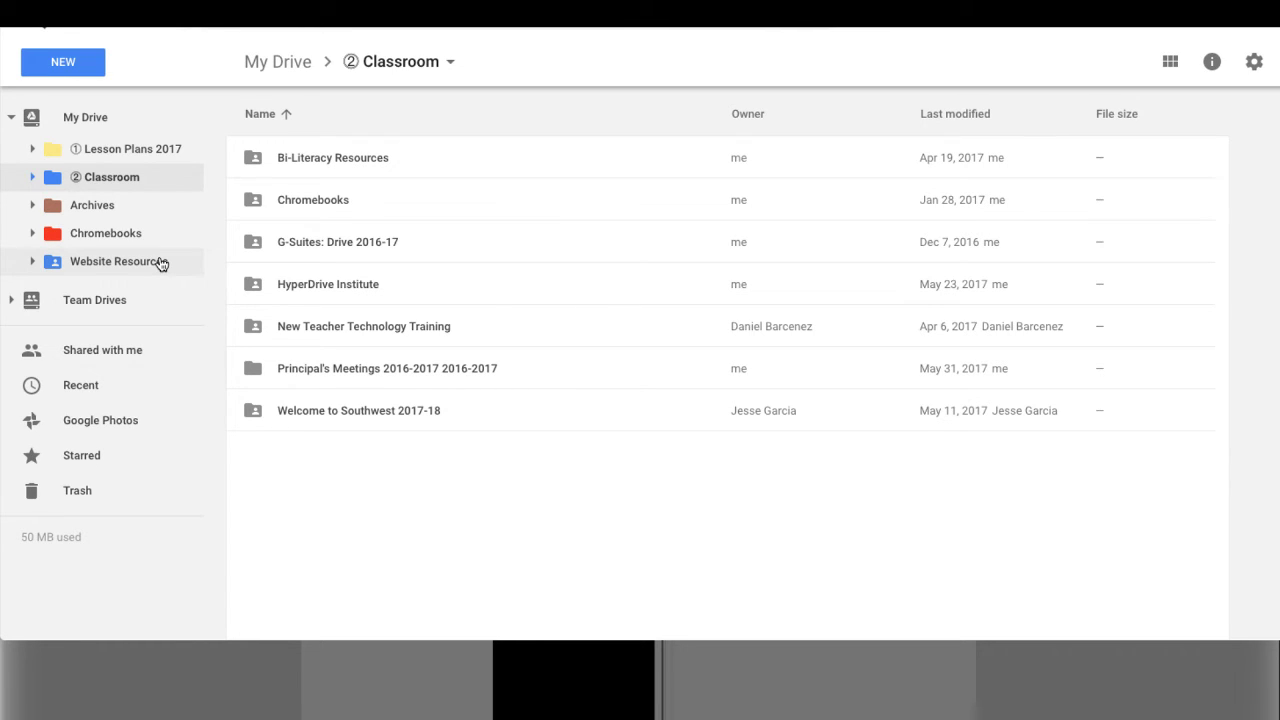
Try to move the Unit 1 Lesson Plan from ① Lesson Plans 2017 into the shared Website Resources folder, and decline to share it.
click(99, 150)
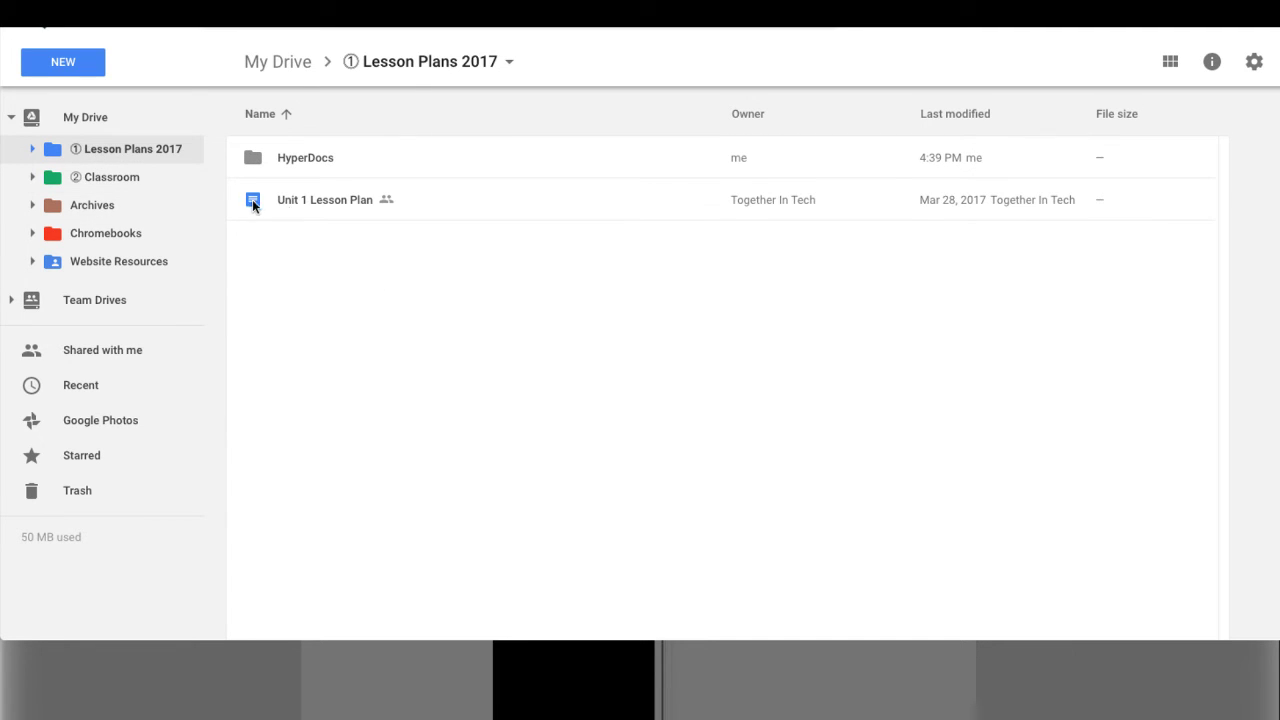
click(308, 200)
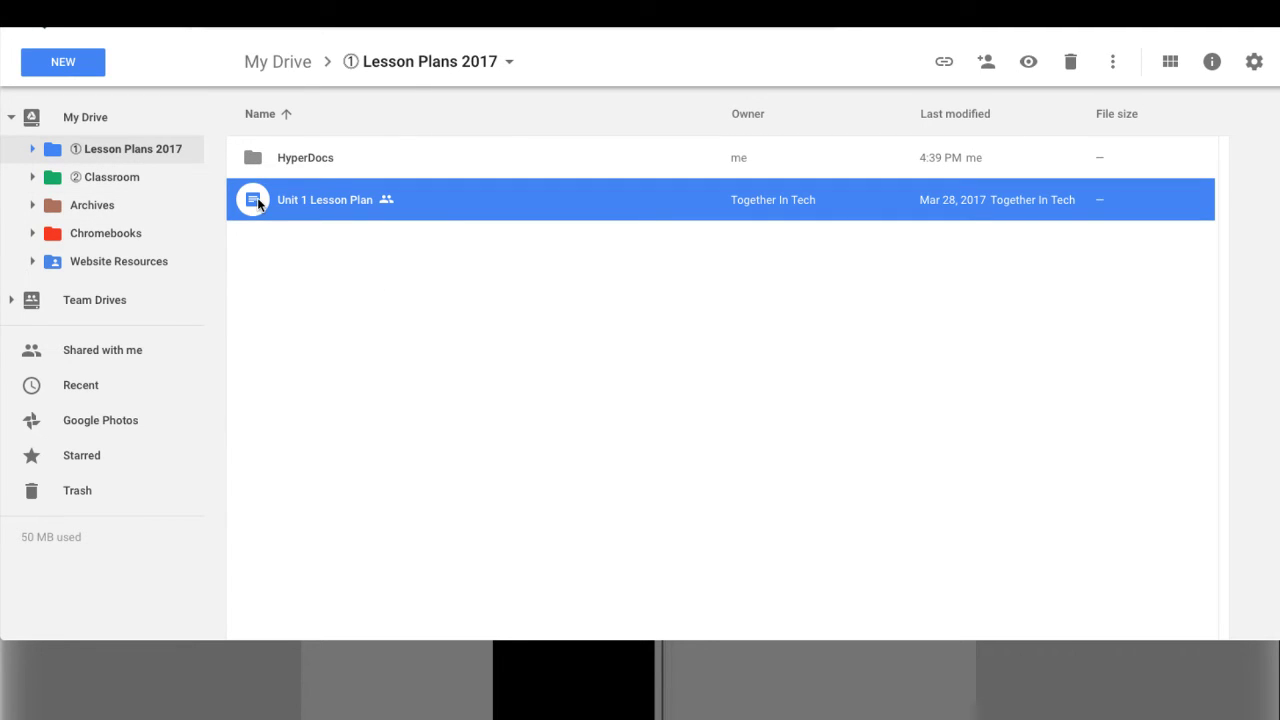
drag(257, 197, 149, 268)
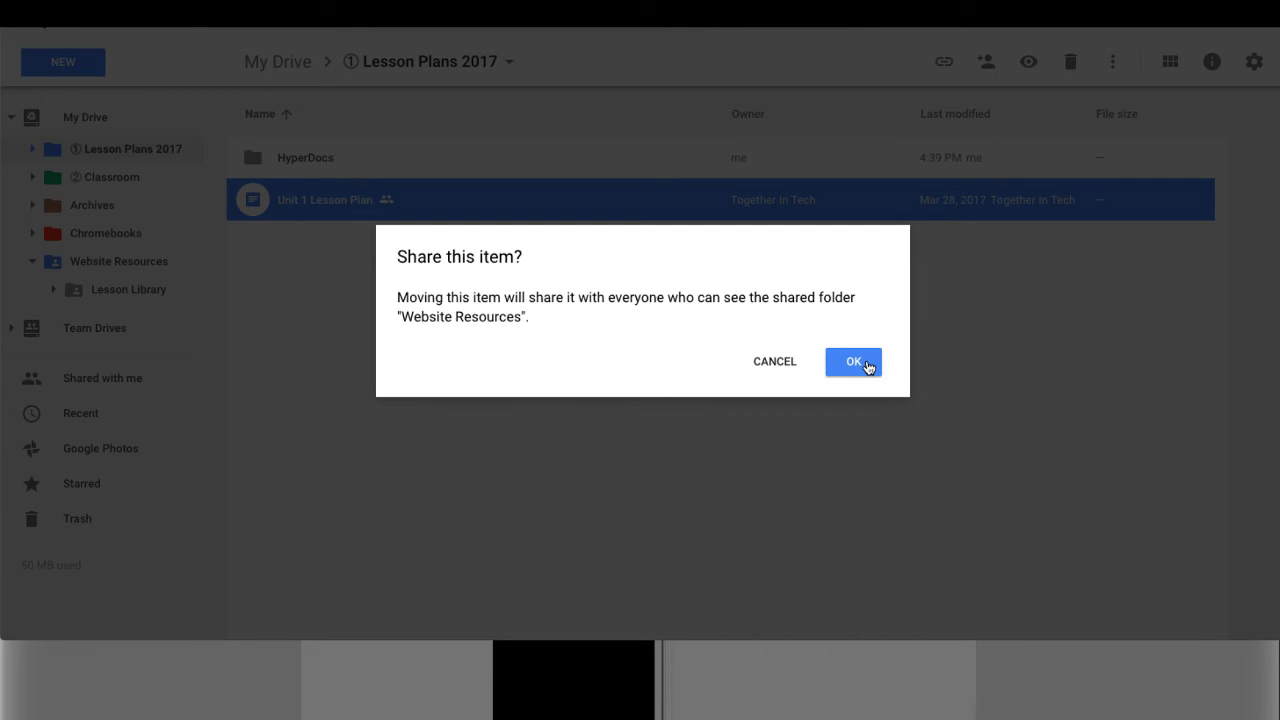
click(755, 365)
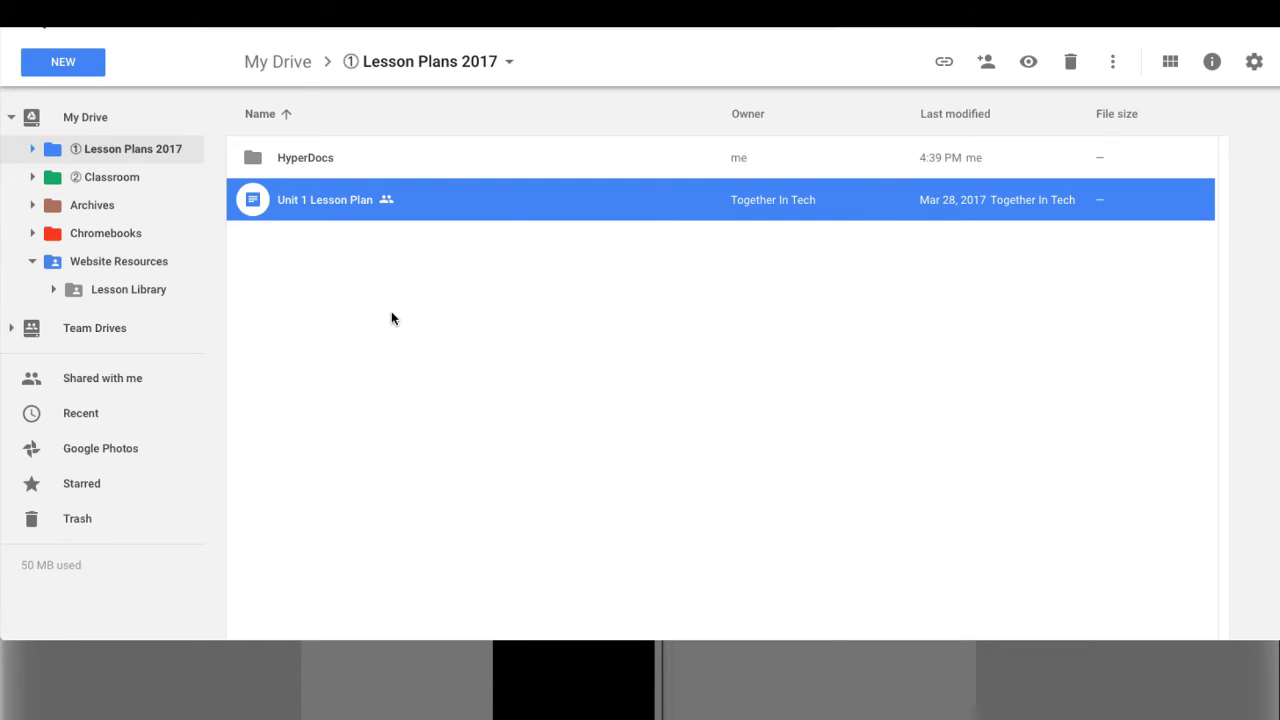
Start creating a new folder at the root of My Drive.
click(88, 118)
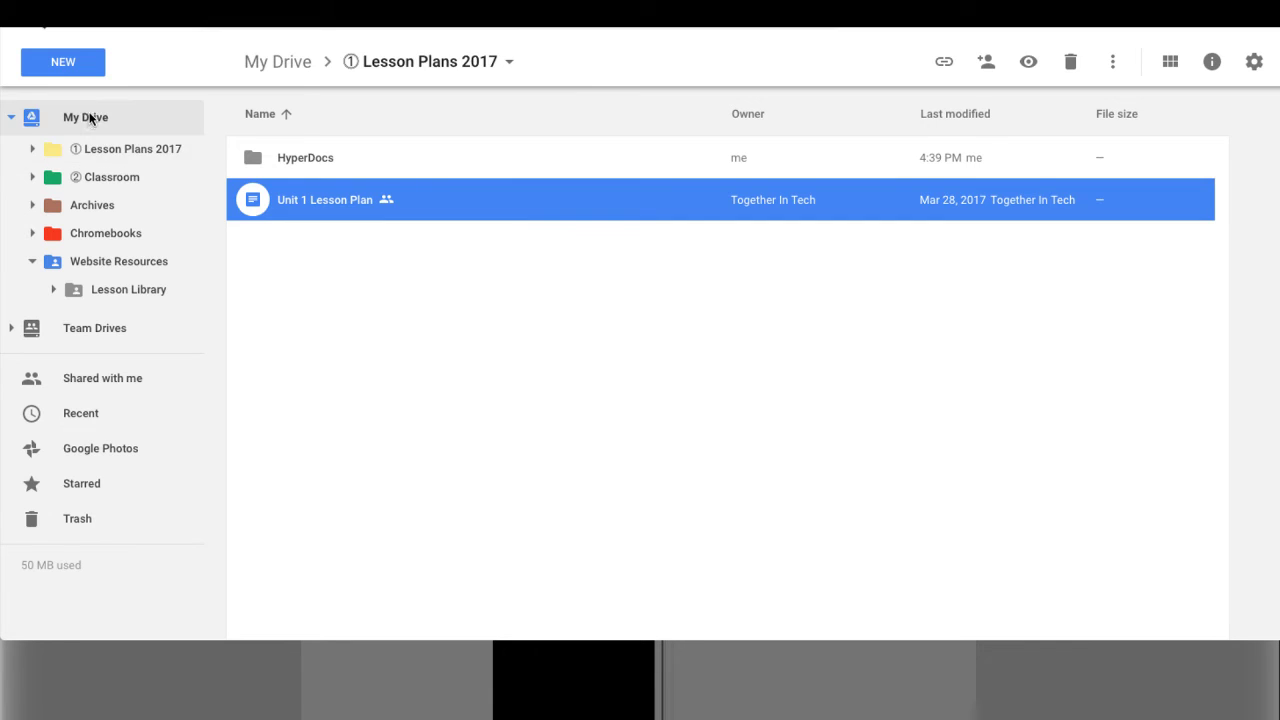
click(63, 62)
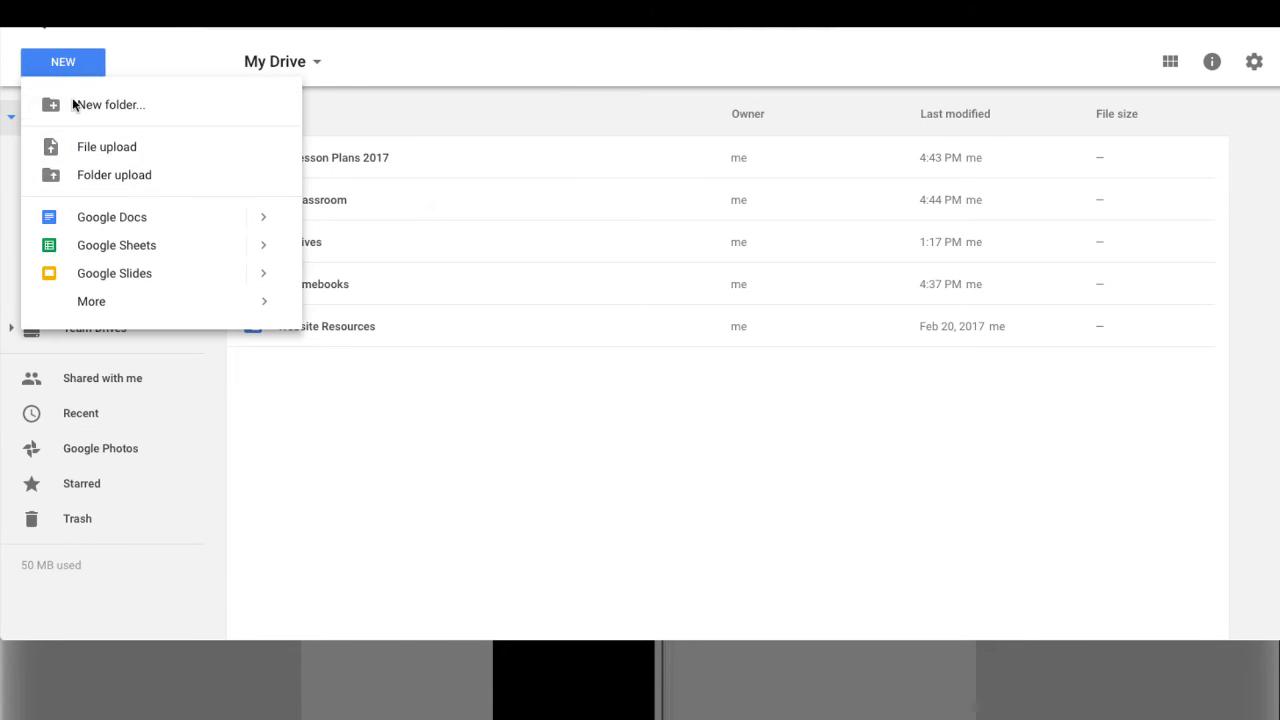
click(72, 101)
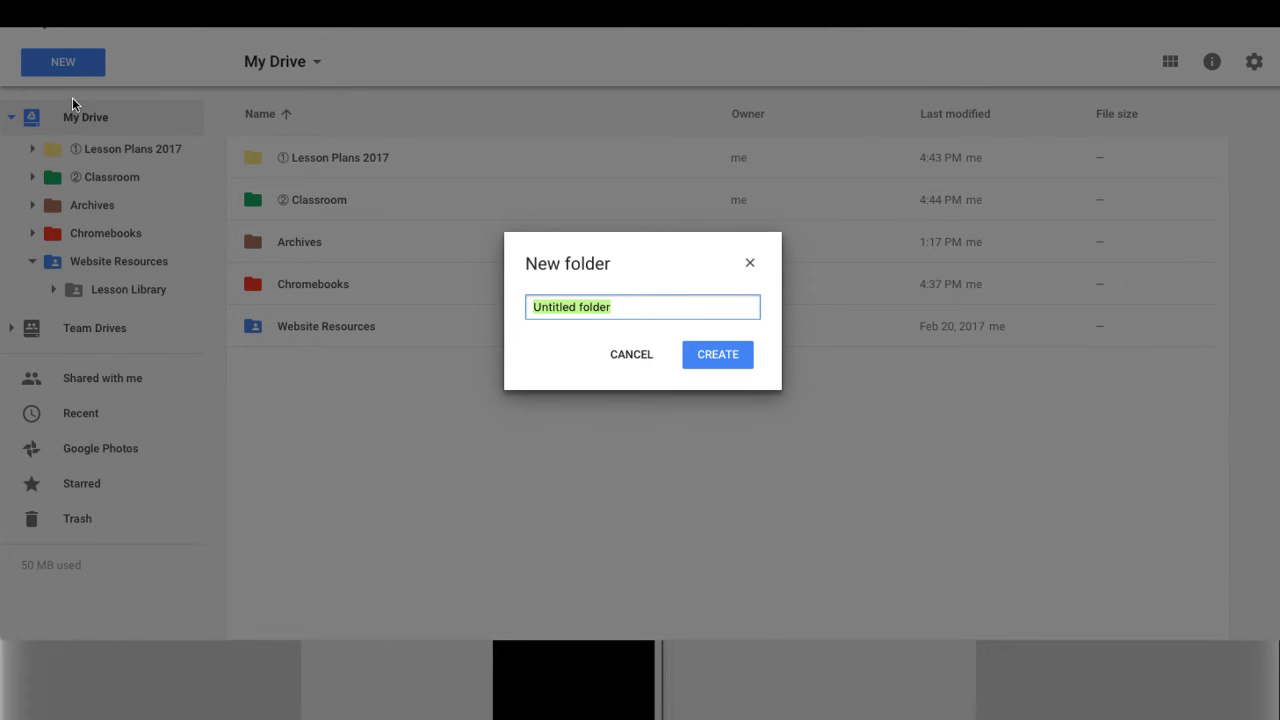
text(S)
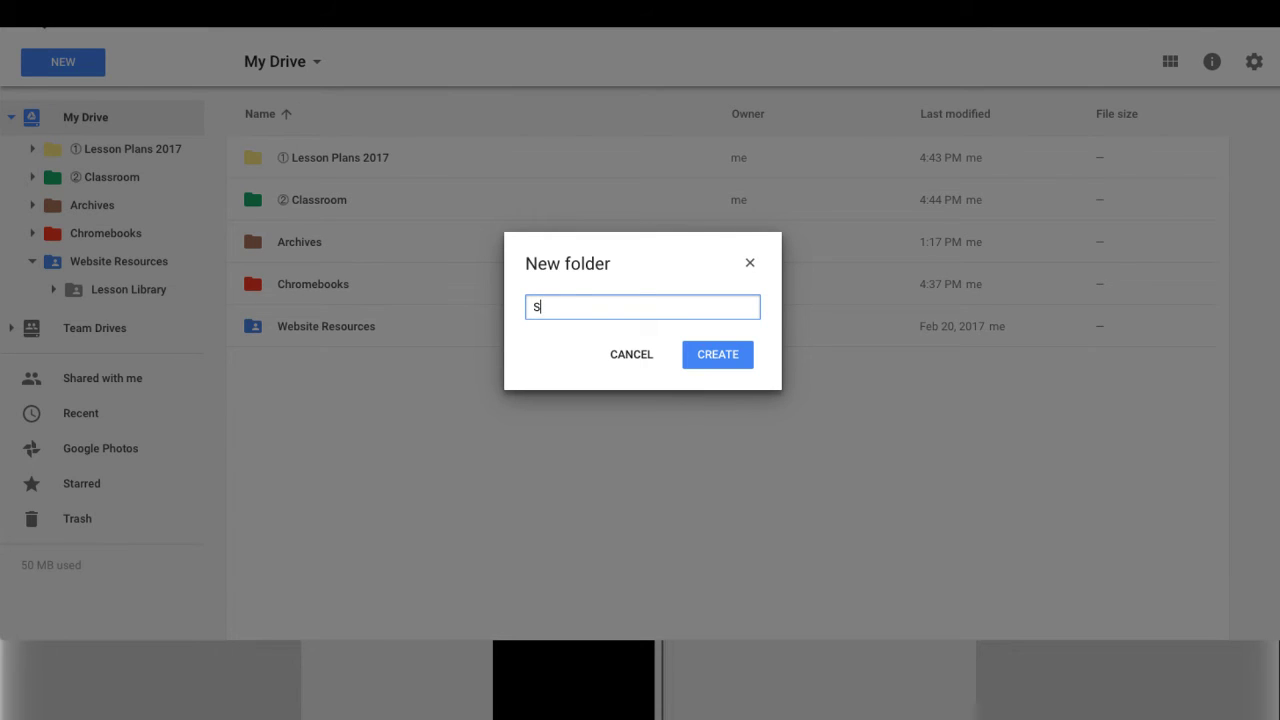
key(BackSpace)
text(Tech TEa)
key(BackSpace)
key(BackSpace)
key(BackSpace)
key(BackSpace)
key(BackSpace)
key(BackSpace)
key(BackSpace)
key(BackSpace)
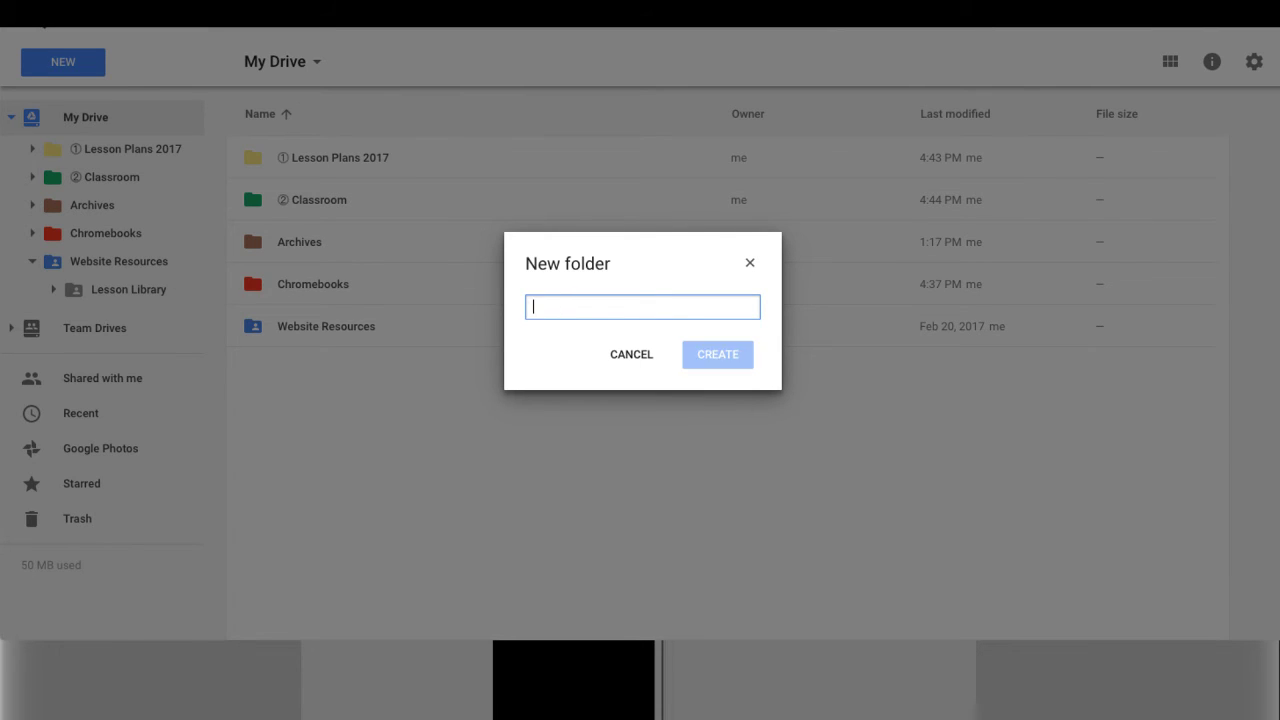
Name the new folder "Chrome Squad" and create it.
text(Chrome S)
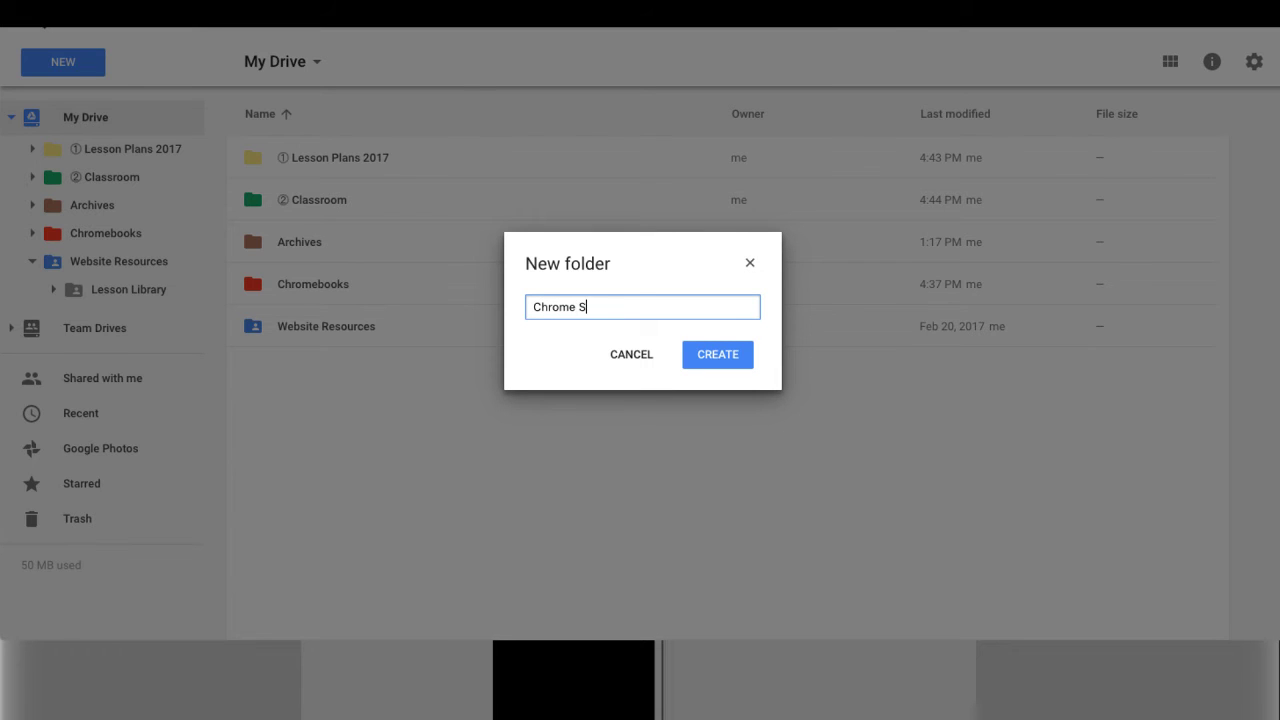
text(quad)
key(Return)
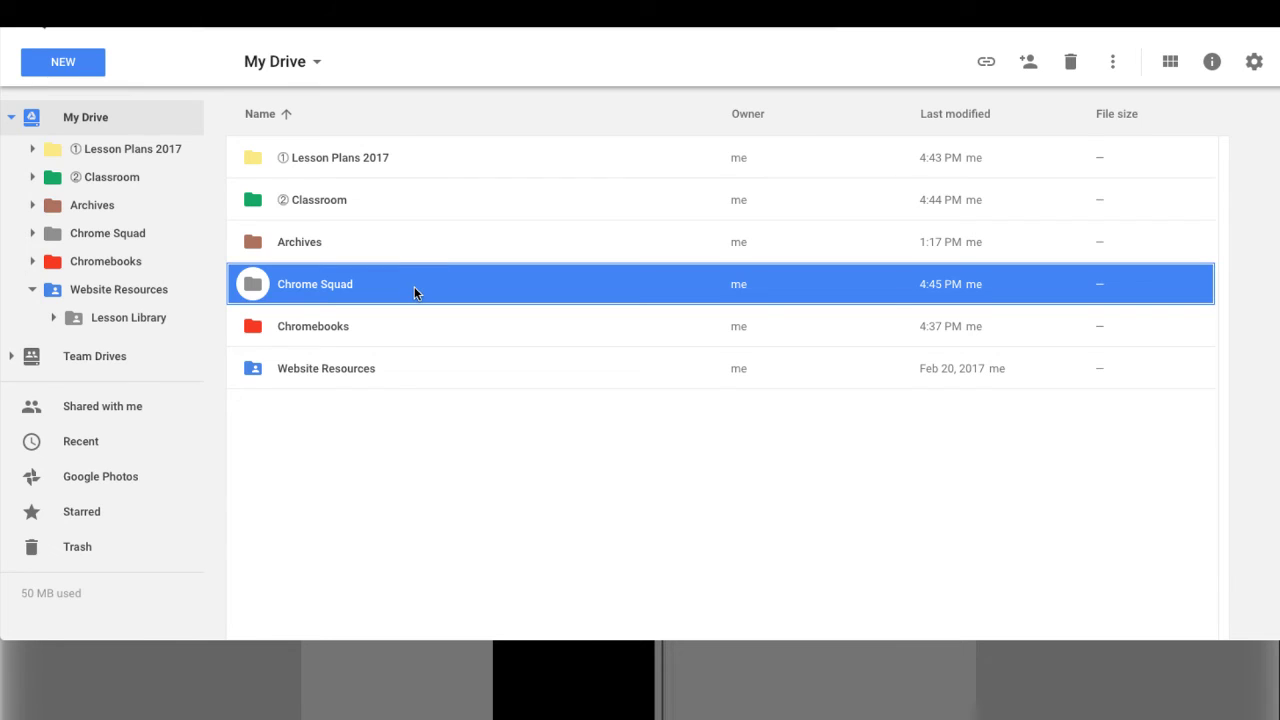
Share the Chrome Squad folder with a colleague's account and the Sample Student account, and send the invitation.
click(414, 286)
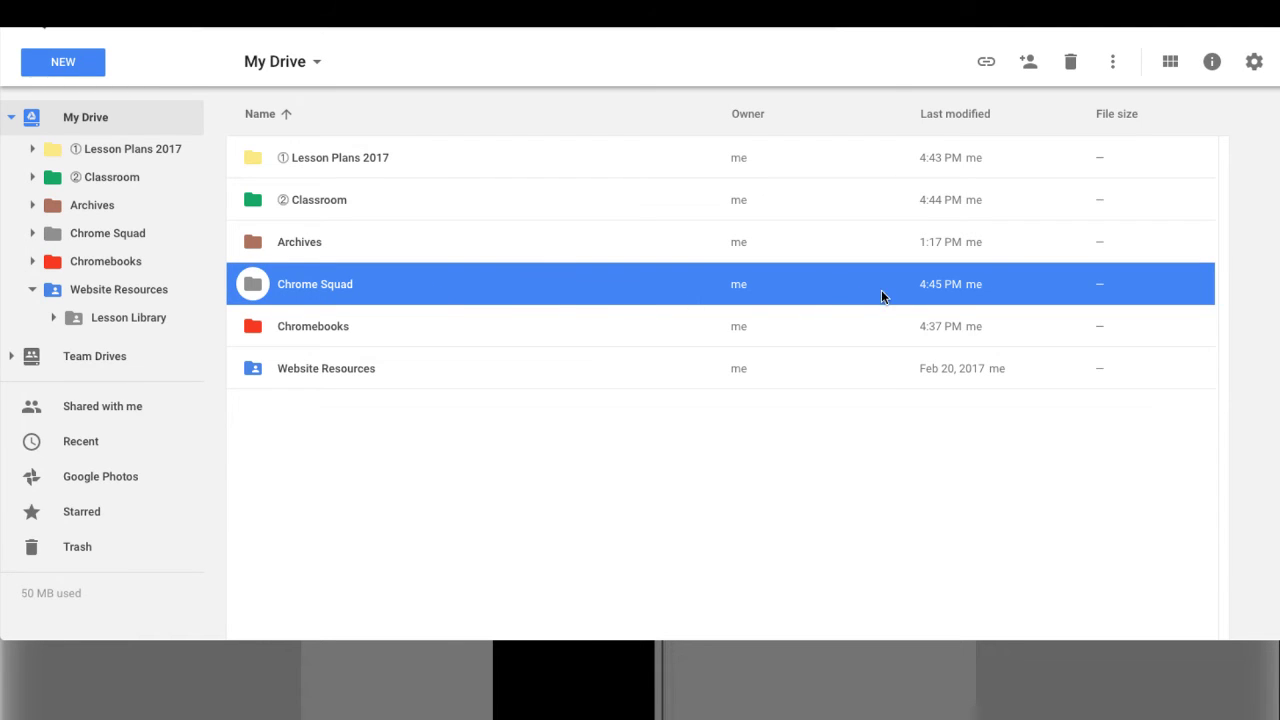
click(1030, 64)
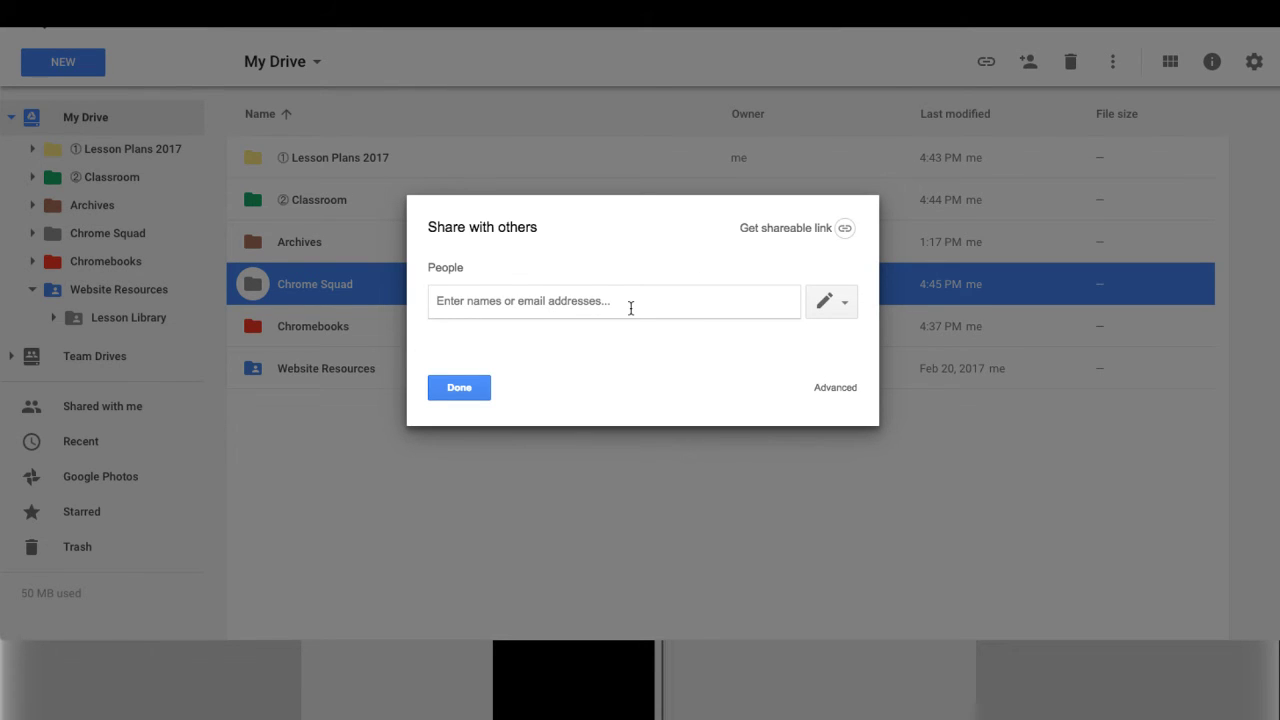
text(dodi)
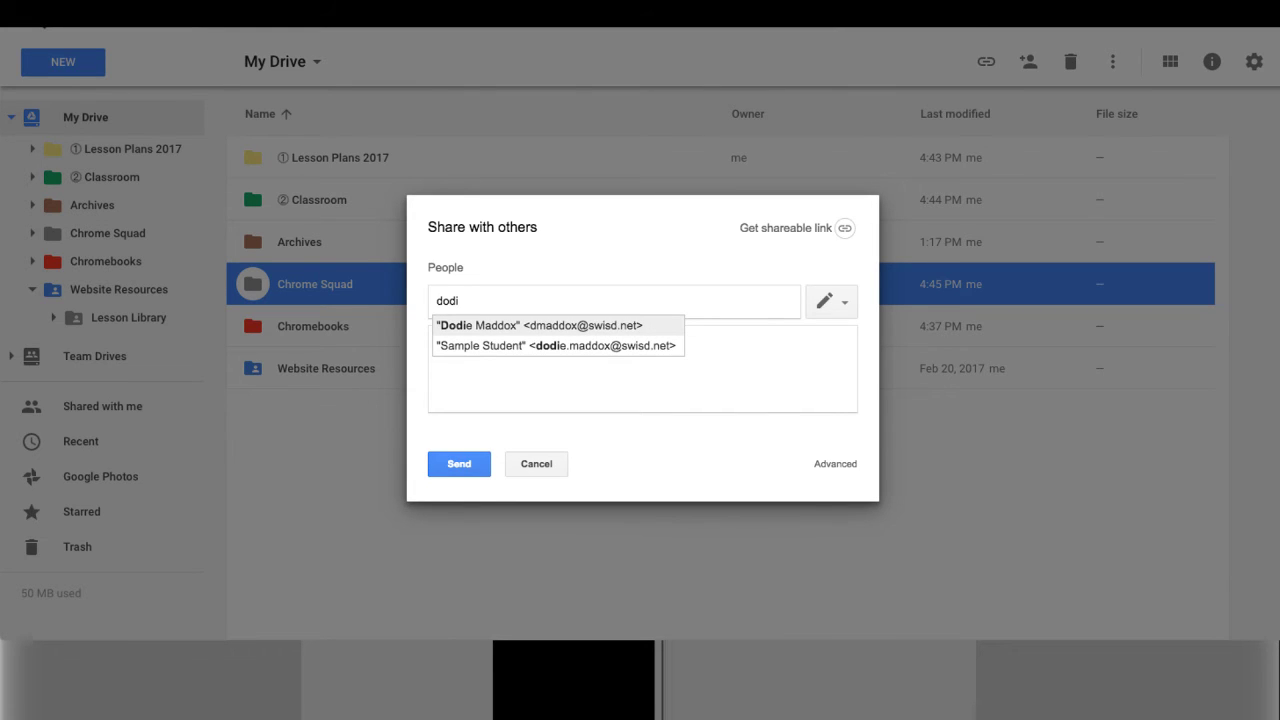
key(Return)
text(dodie)
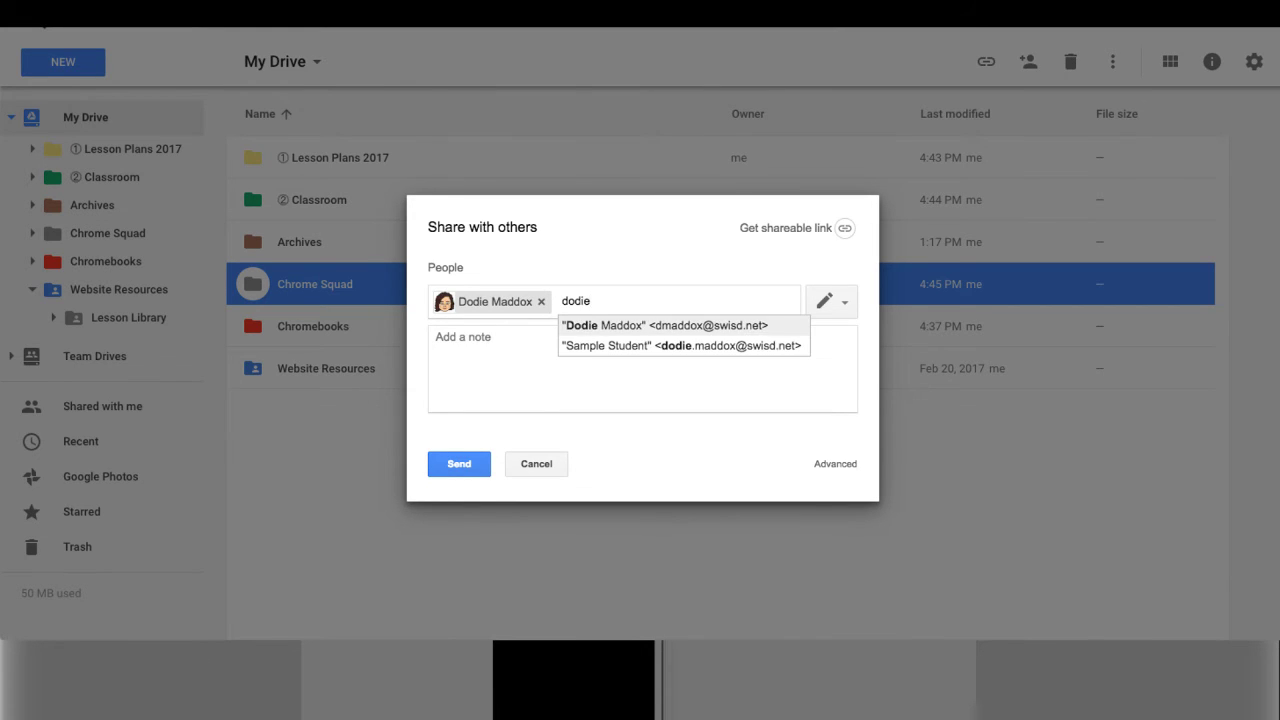
key(Down)
key(Return)
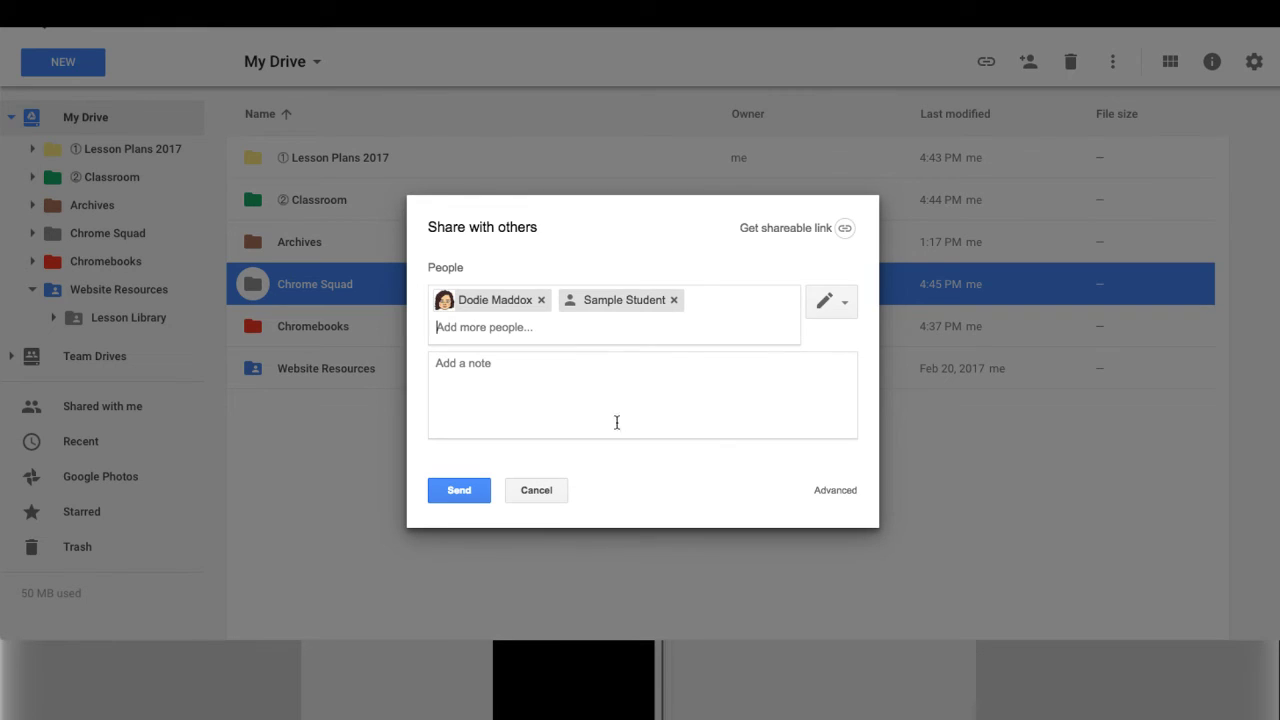
click(450, 495)
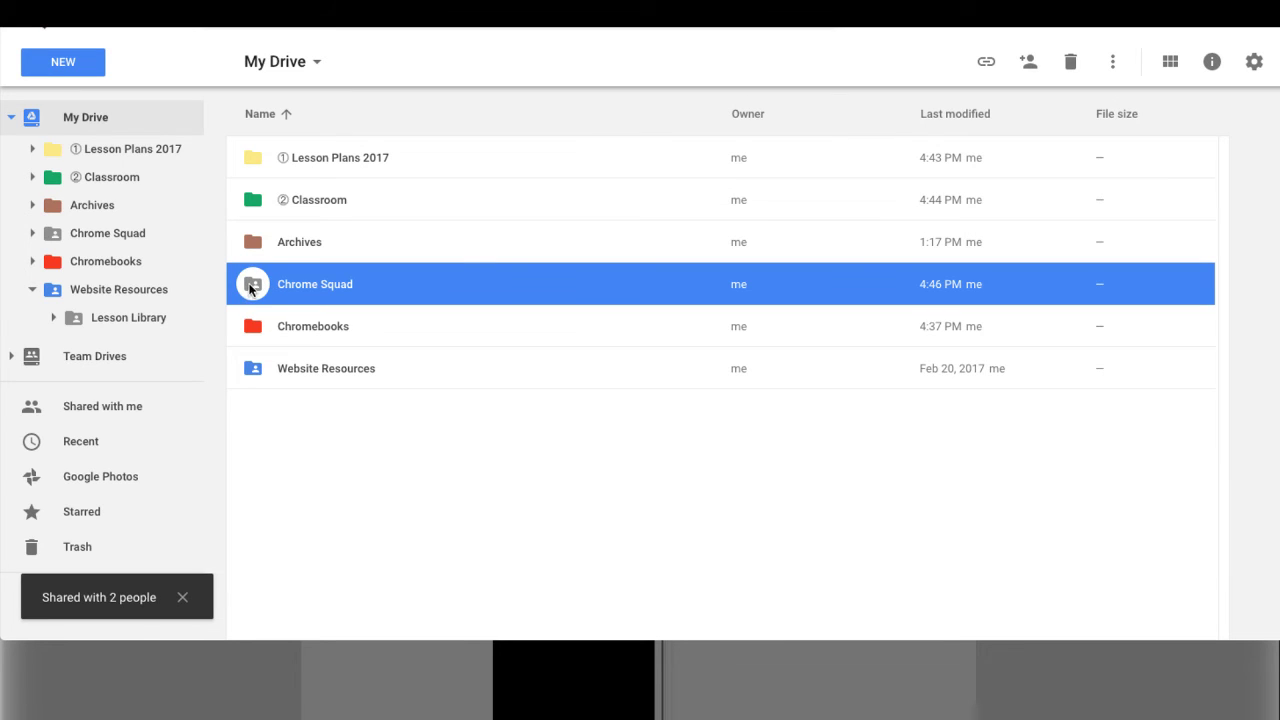
Create a Google Docs document titled "Welcome Letter" inside the shared Chrome Squad folder, accepting its sharing permissions, and return to Drive.
double_click(318, 284)
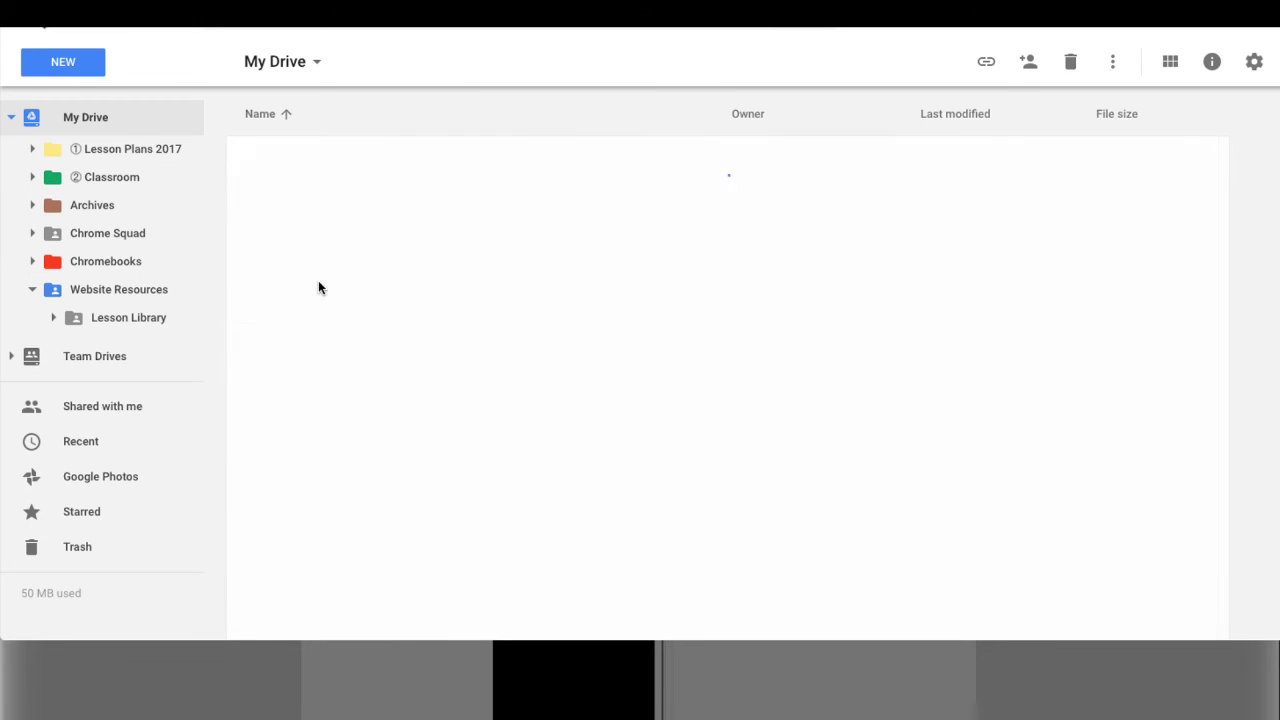
click(61, 64)
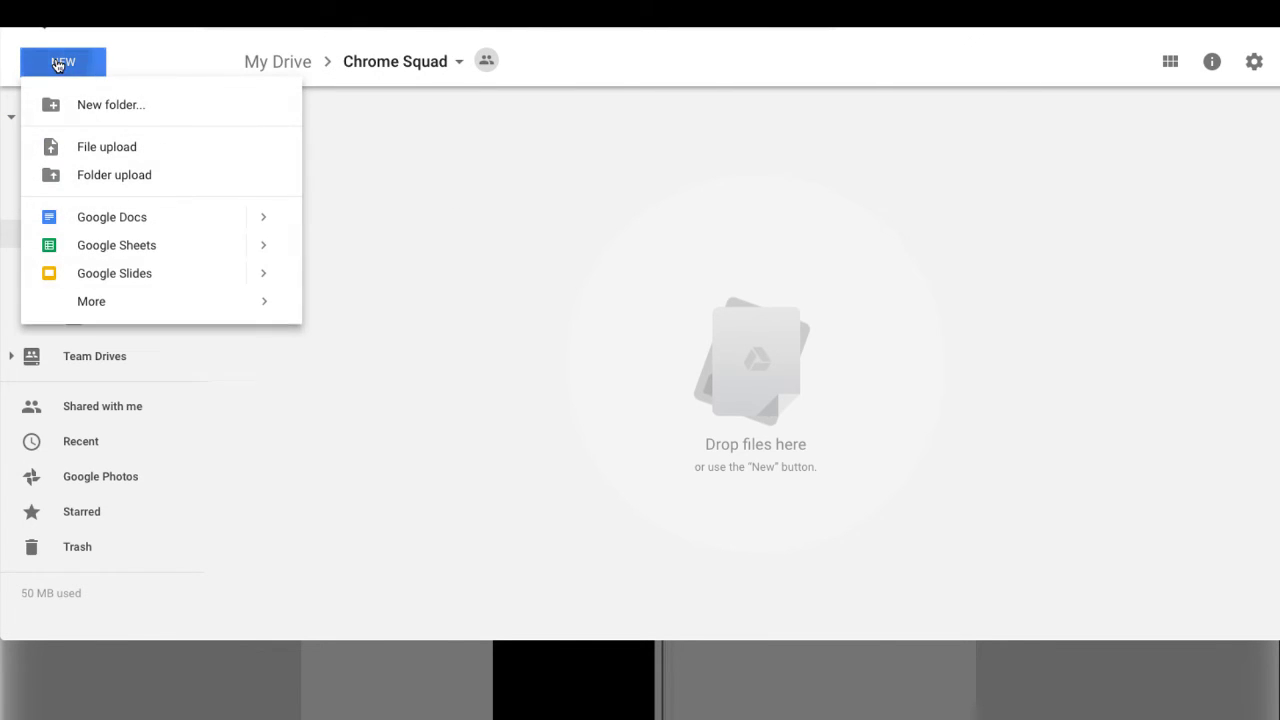
click(120, 218)
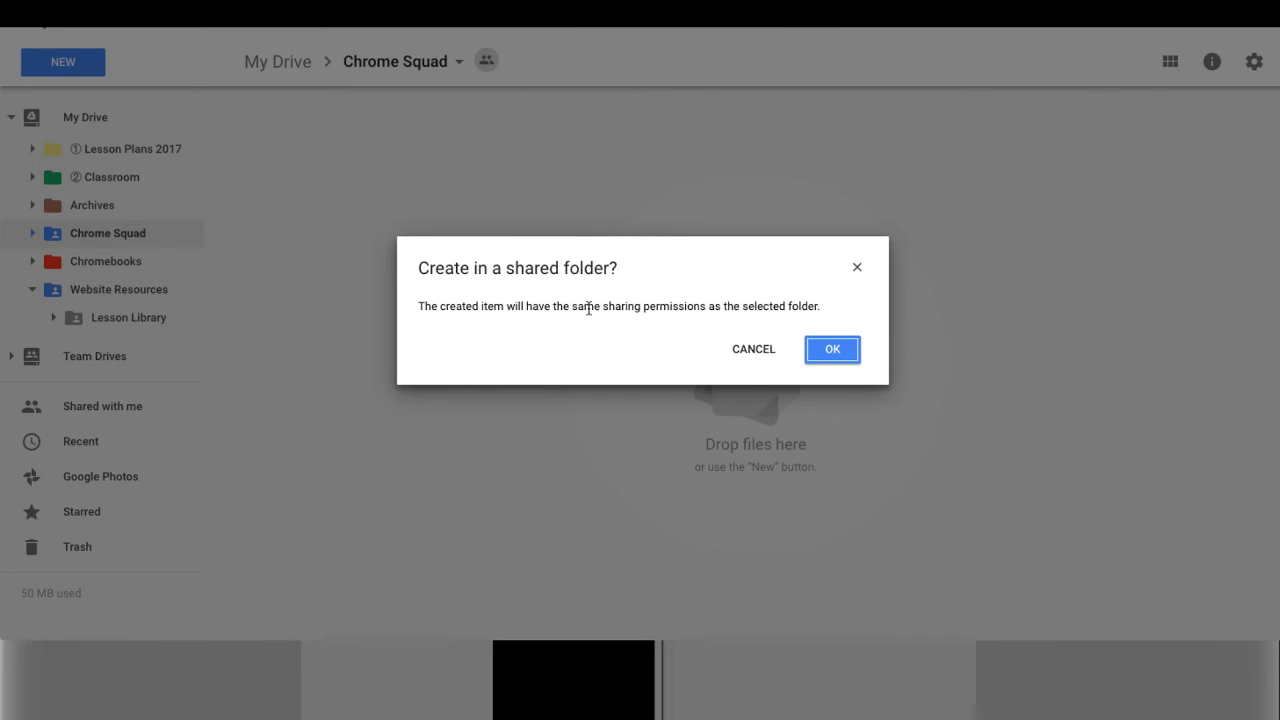
click(826, 349)
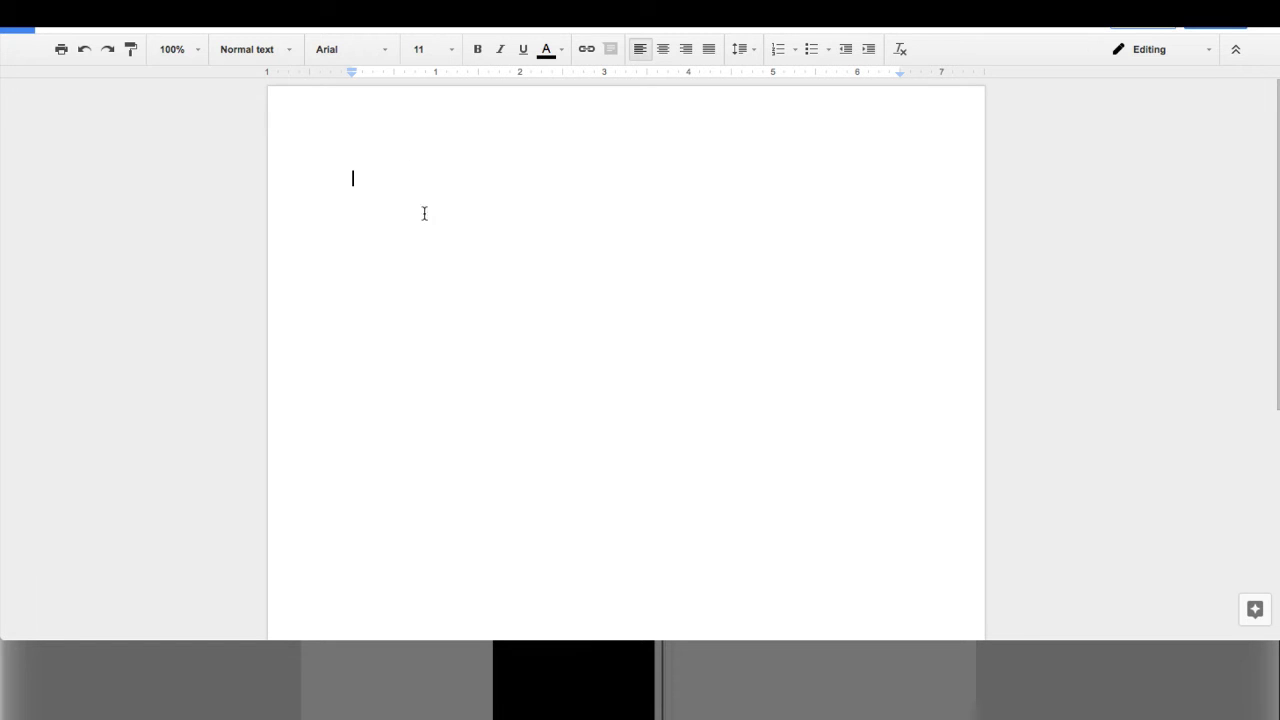
text(Welcome)
key(Tab)
key(ctrl+shift+Tab)
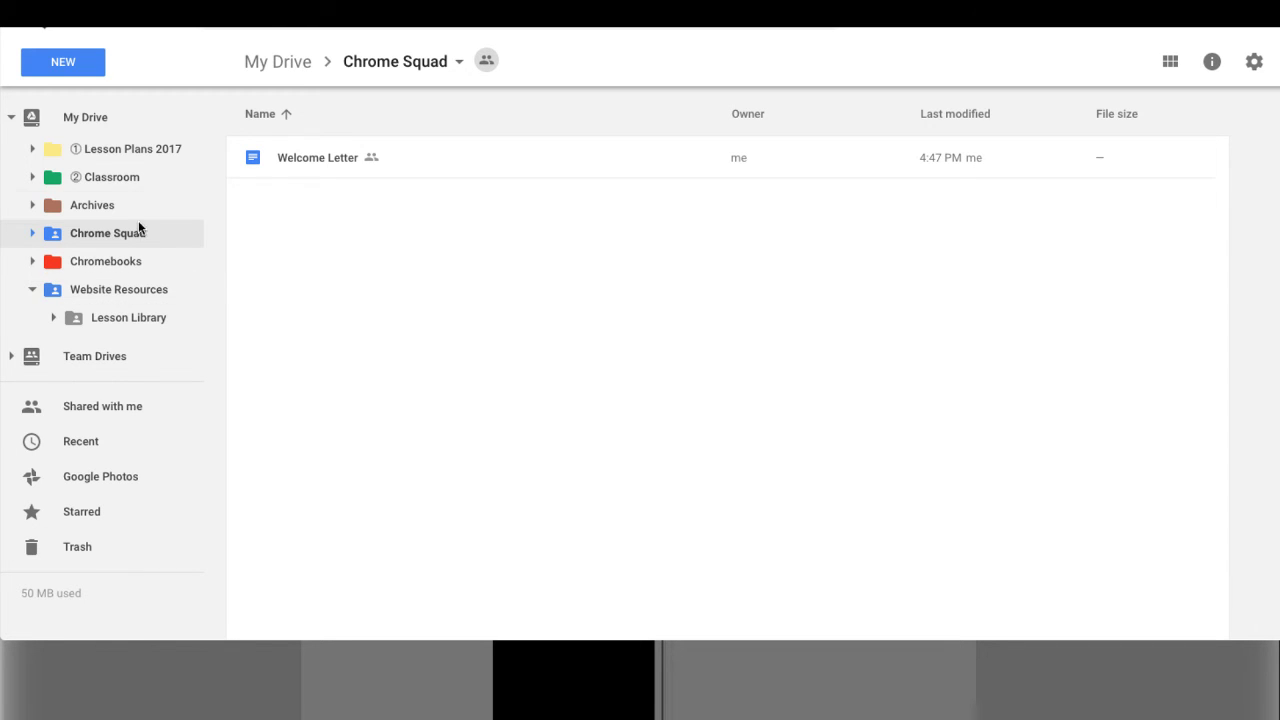
View the Chromebooks folder in the Lesson Library of Website Resources and select Chromebook HyperDoc Lesson 17-01.
click(52, 317)
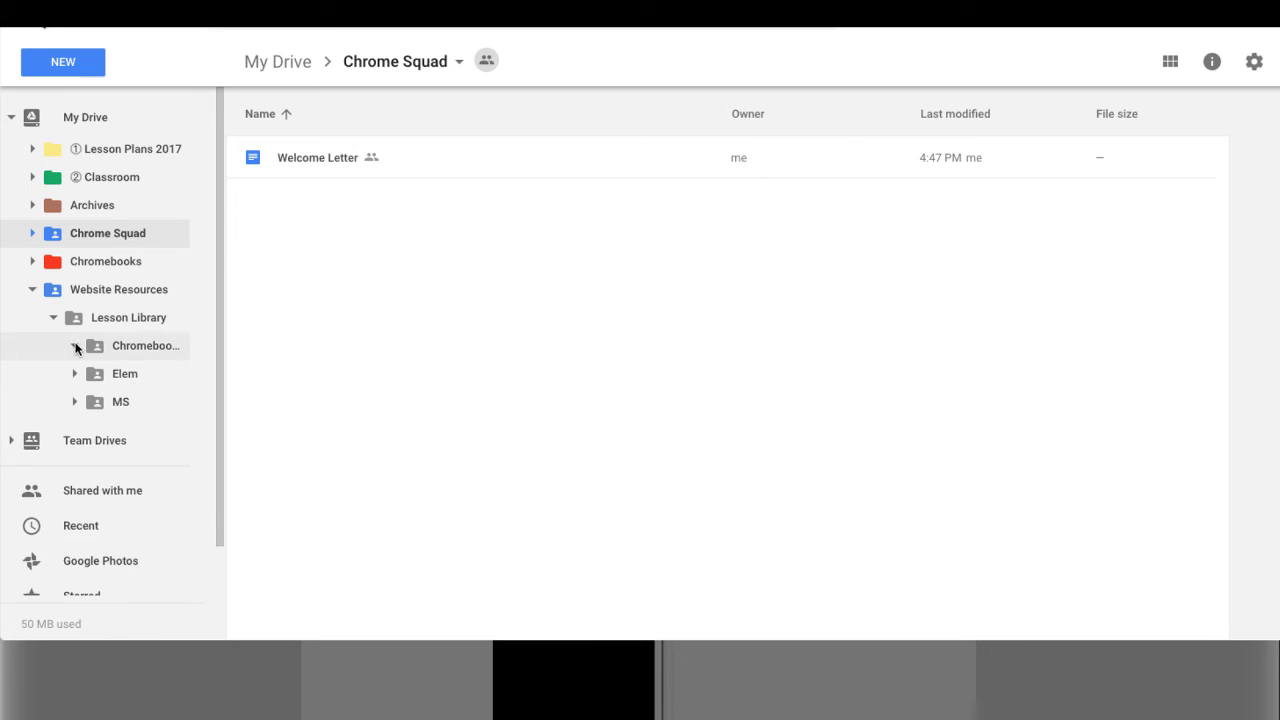
click(107, 348)
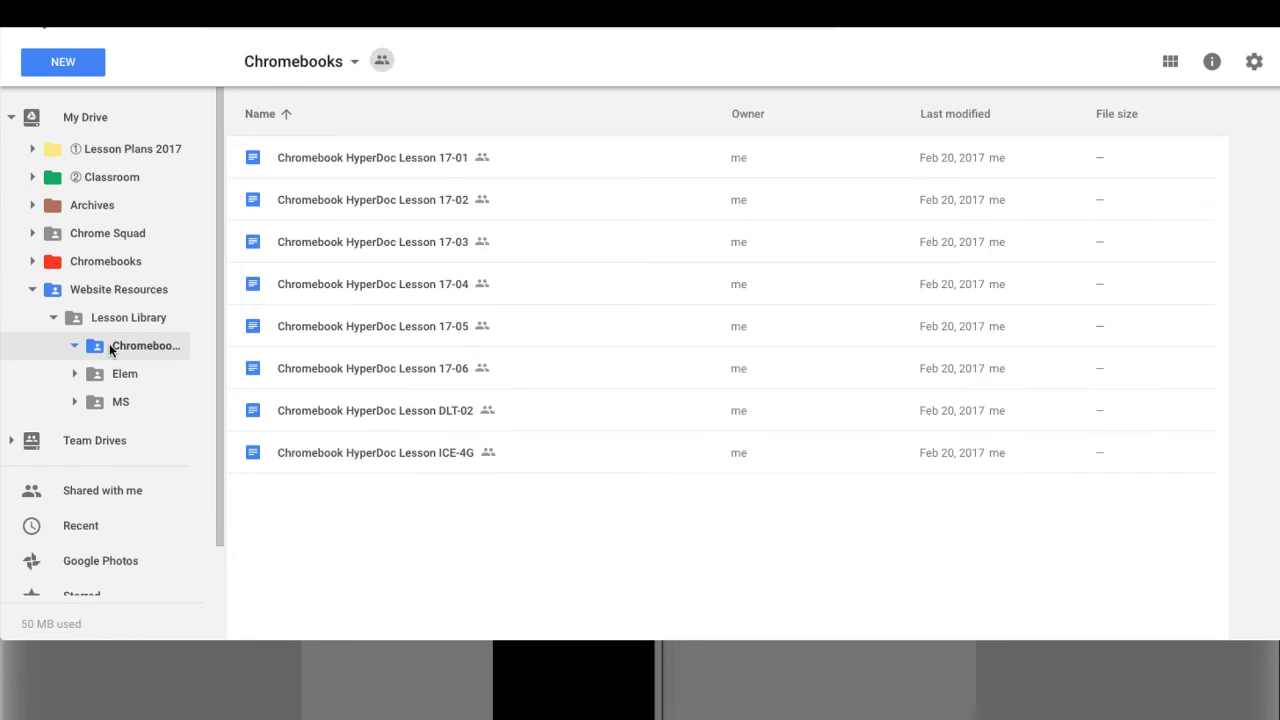
click(340, 170)
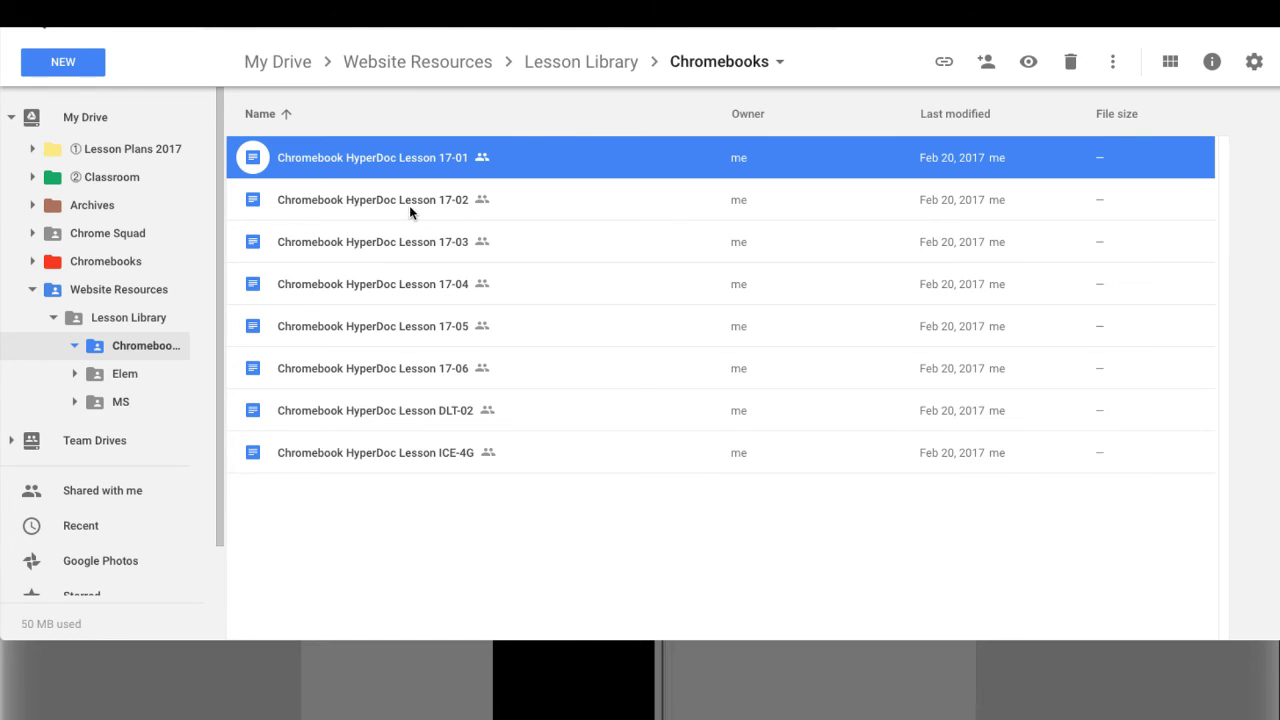
Add Chromebook HyperDoc Lesson 17-01 to the HyperDocs folder inside ① Lesson Plans 2017 while keeping it in its current folder.
key(z)
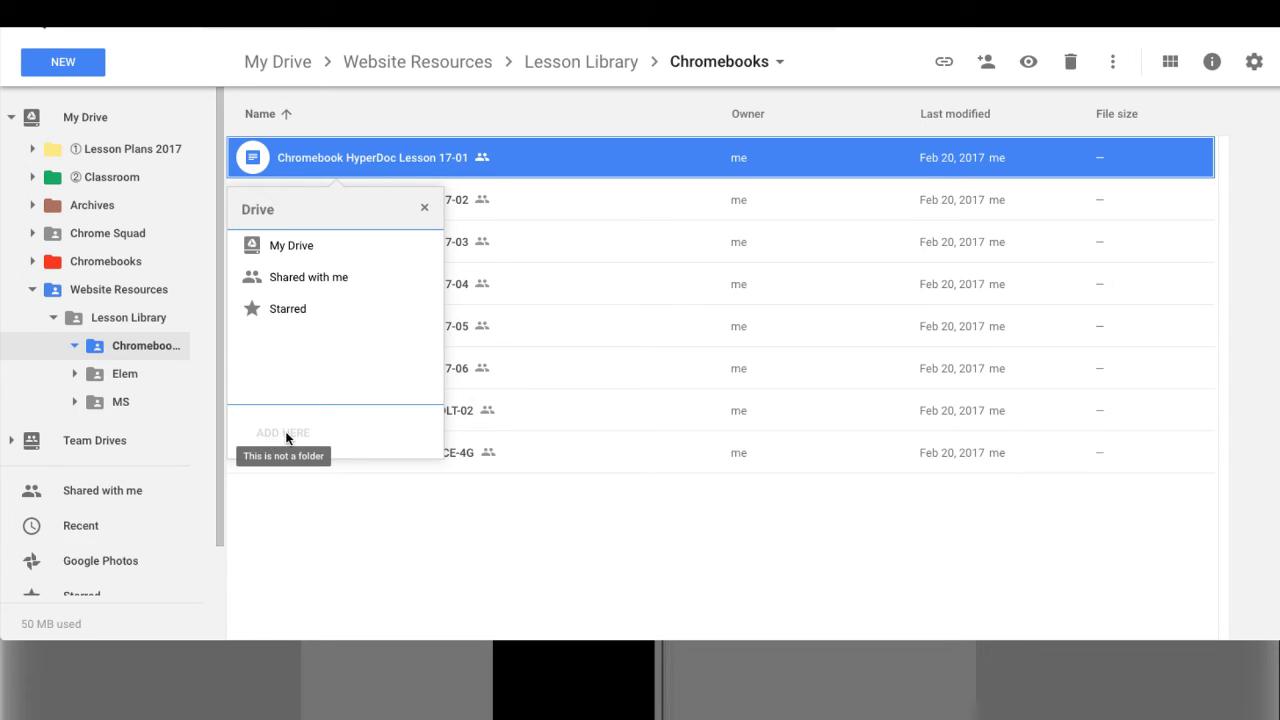
click(425, 246)
click(364, 246)
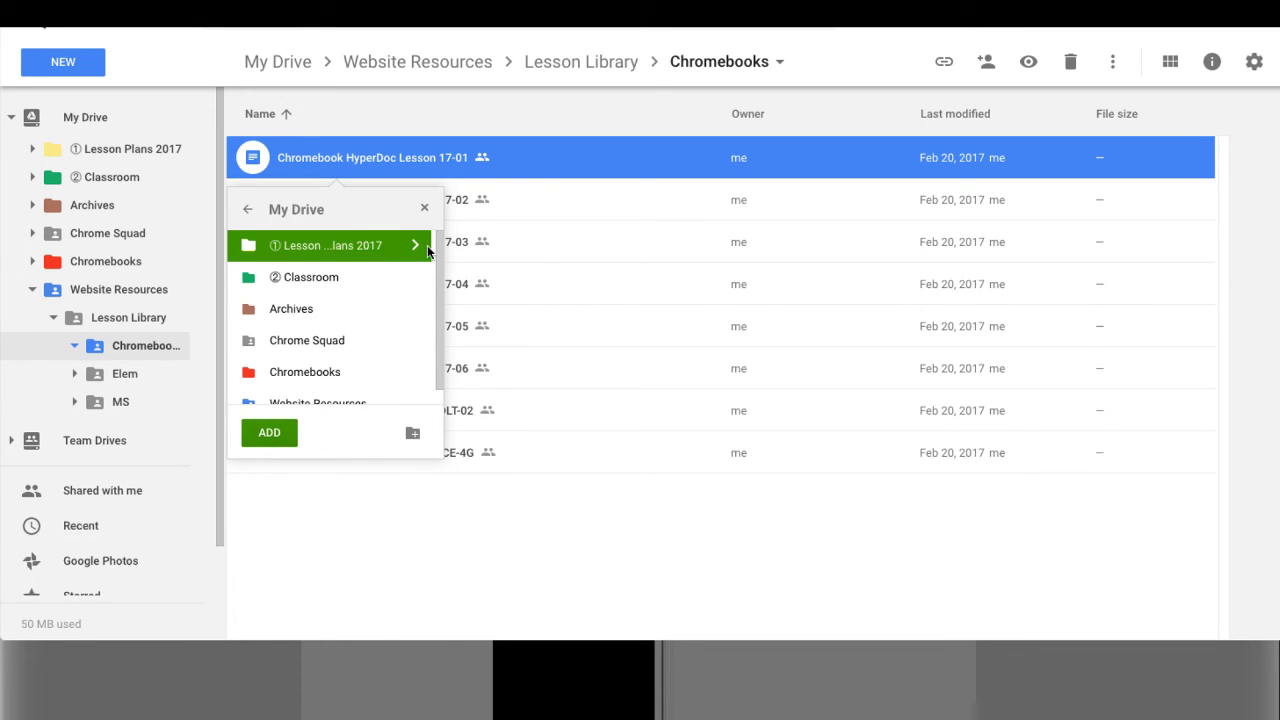
click(411, 246)
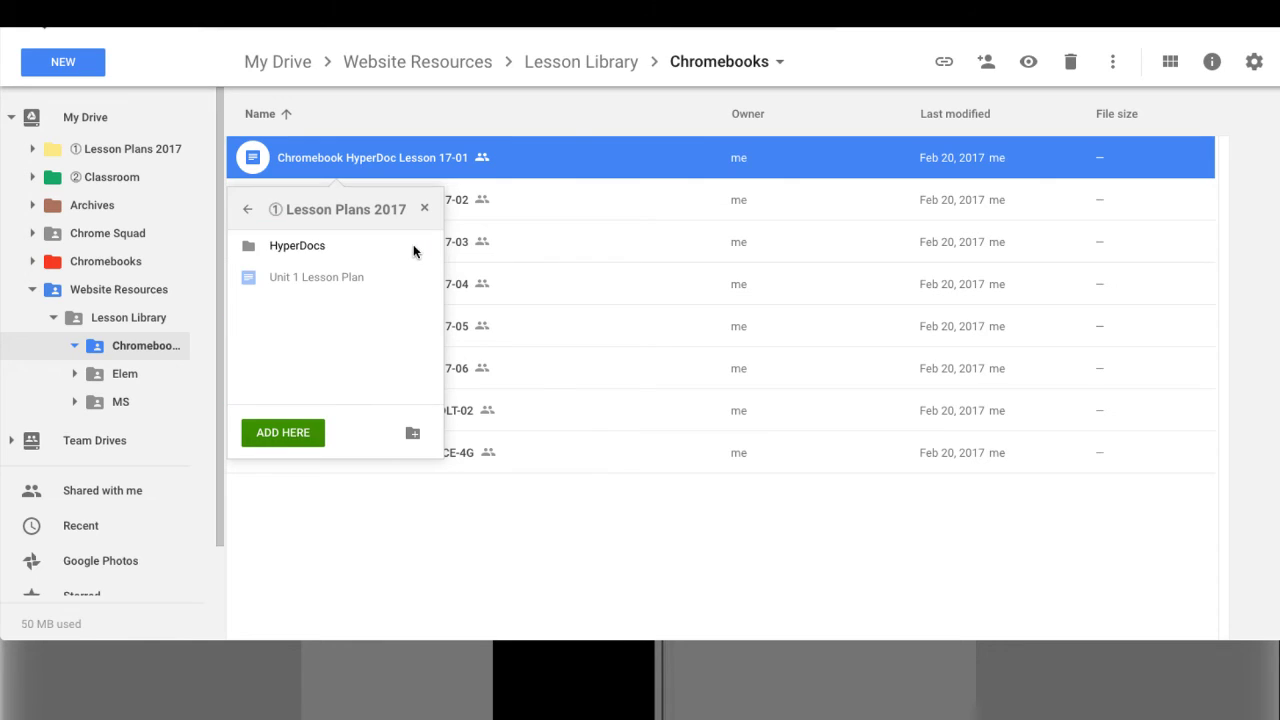
click(343, 246)
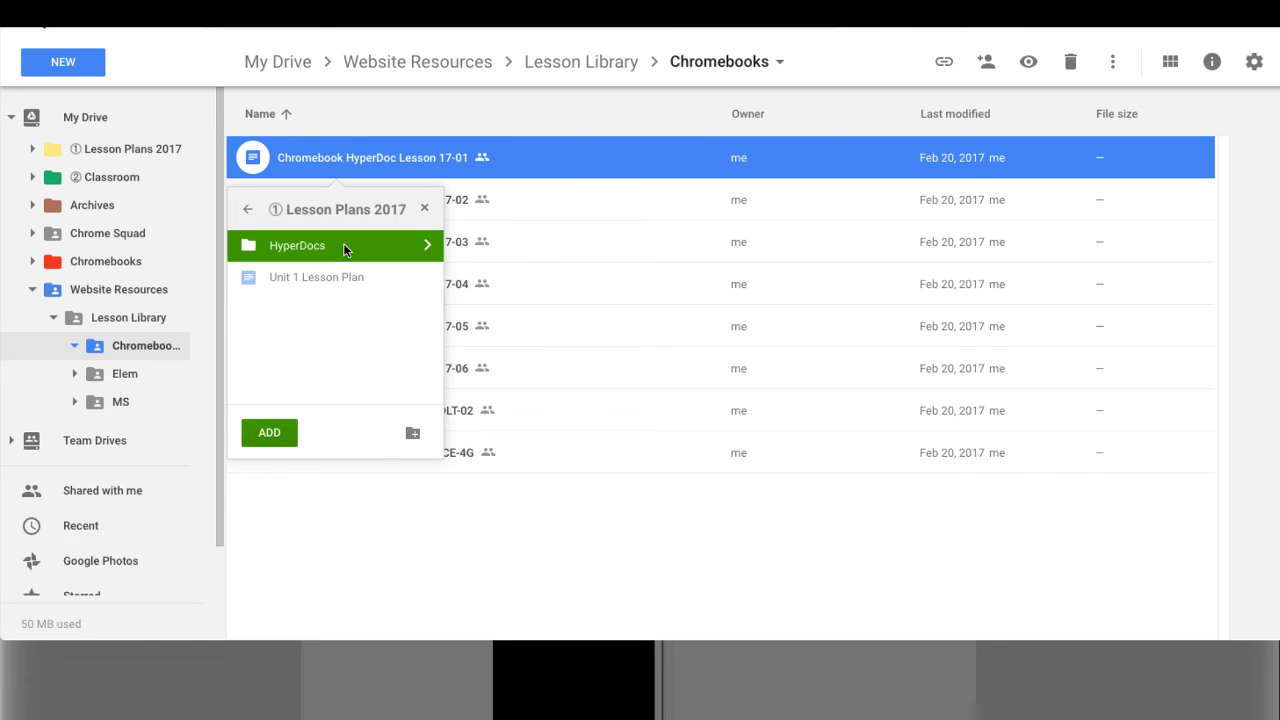
click(270, 436)
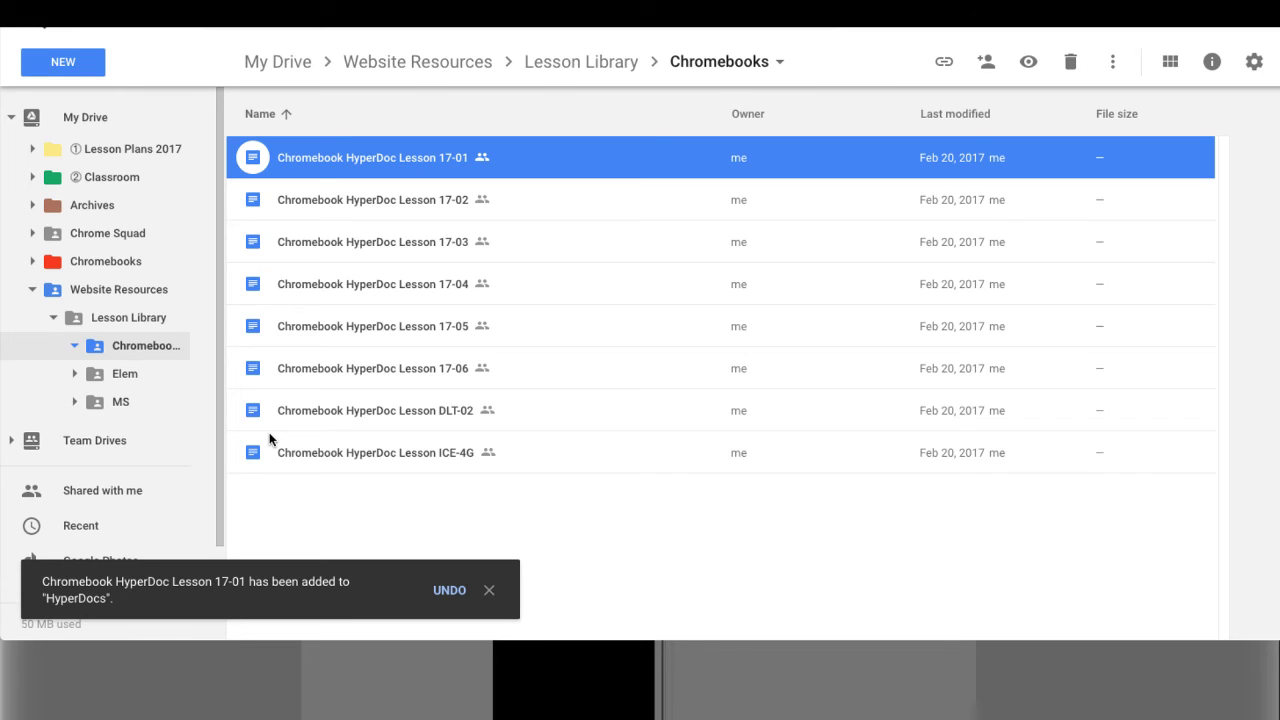
Check for Chromebook HyperDoc Lesson 17-01 in both the HyperDocs folder and the Lesson Library's Chromebooks folder, and collapse the folder tree.
click(32, 148)
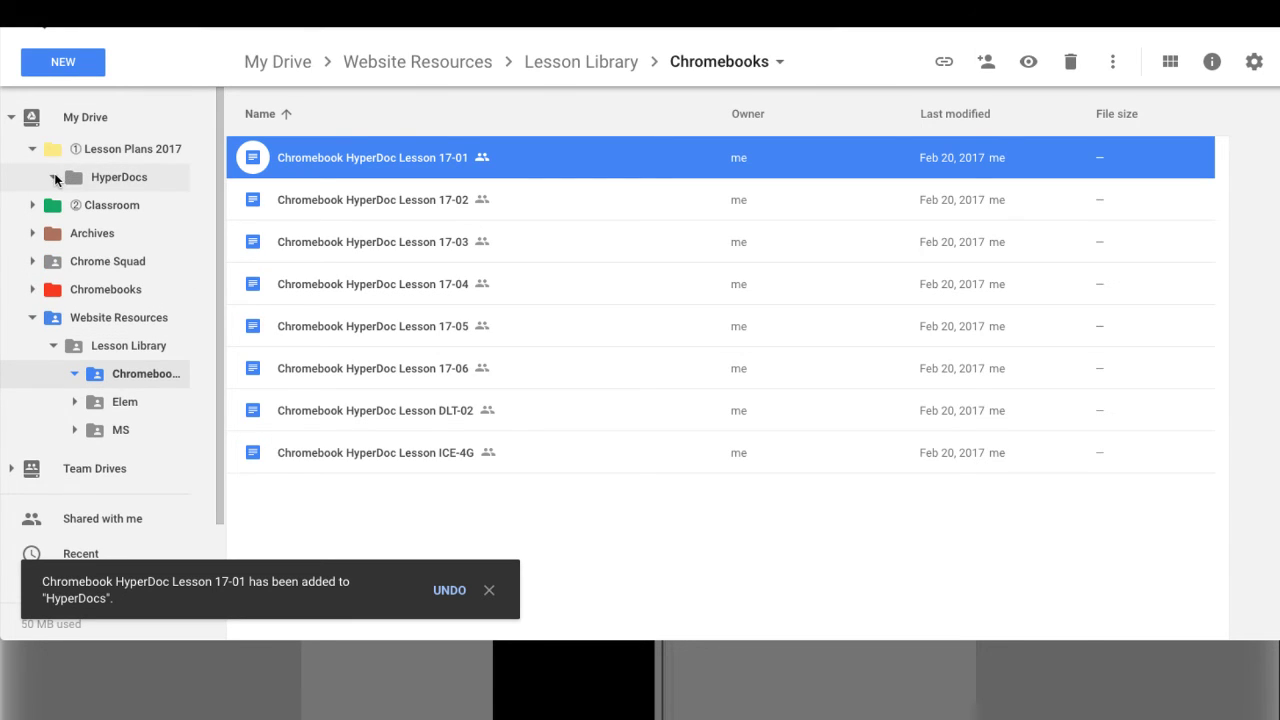
click(123, 176)
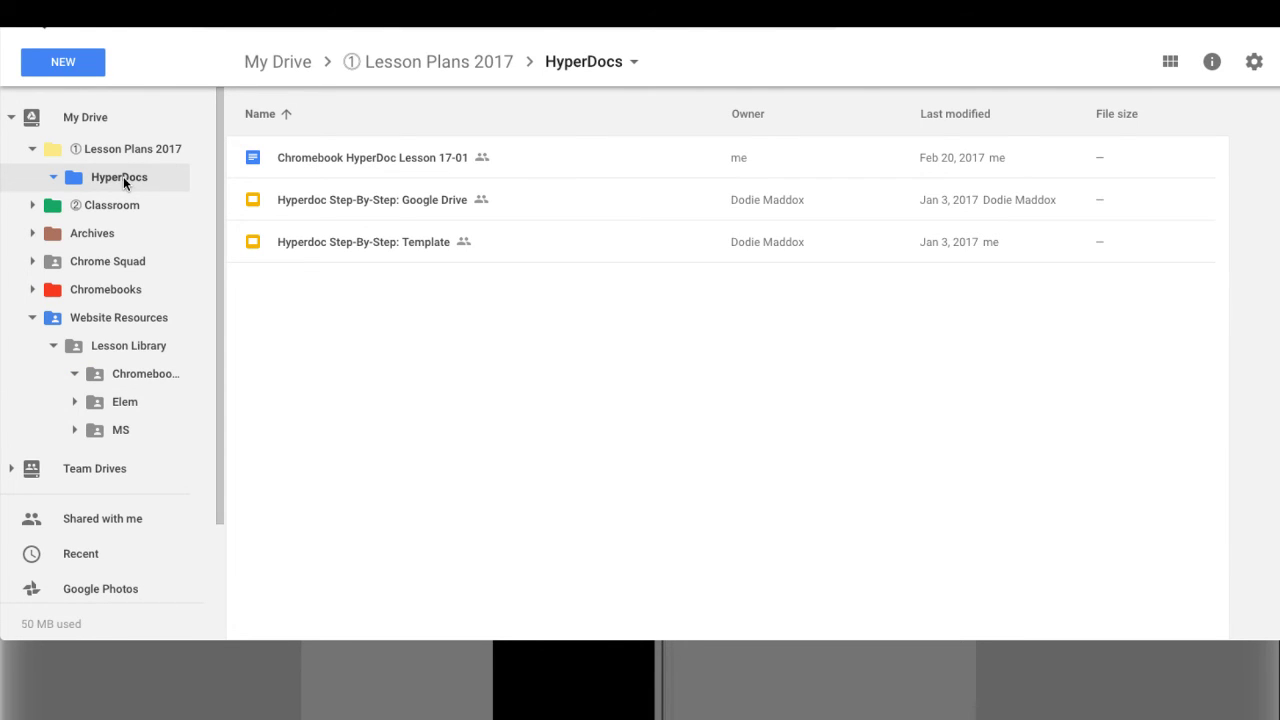
click(300, 162)
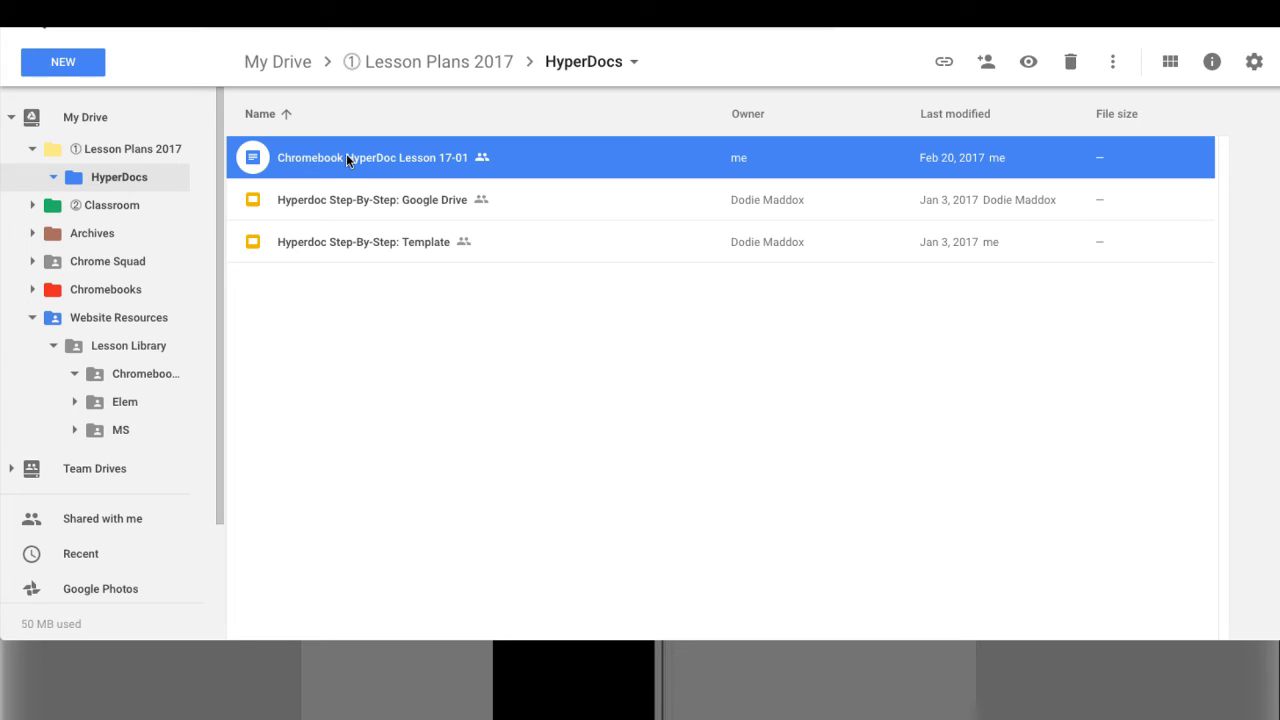
click(145, 376)
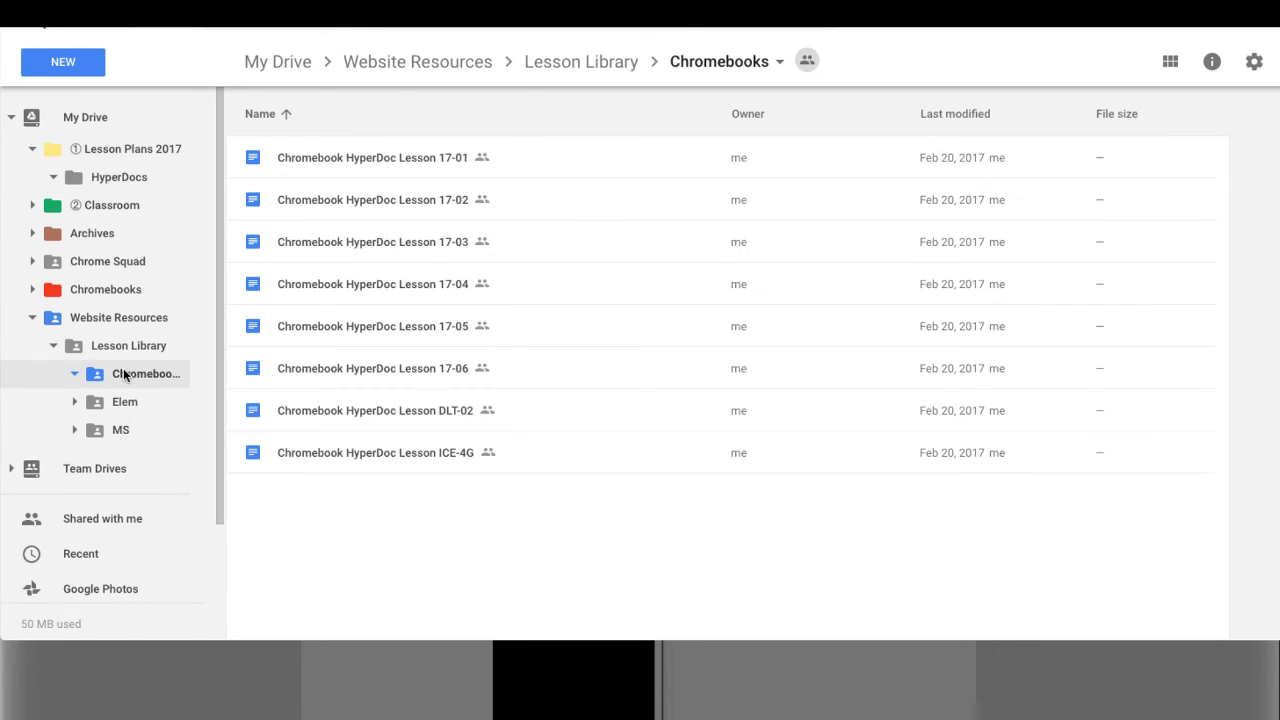
click(33, 150)
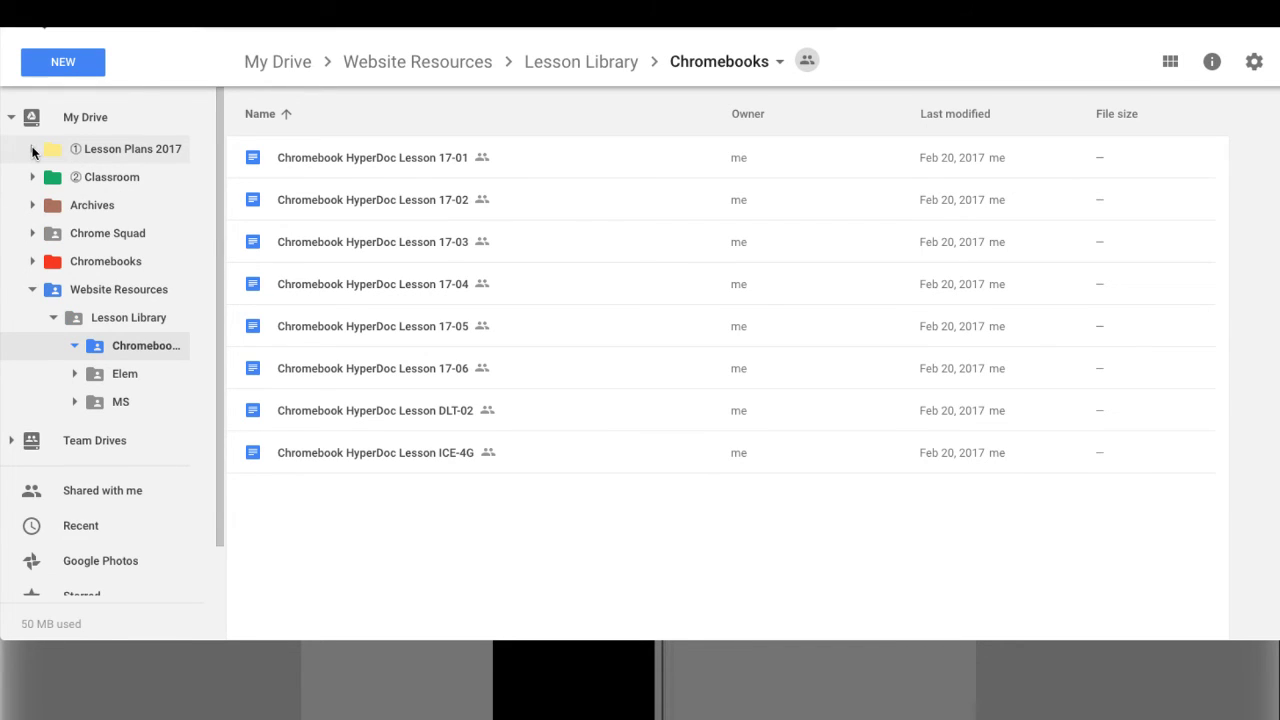
click(32, 289)
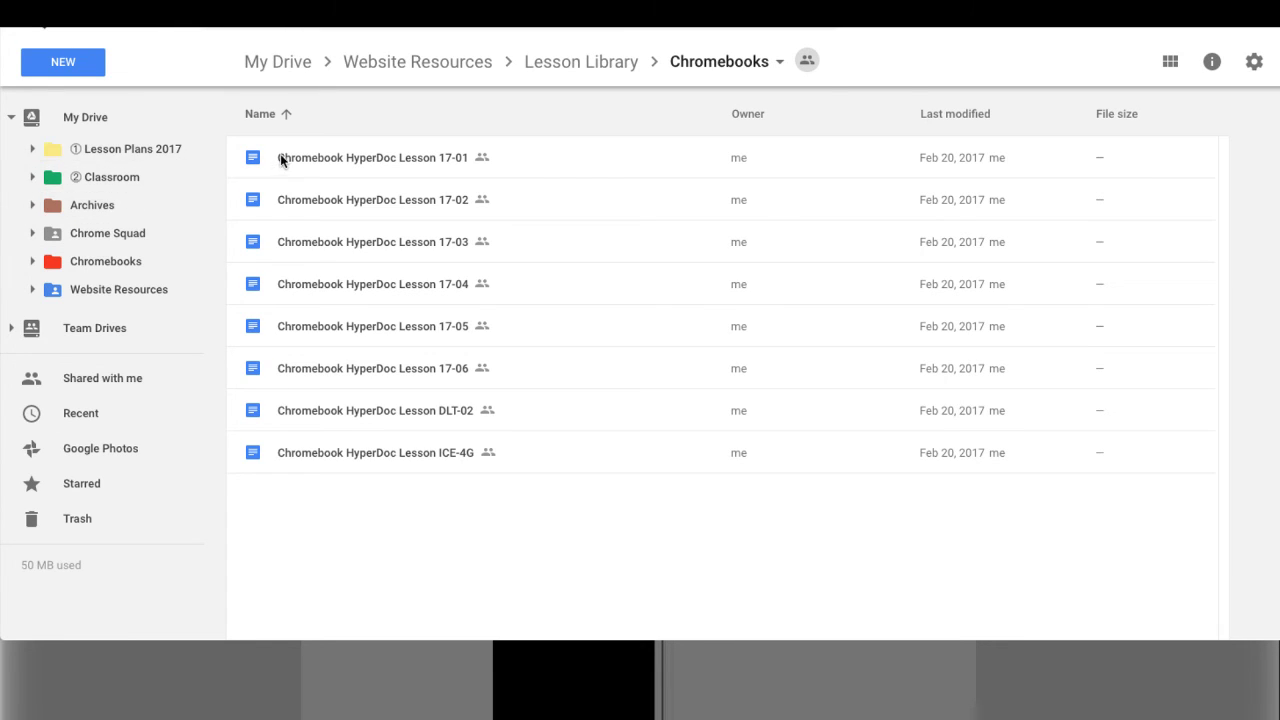
click(323, 164)
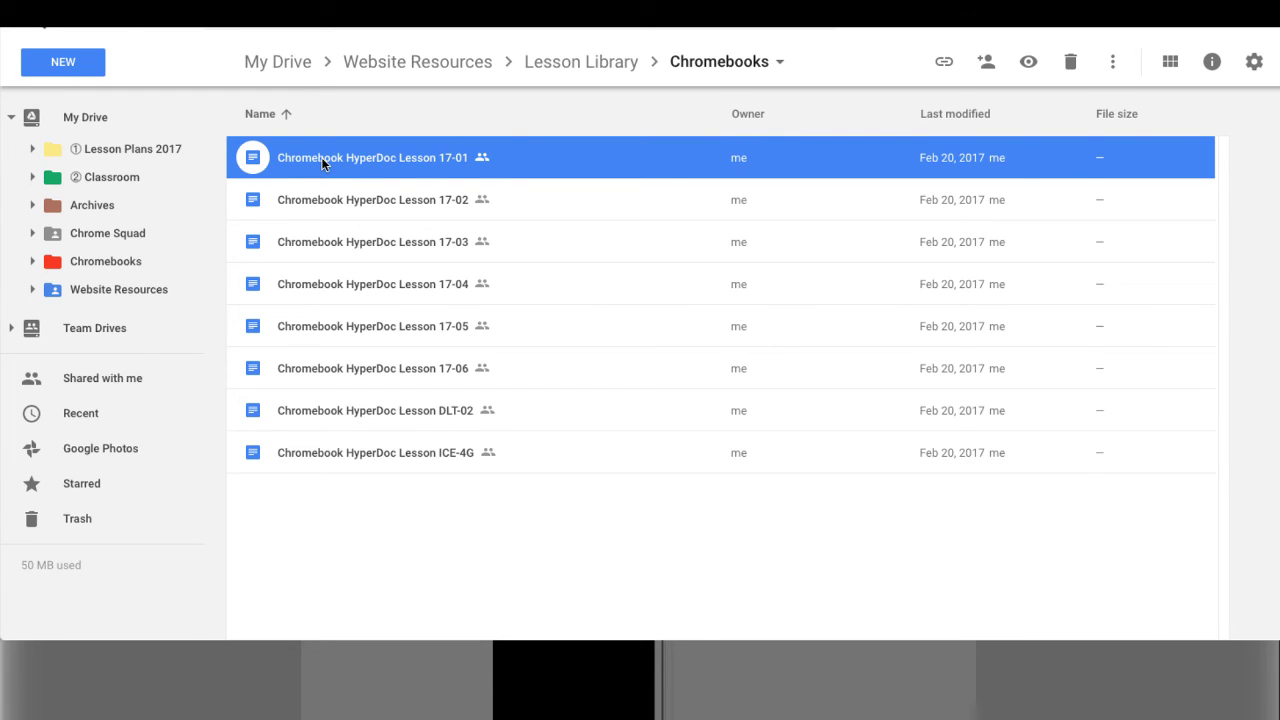
right_click(323, 164)
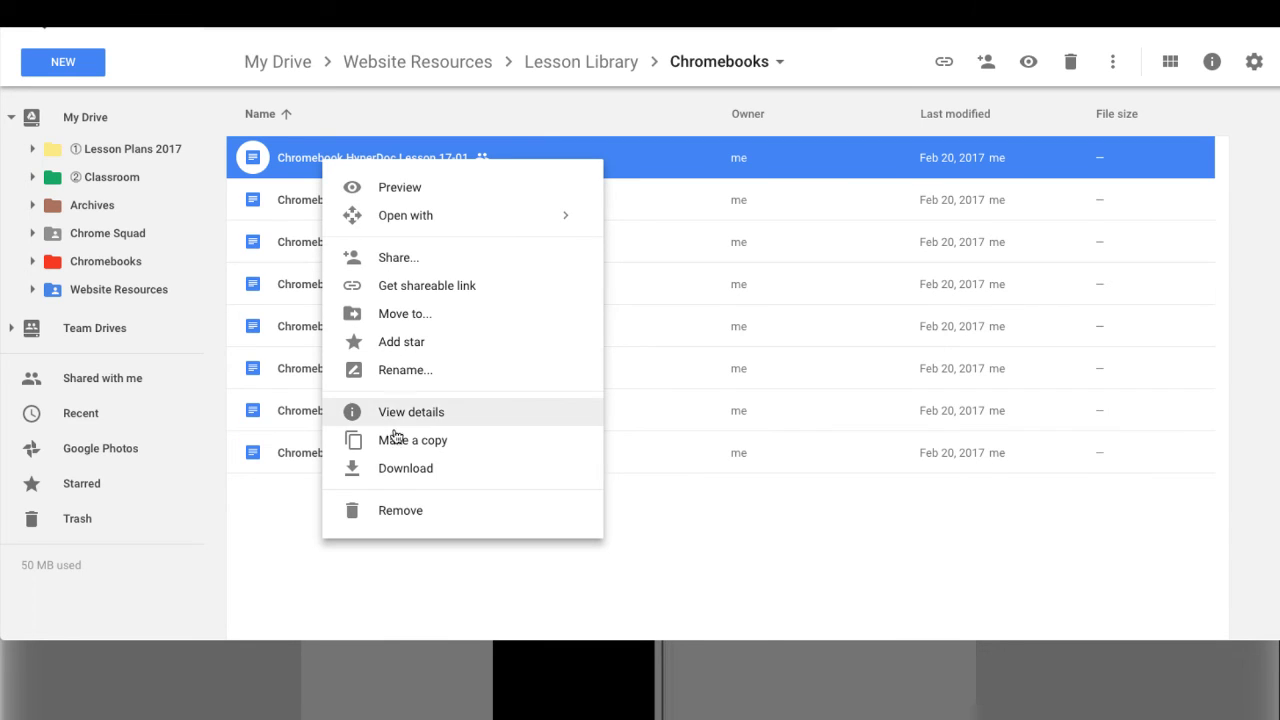
click(389, 315)
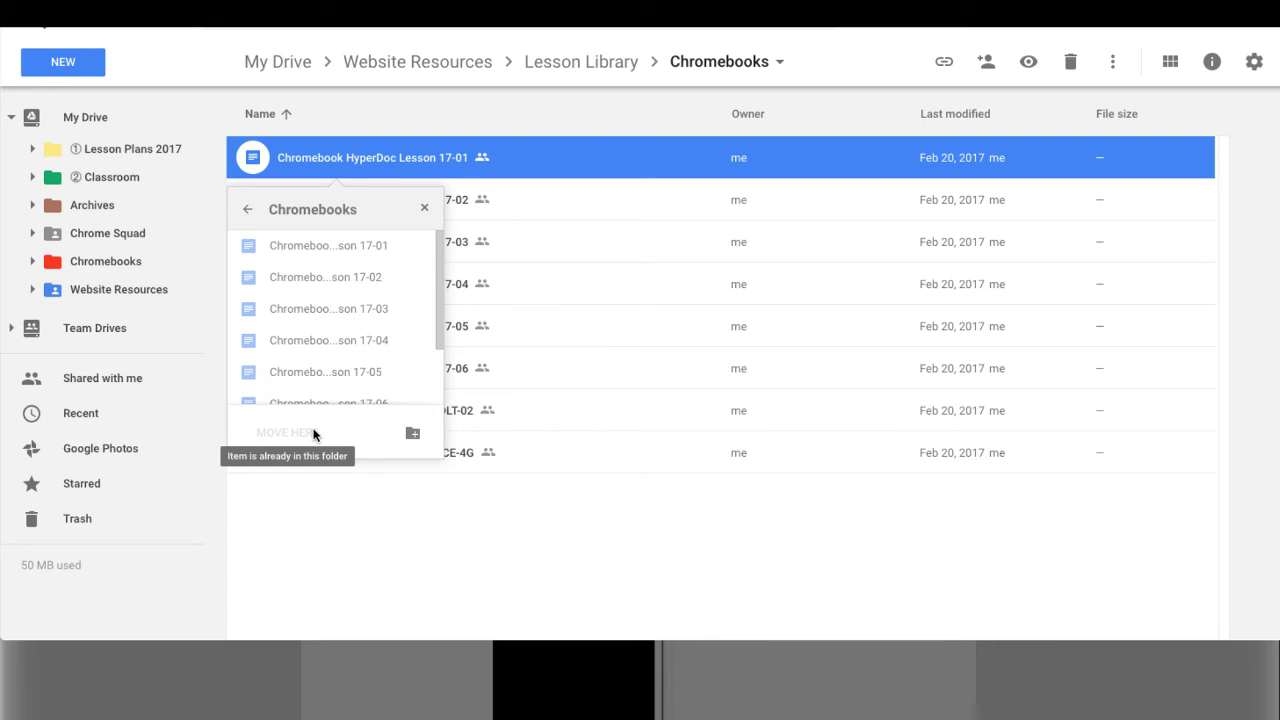
click(250, 214)
click(250, 214)
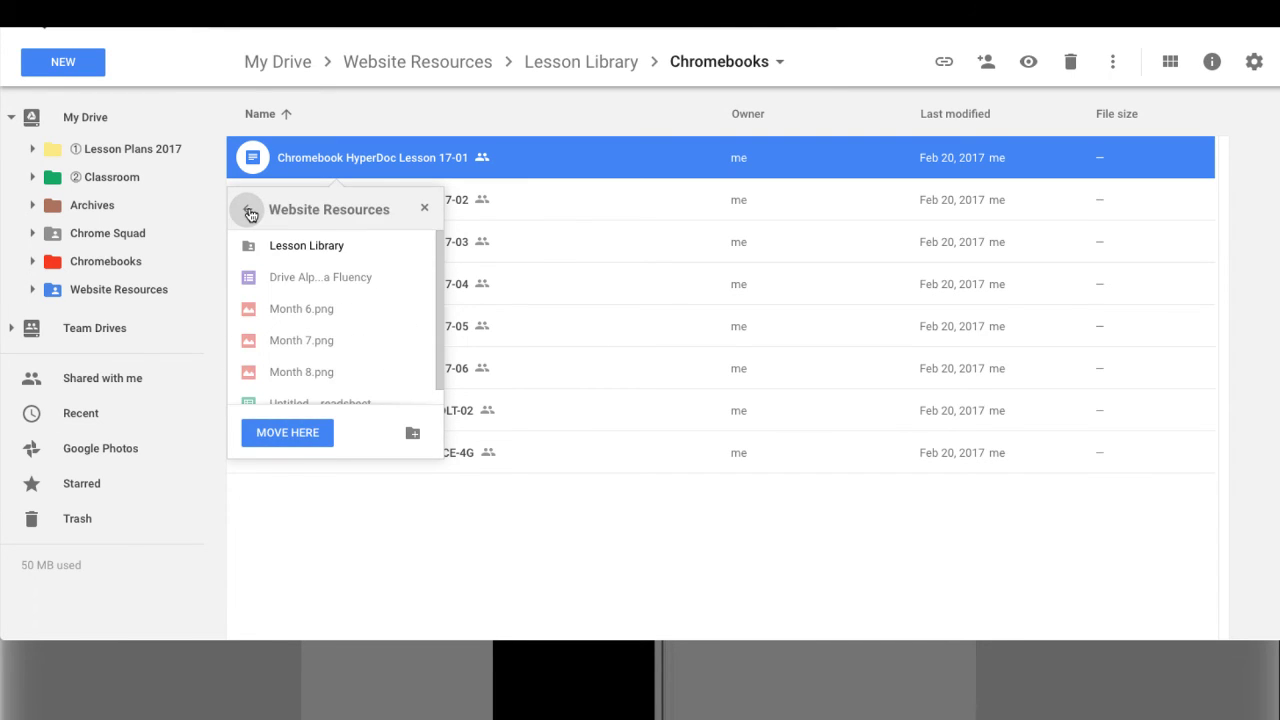
click(250, 214)
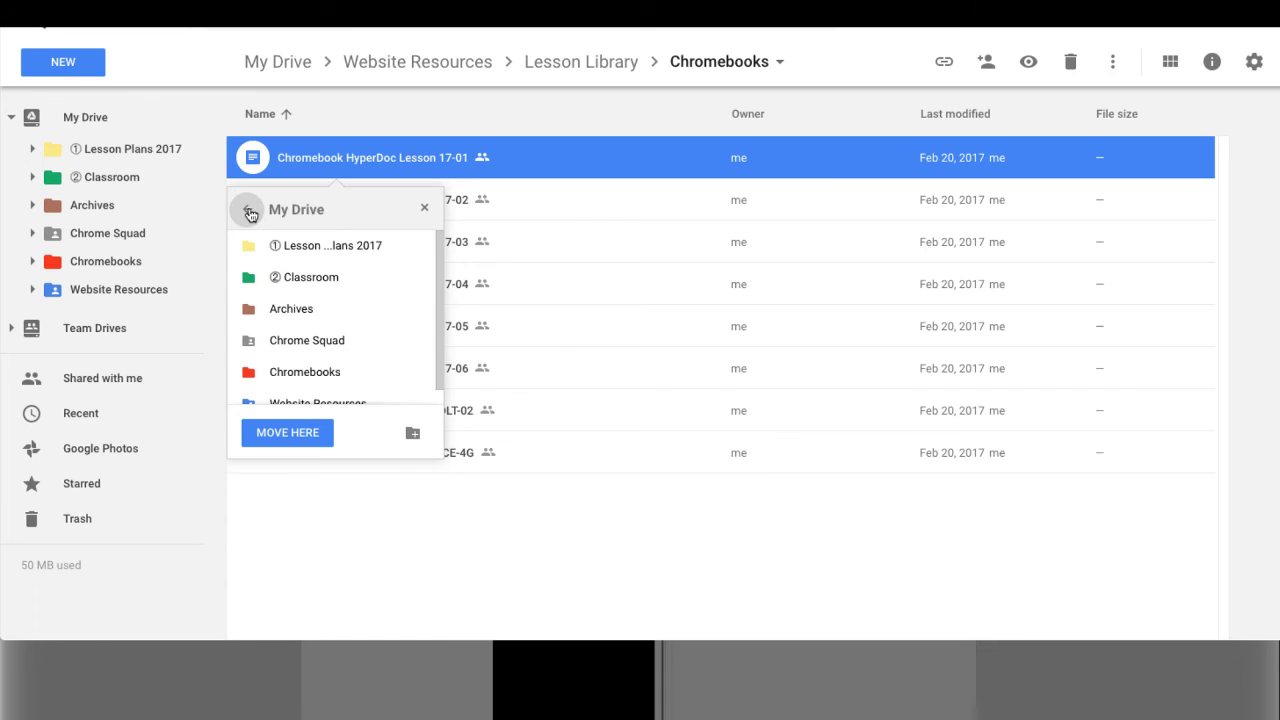
click(424, 207)
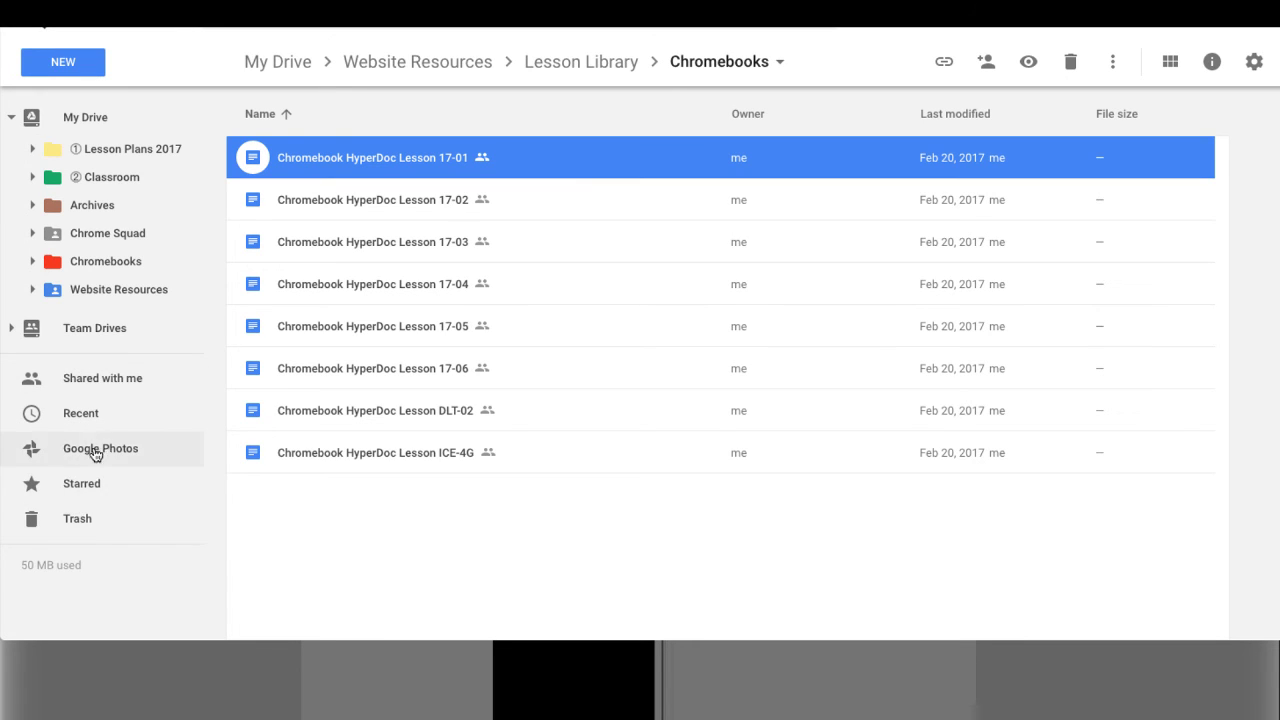
Add the shared Explore-Explain-Apply HyperDoc Lesson Plan Template to My Drive and move it into HyperDocs inside ① Lesson Plans 2017.
click(113, 381)
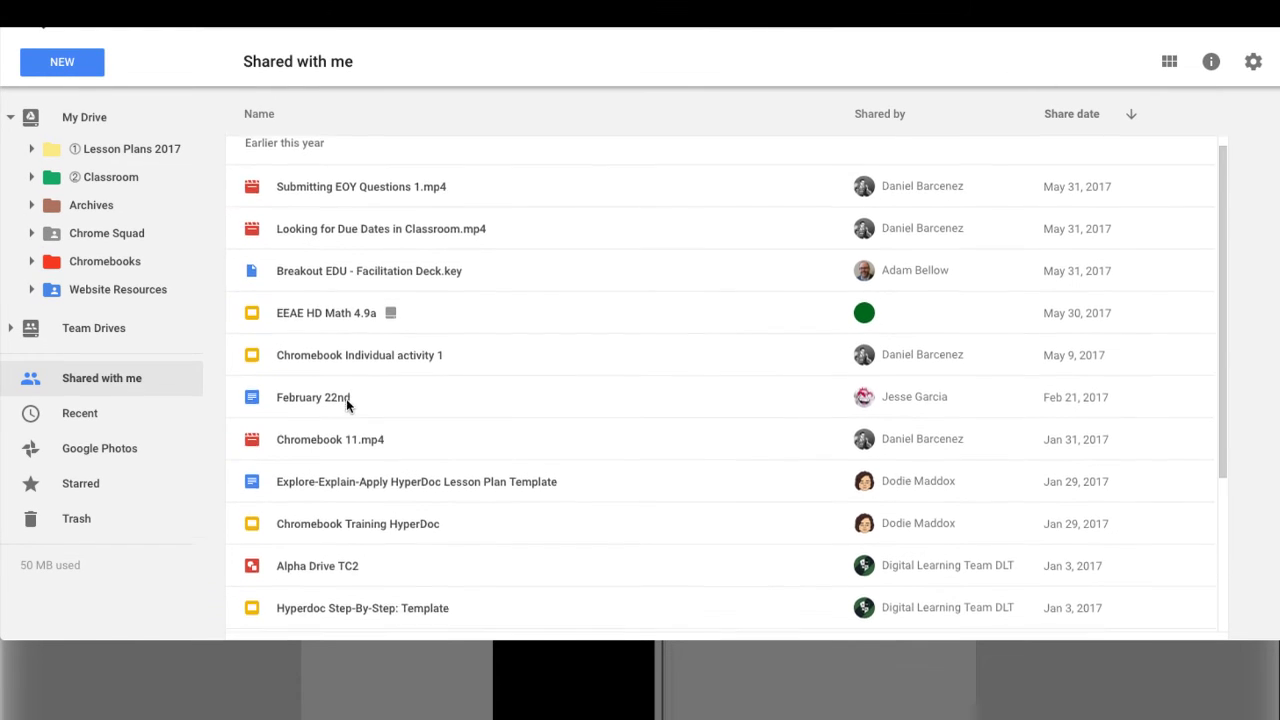
scroll(346, 400, down, 1)
click(347, 422)
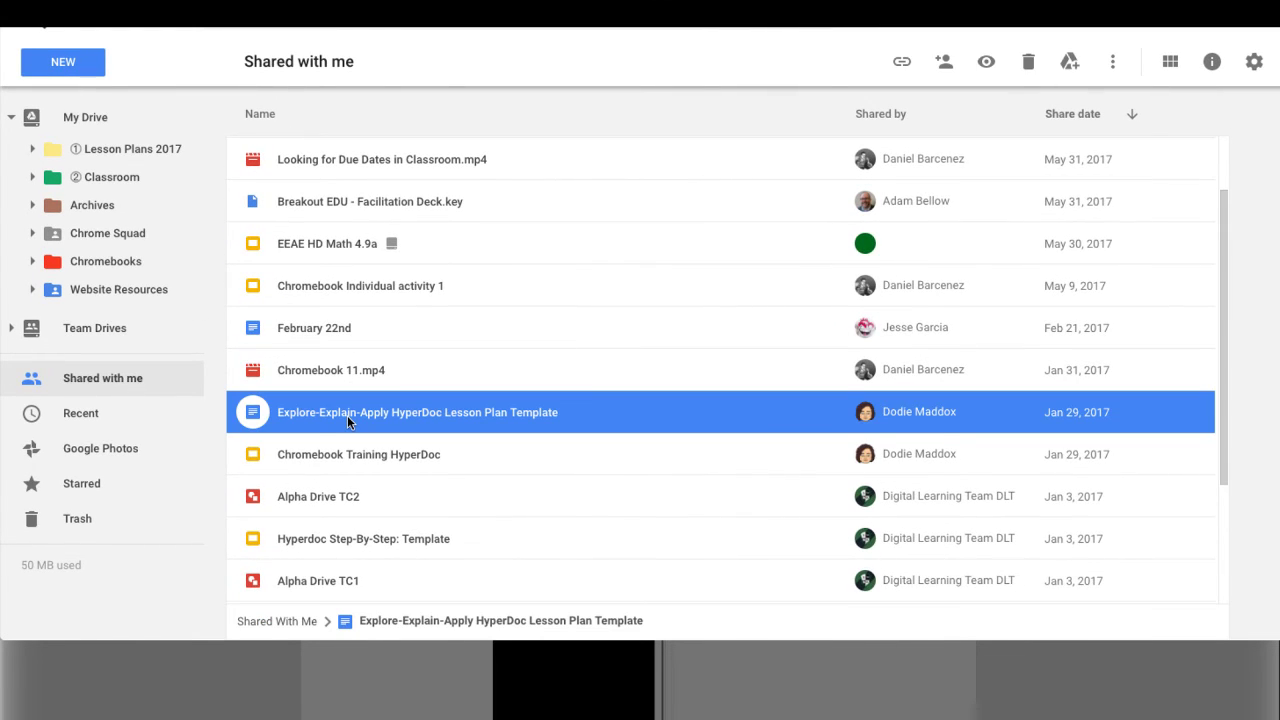
click(1070, 62)
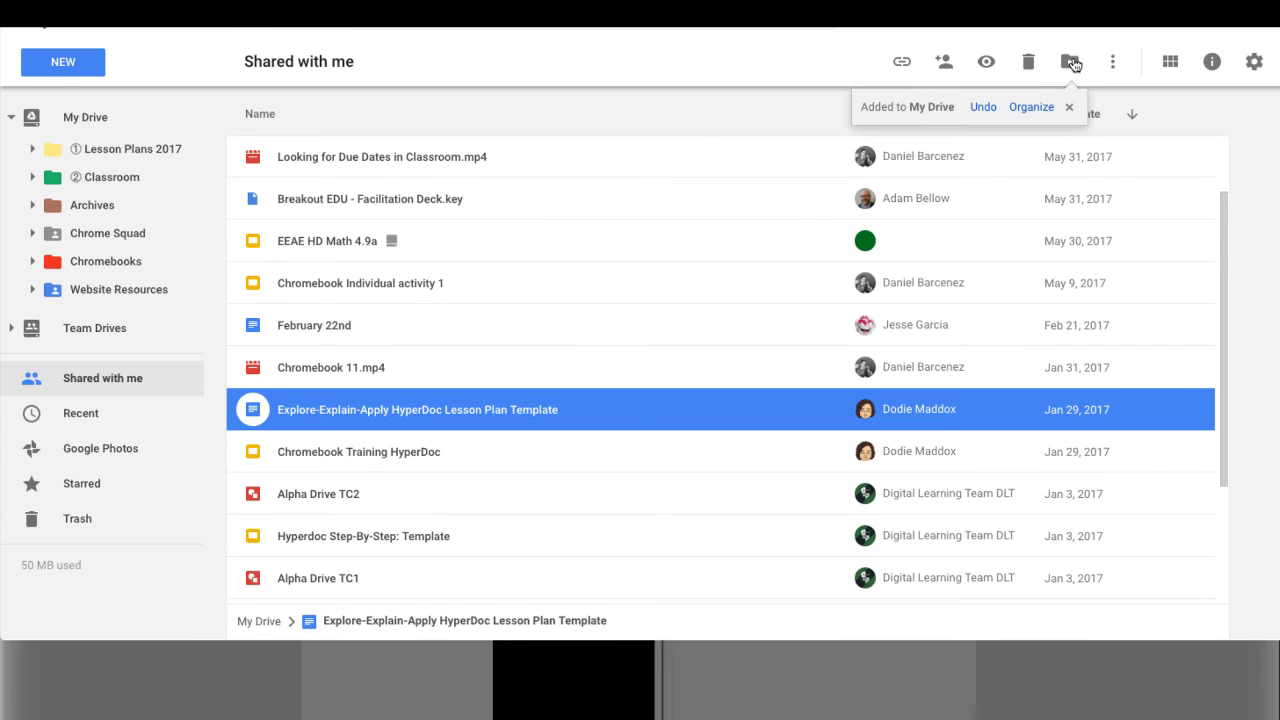
click(1020, 107)
click(1059, 146)
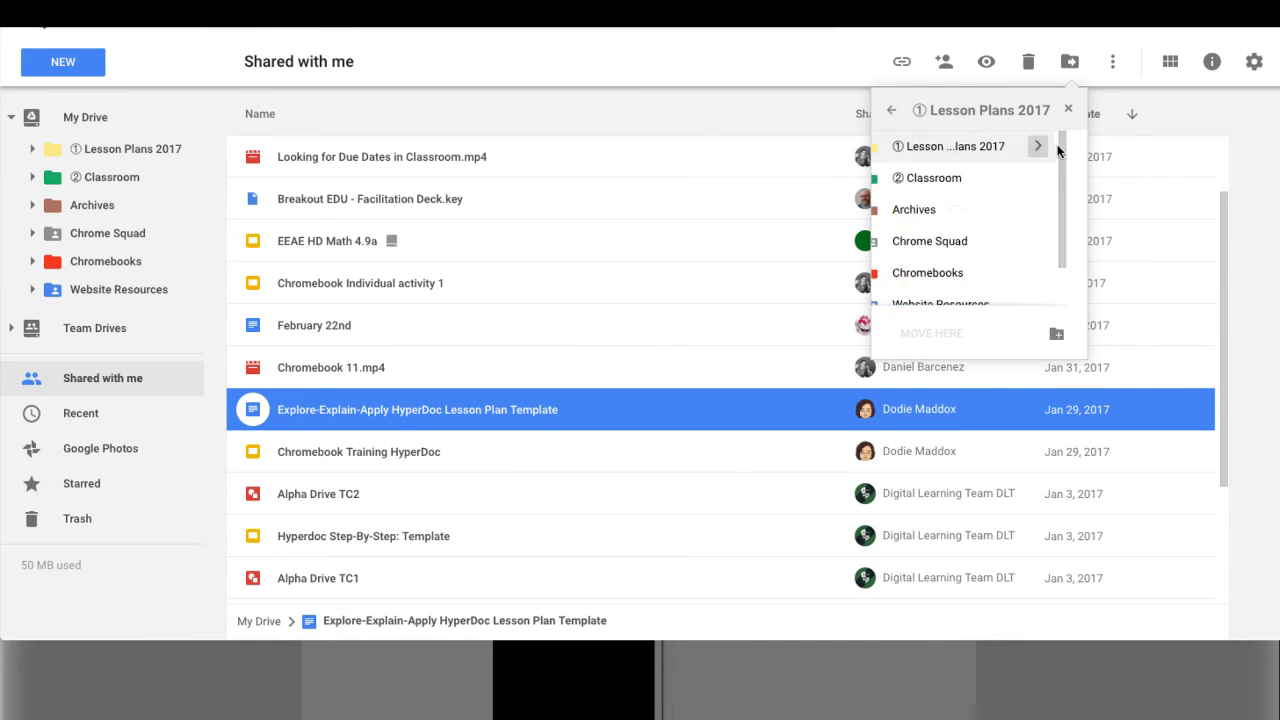
click(924, 333)
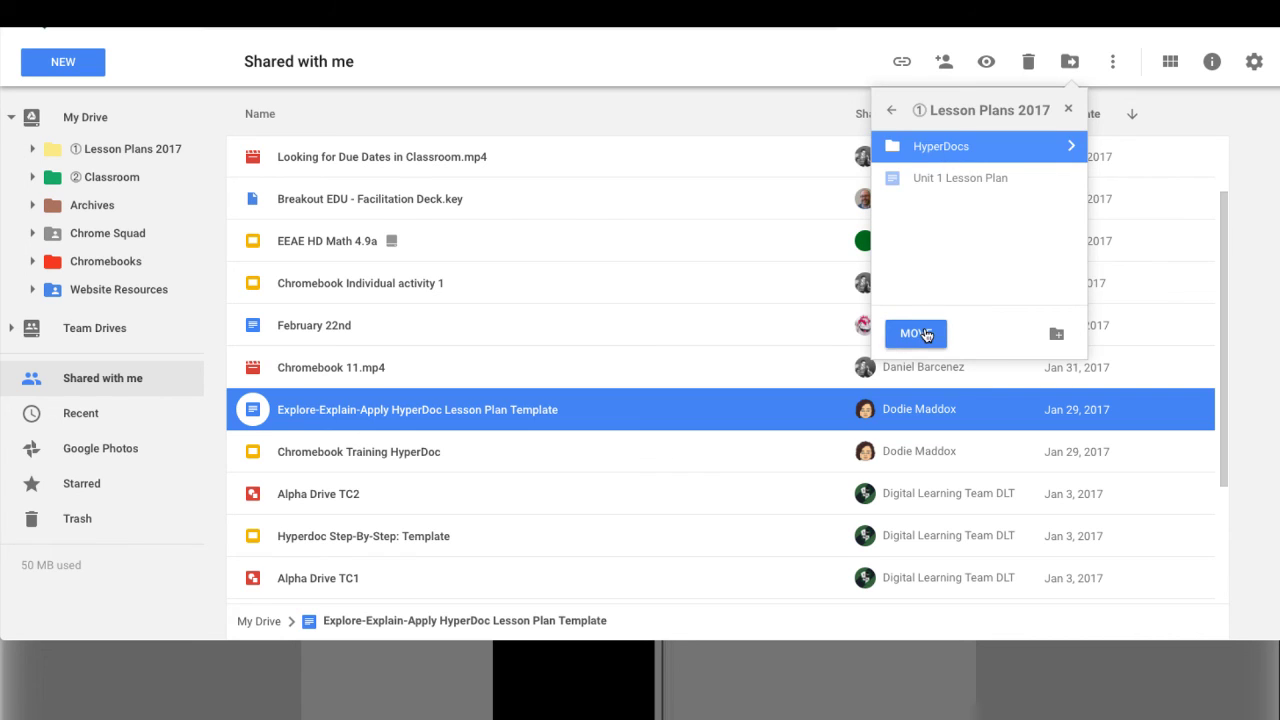
Remove the Explore-Explain-Apply HyperDoc Lesson Plan Template from the Shared with me list.
click(613, 409)
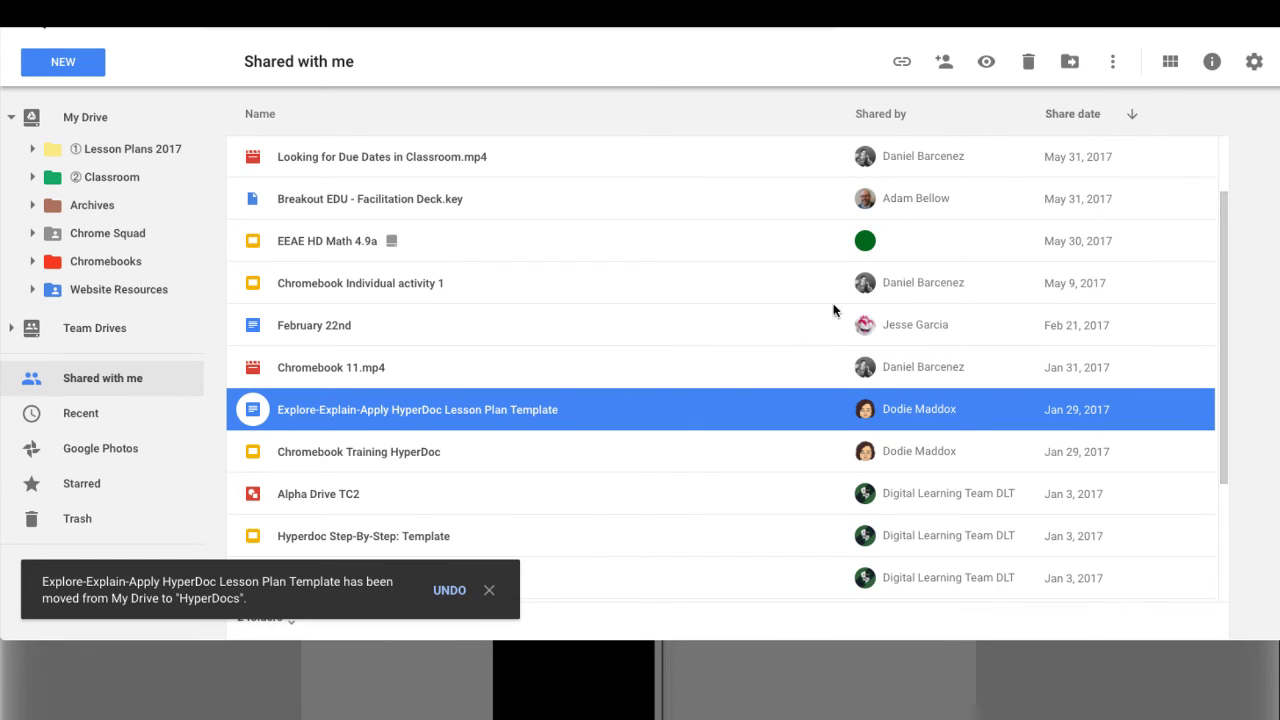
click(1024, 66)
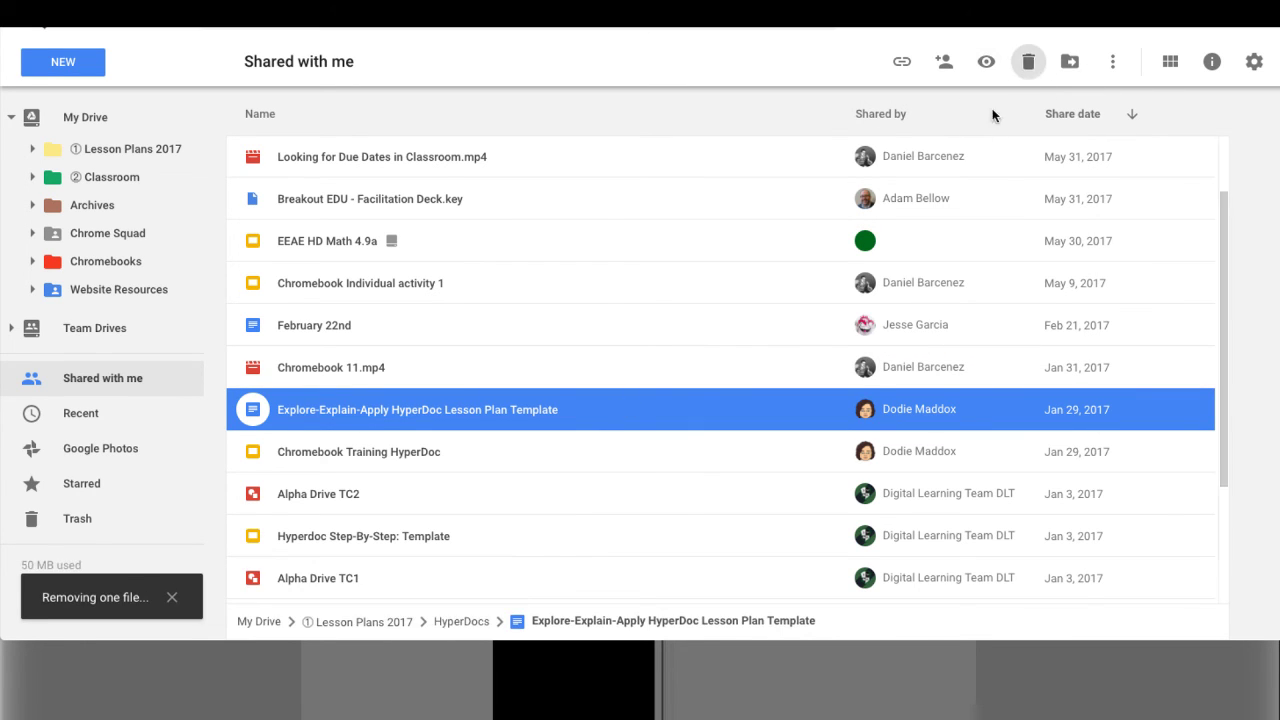
scroll(597, 377, down, 3)
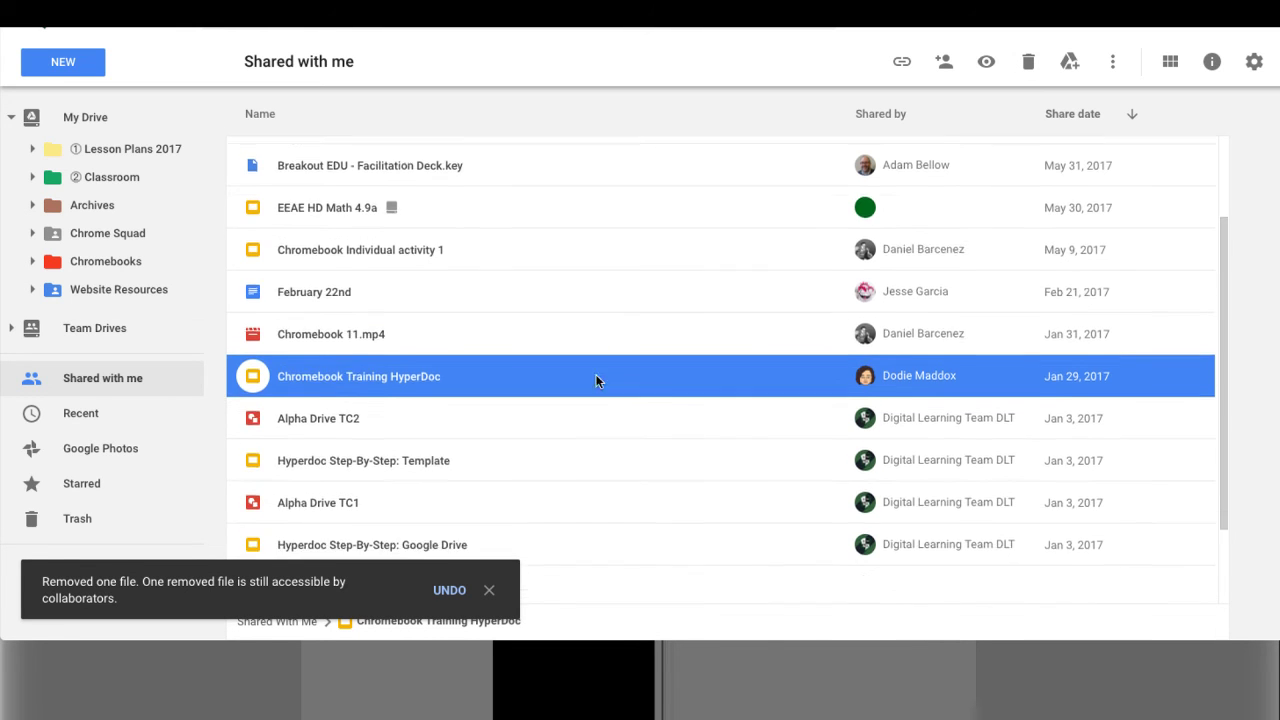
scroll(597, 381, up, 5)
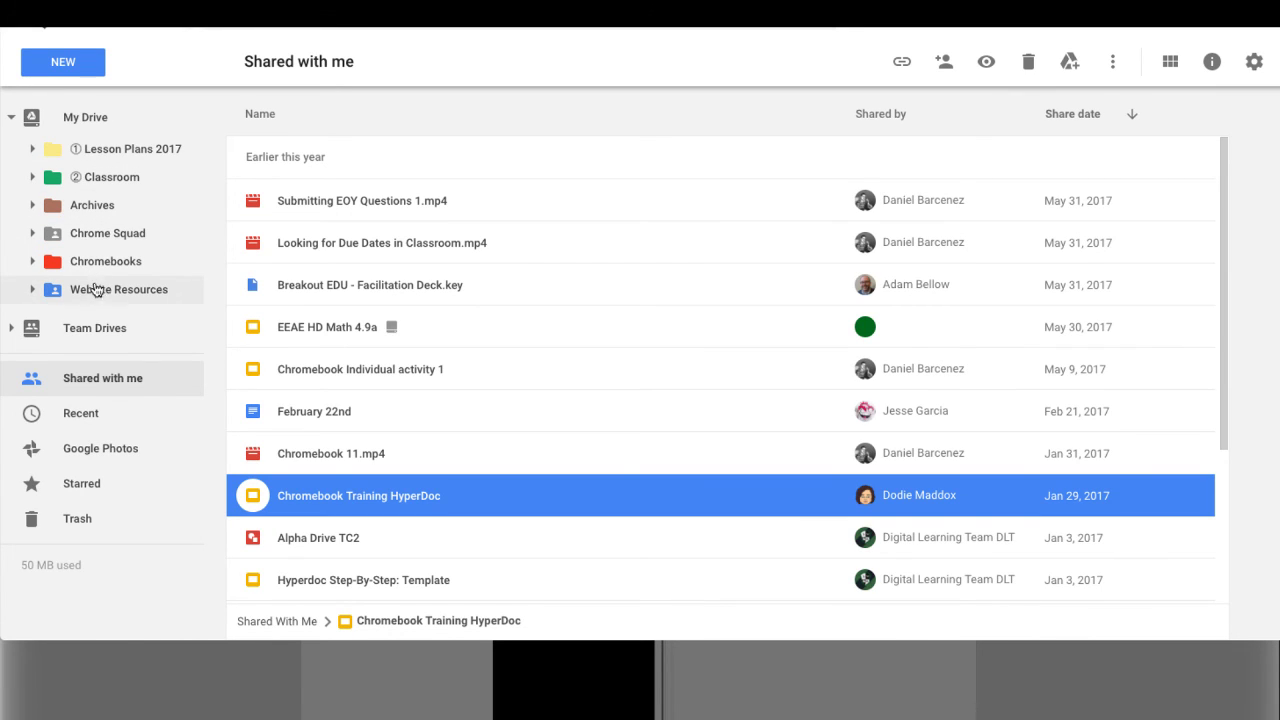
Examine the subfolders of ① Lesson Plans 2017 and ② Classroom in the folder tree, and collapse both folders again.
click(33, 233)
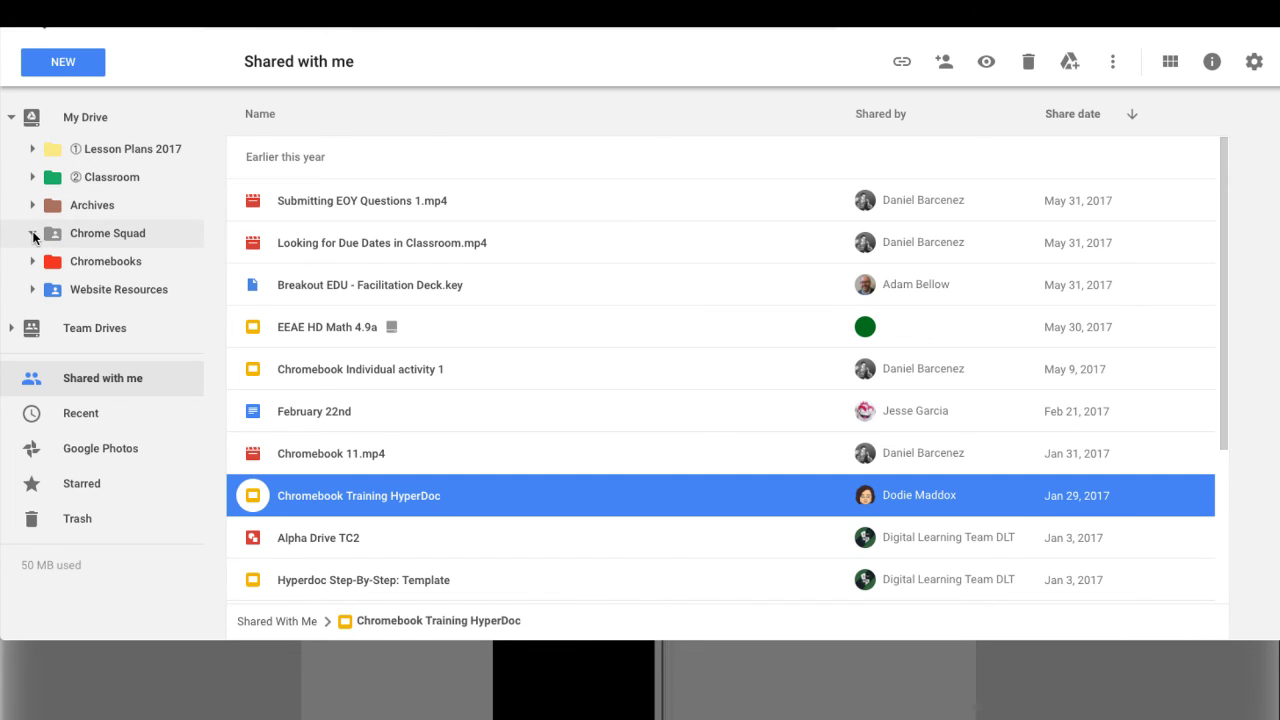
click(32, 150)
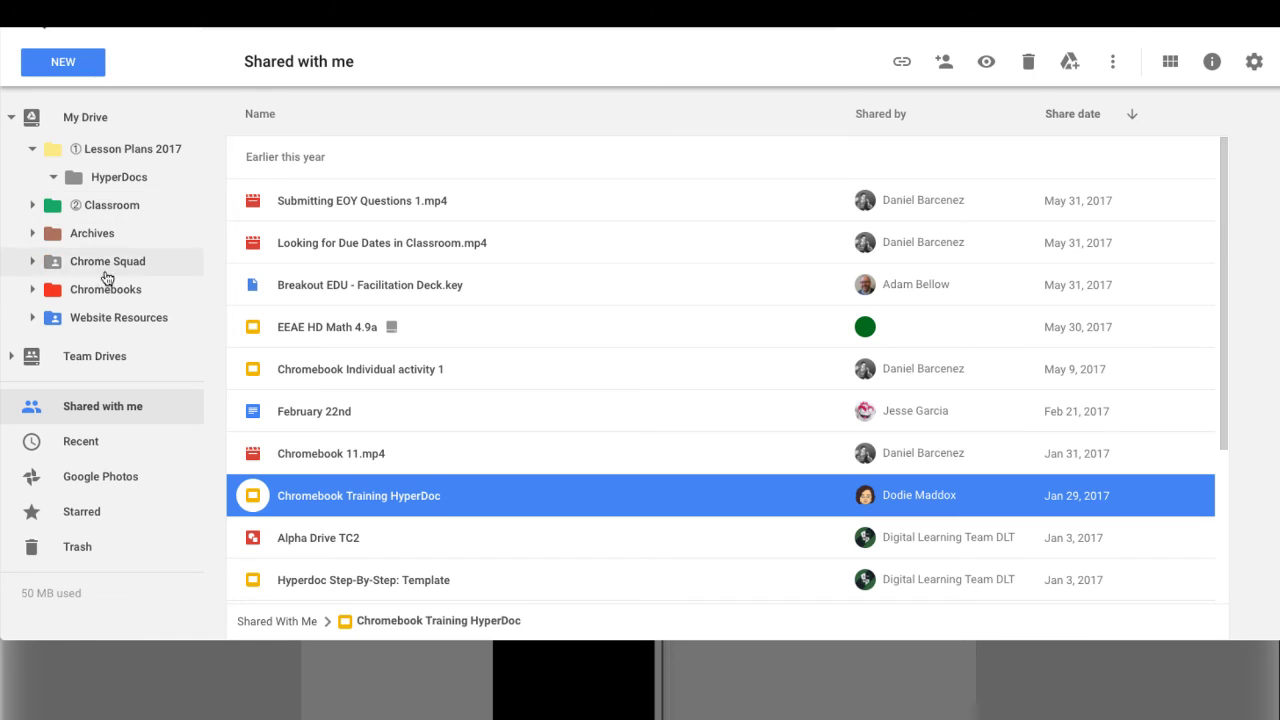
click(32, 206)
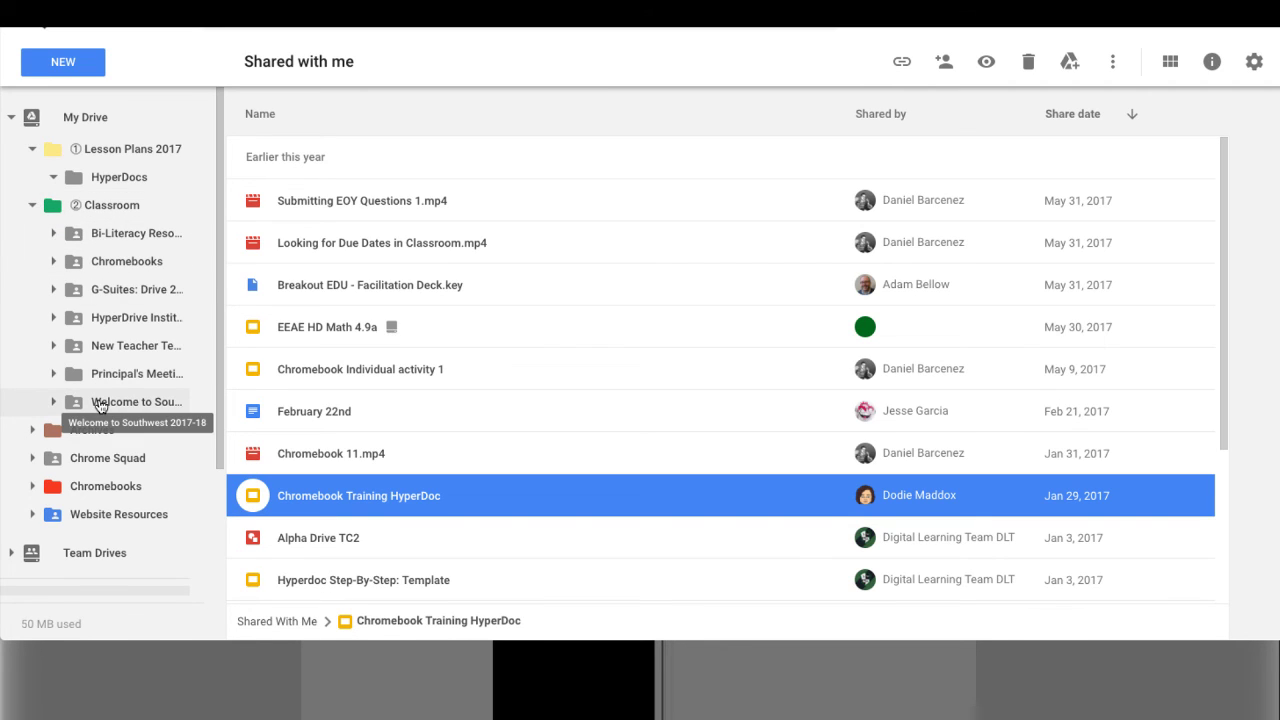
click(33, 205)
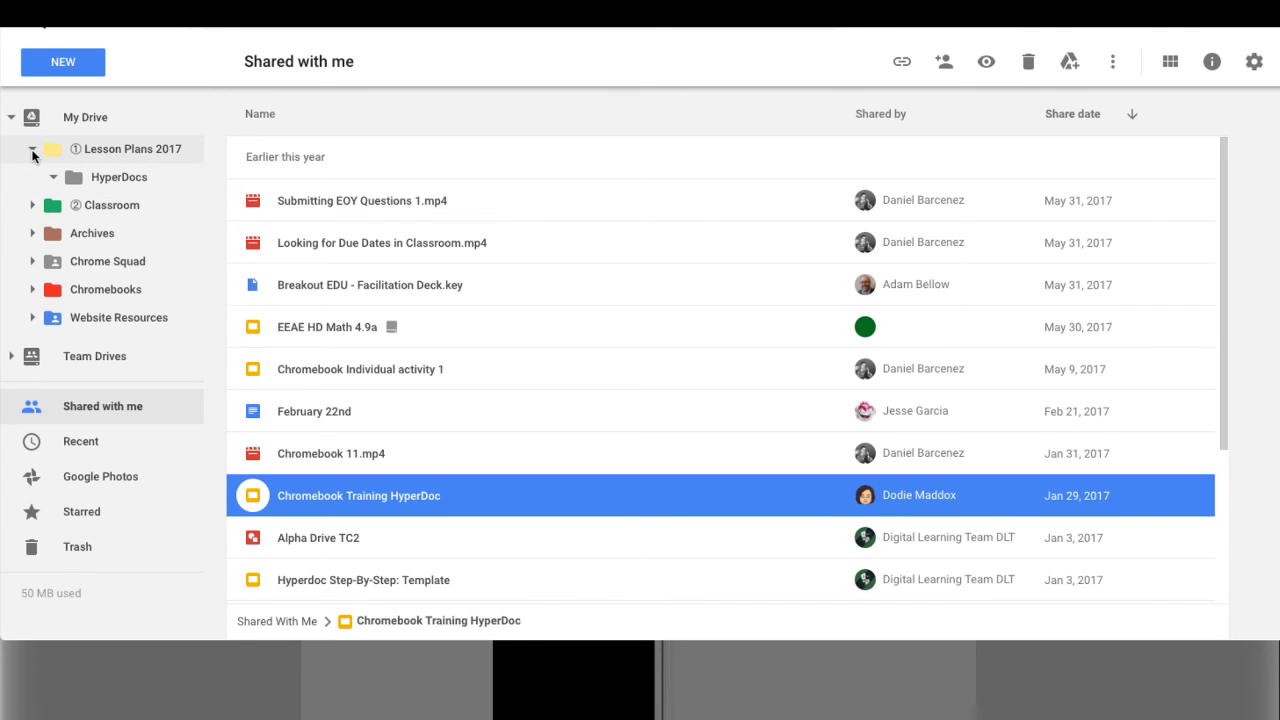
click(32, 149)
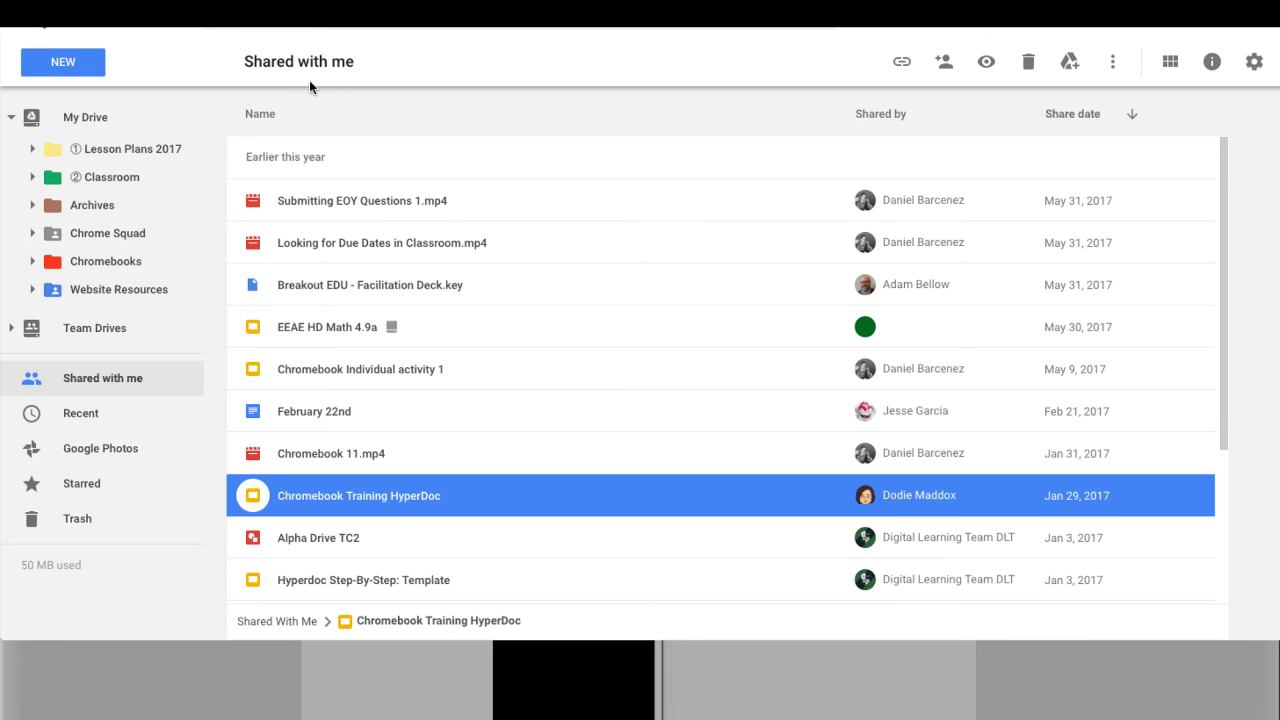
Search Drive for "hyperdocs" and open the HyperDocs folder from the suggestions.
click(350, 14)
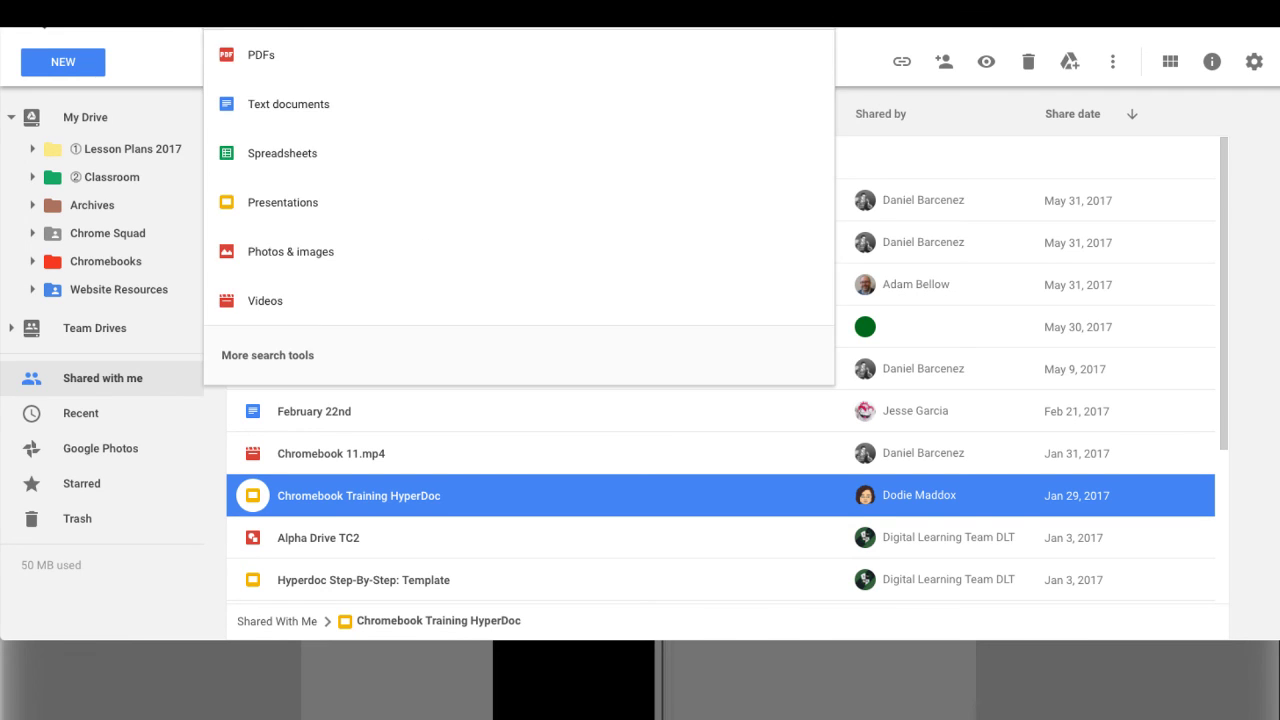
click(871, 29)
click(600, 14)
text(hyp)
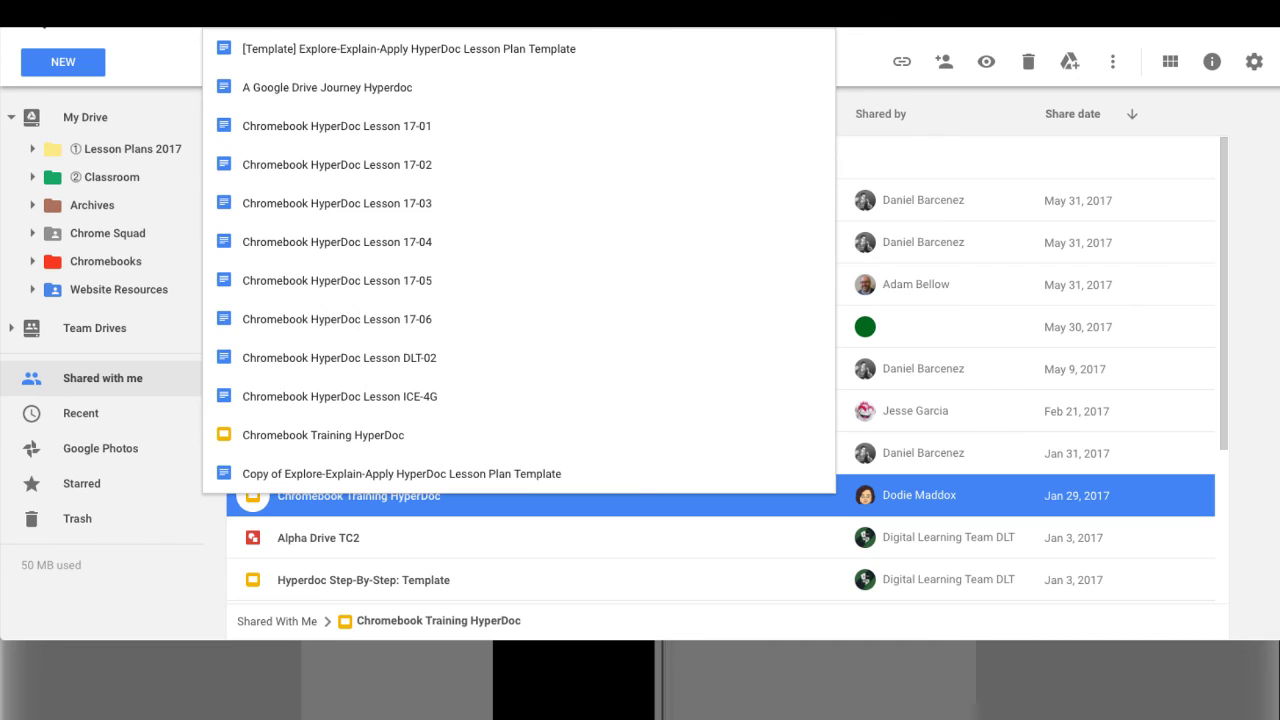
text(erdocs)
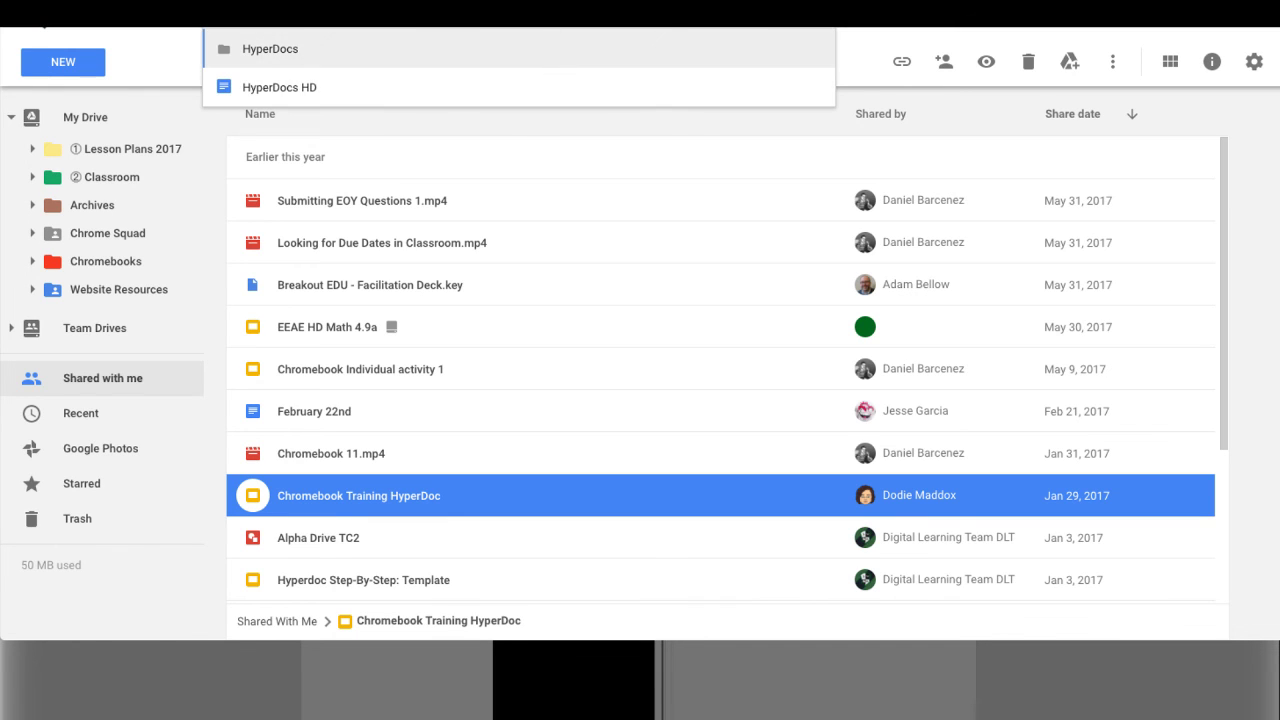
key(Return)
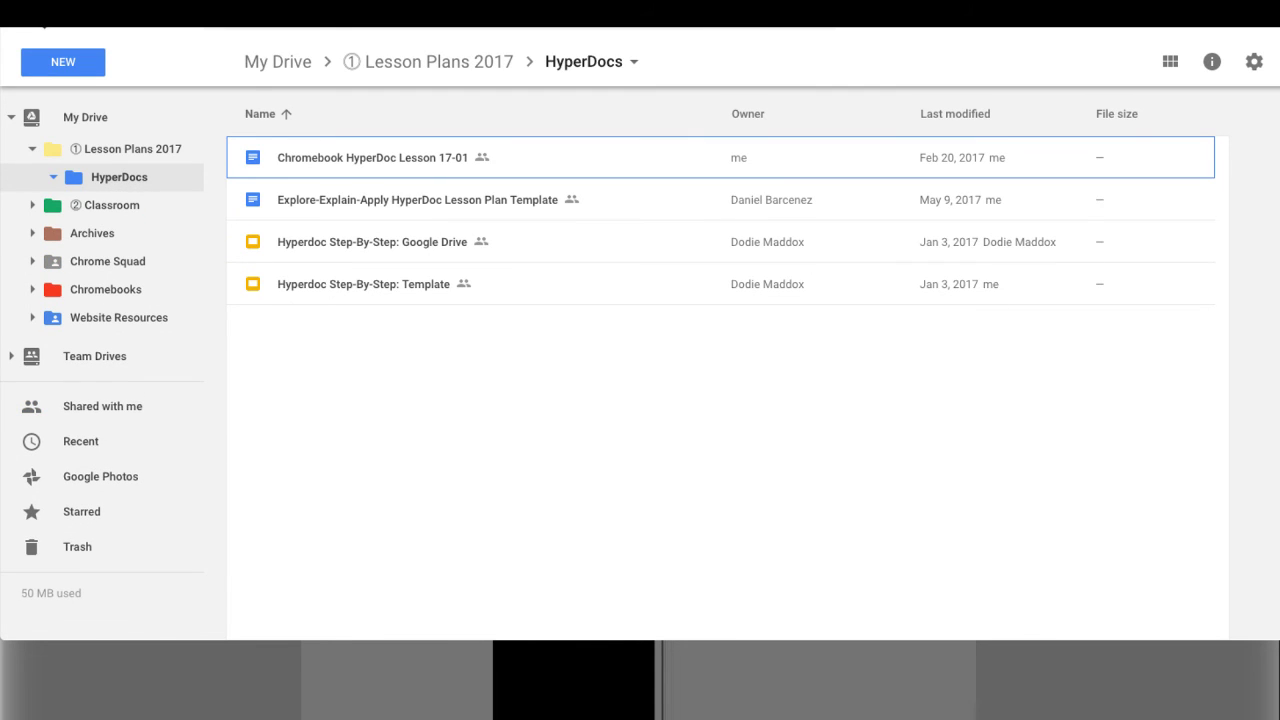
Select the Hyperdoc Step-By-Step: Google Drive presentation, browse Drive search's file-type filters as far as Presentations, and close the filter list.
click(361, 292)
click(369, 245)
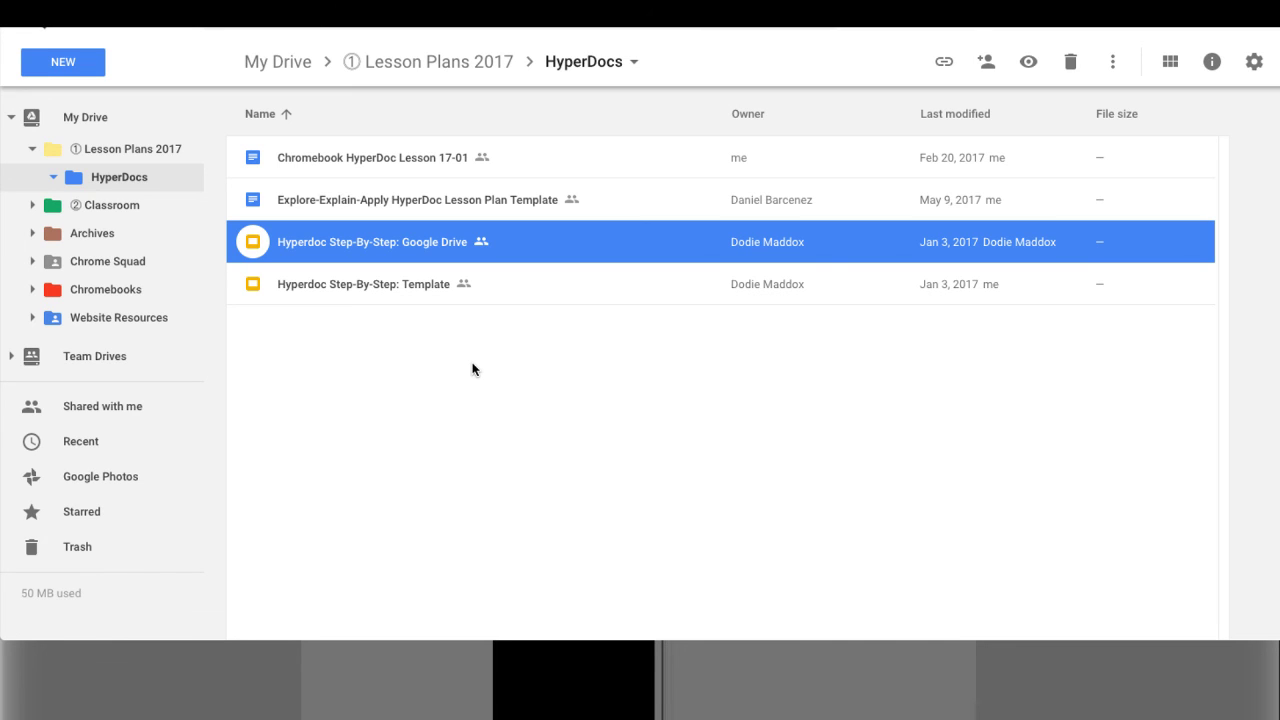
click(514, 14)
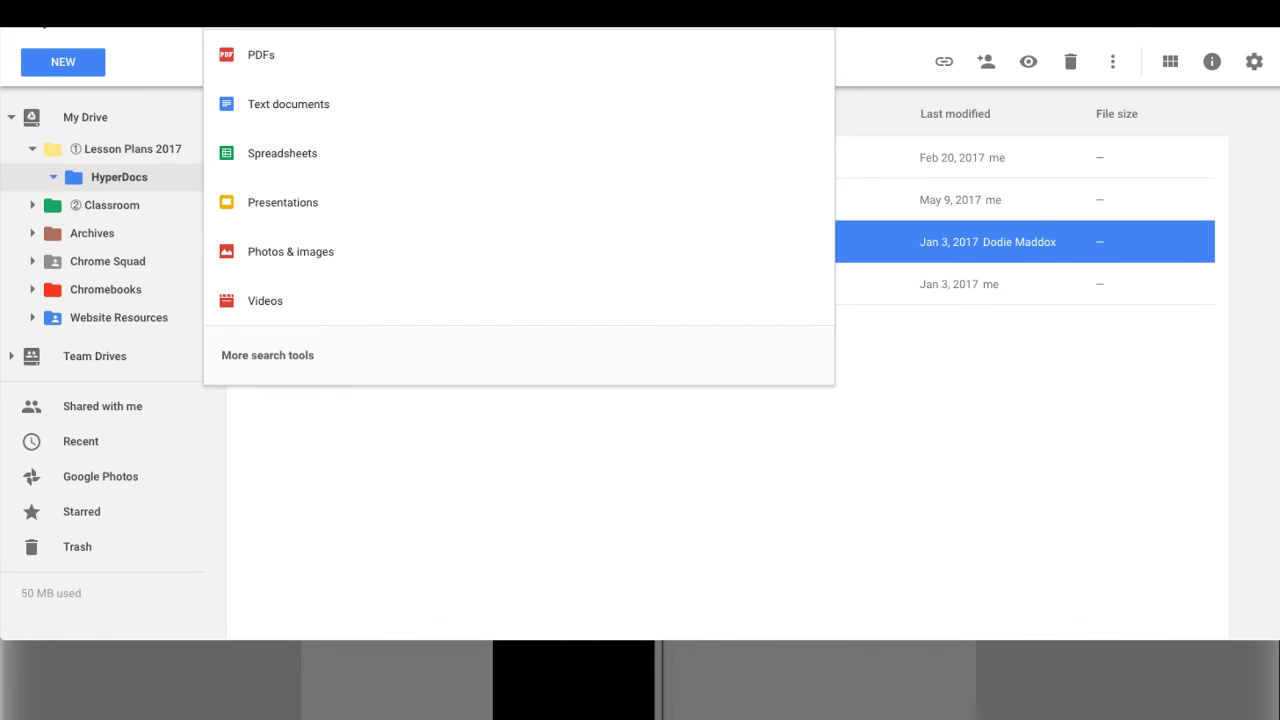
key(Down)
key(Down)
key(Down)
key(Down)
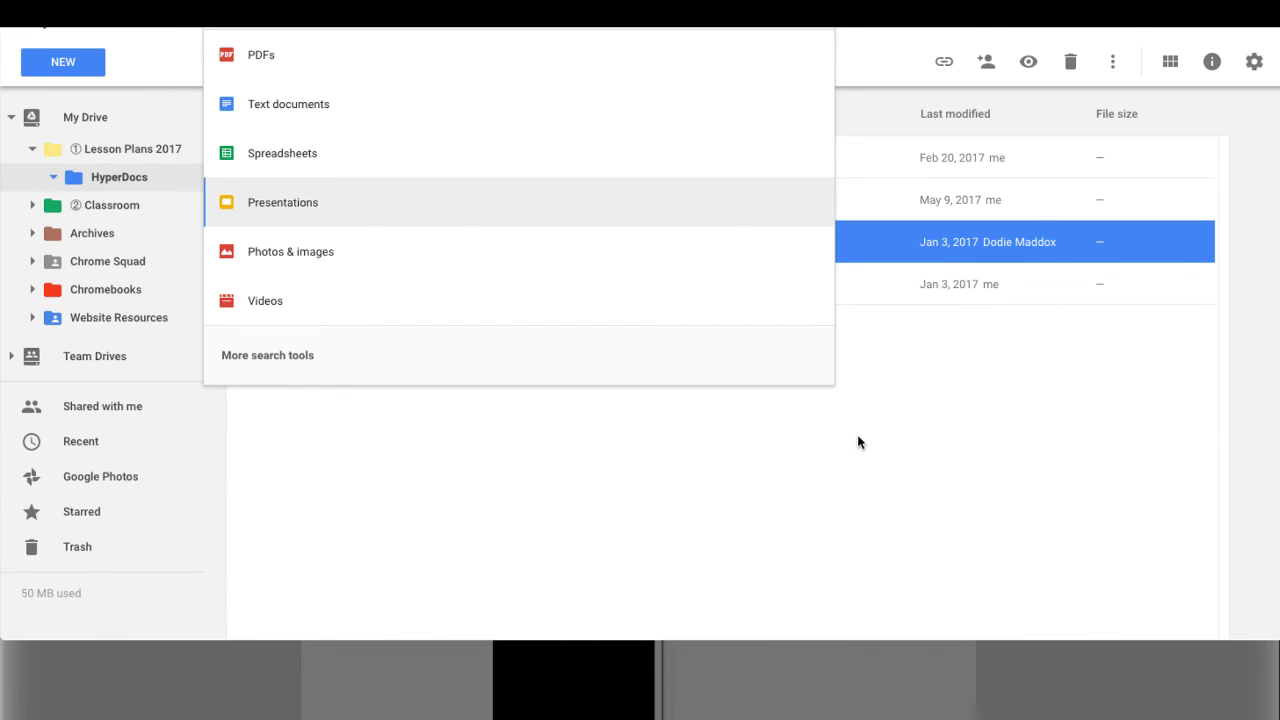
click(797, 466)
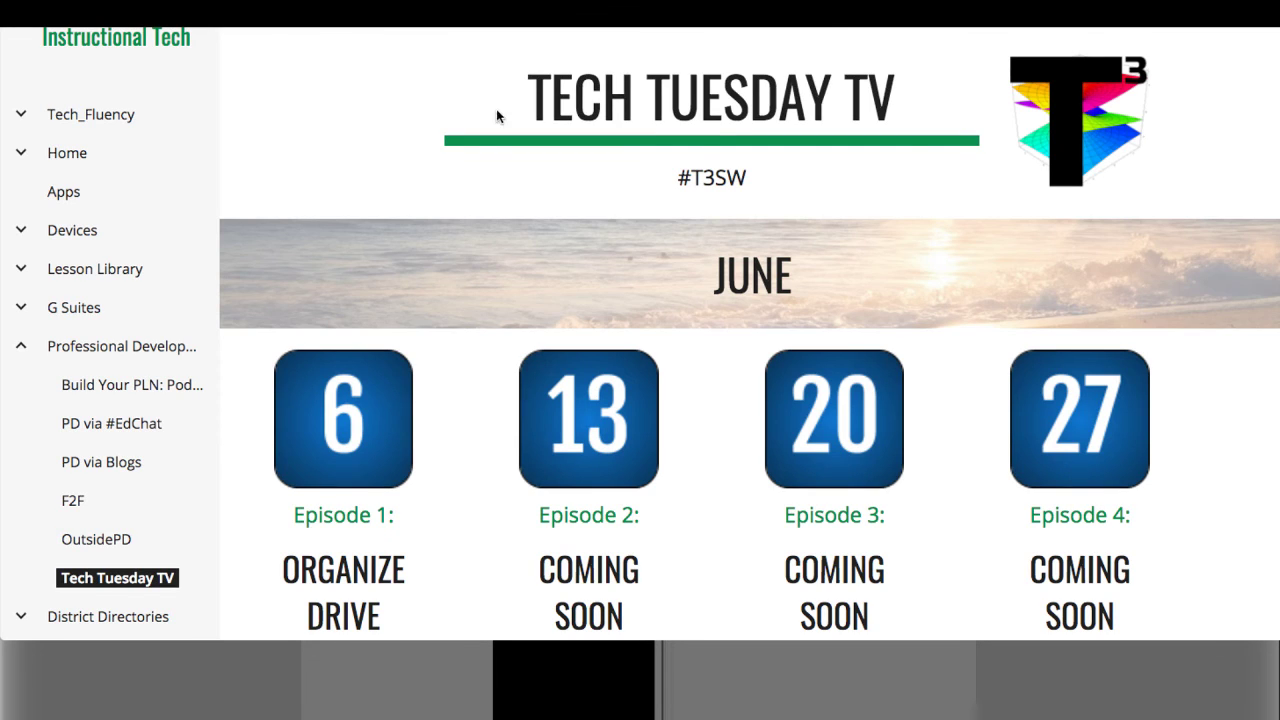
scroll(1189, 138, down, 1)
scroll(1189, 138, up, 1)
scroll(1189, 138, down, 1)
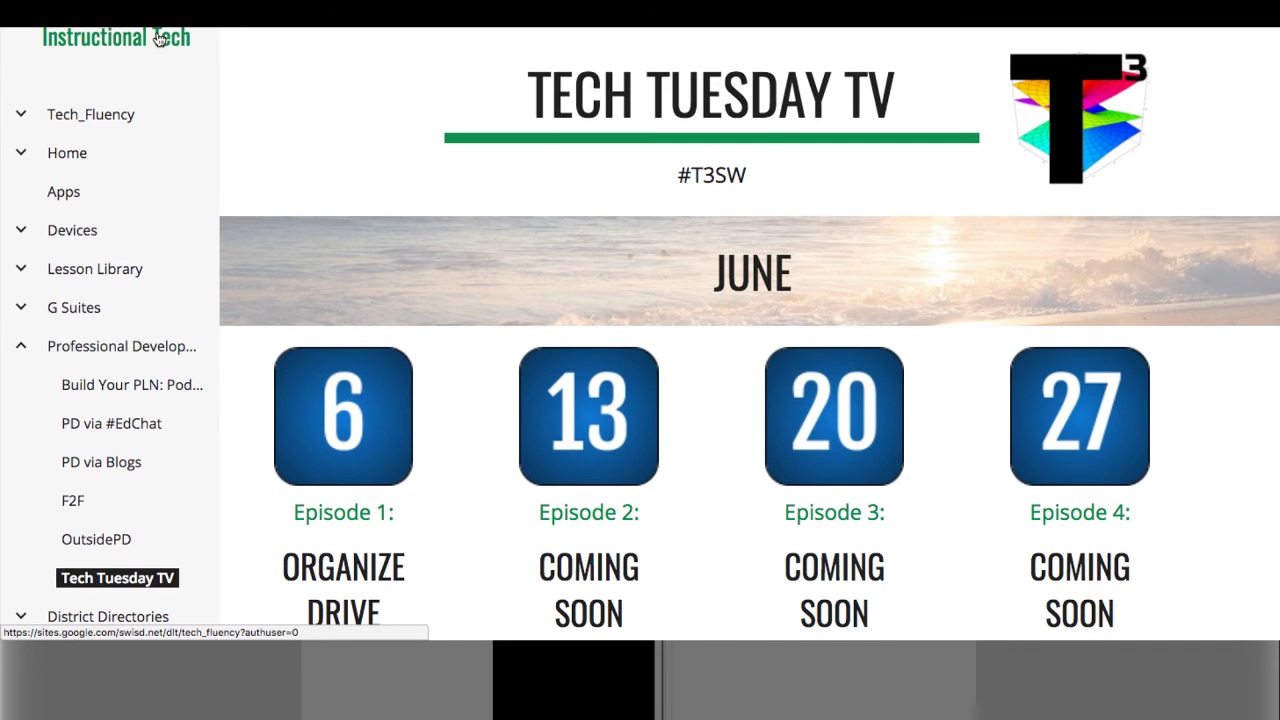
scroll(160, 37, down, 1)
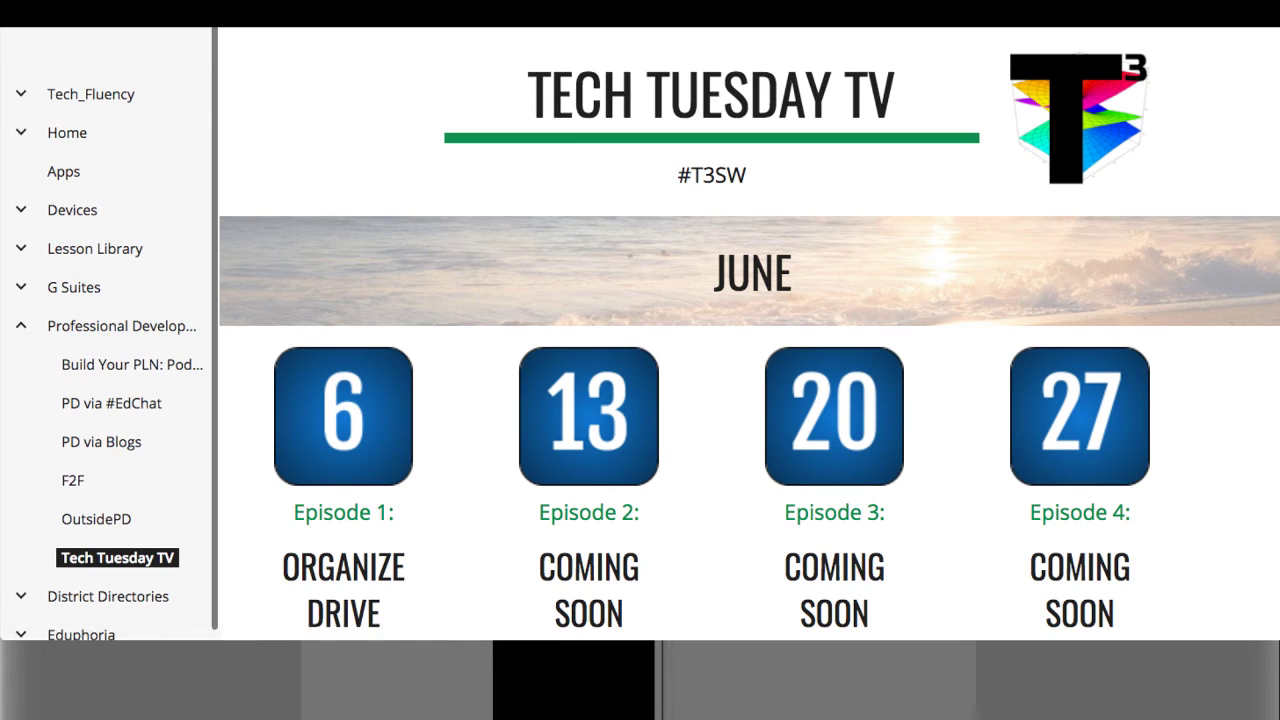